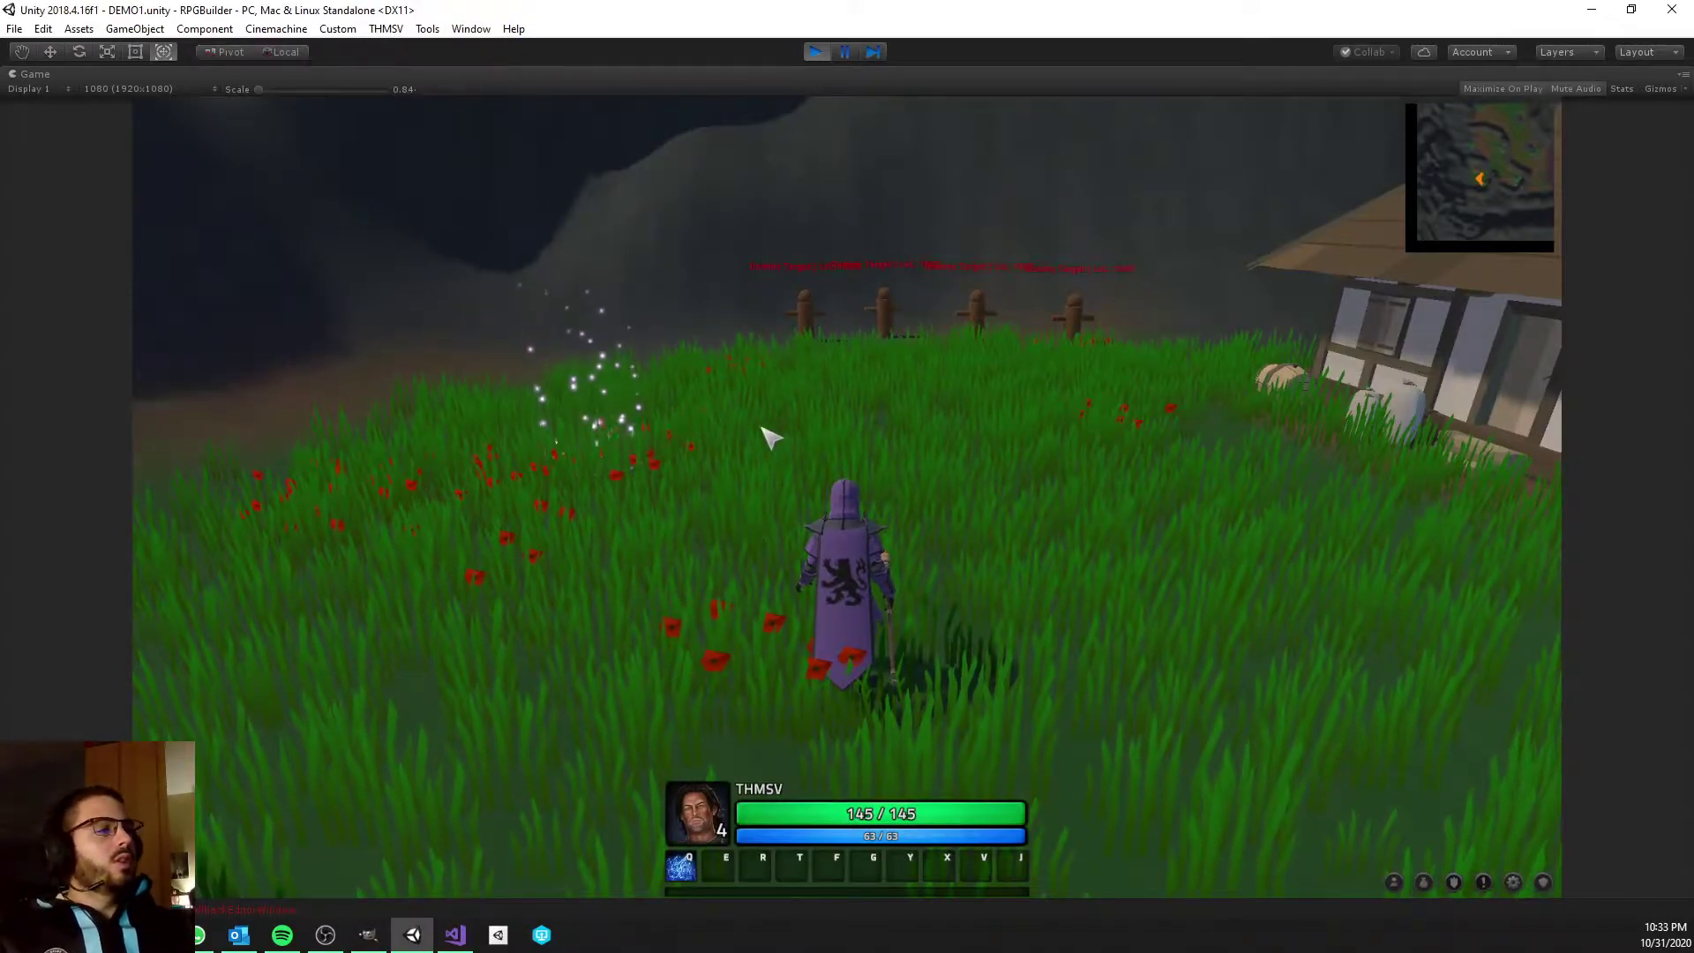
scroll(755, 421, down, 5)
mouse_move(751, 427)
right_down()
mouse_move(767, 433)
mouse_move(734, 448)
right_up()
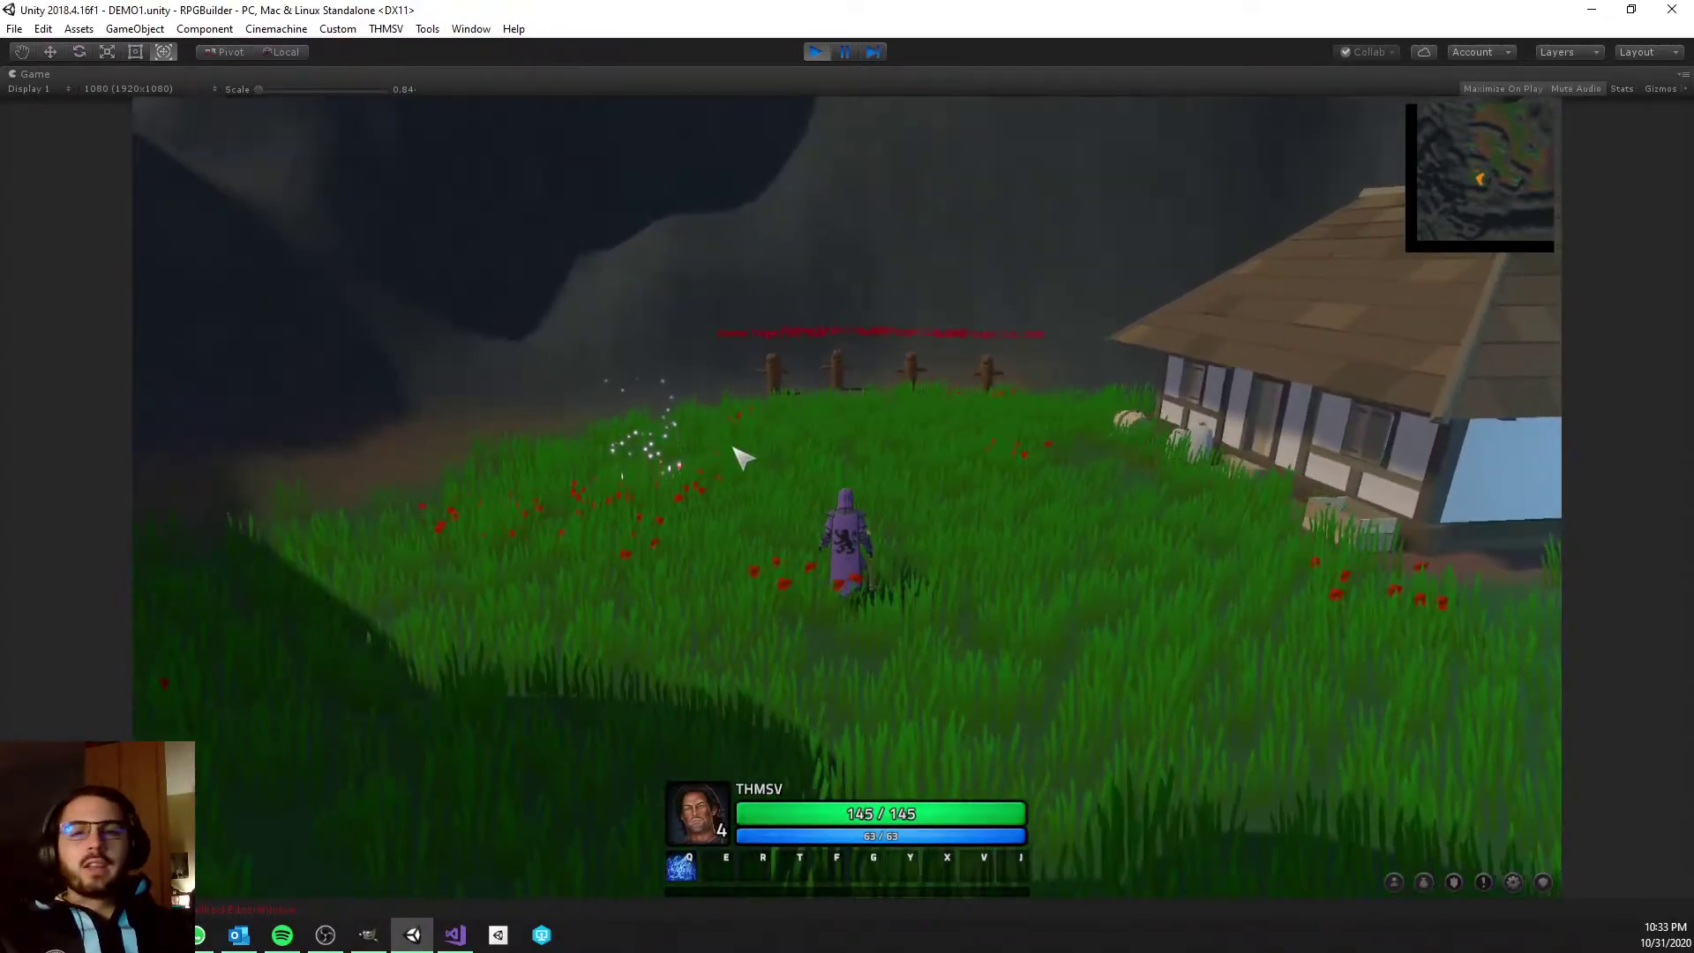
scroll(734, 450, down, 3)
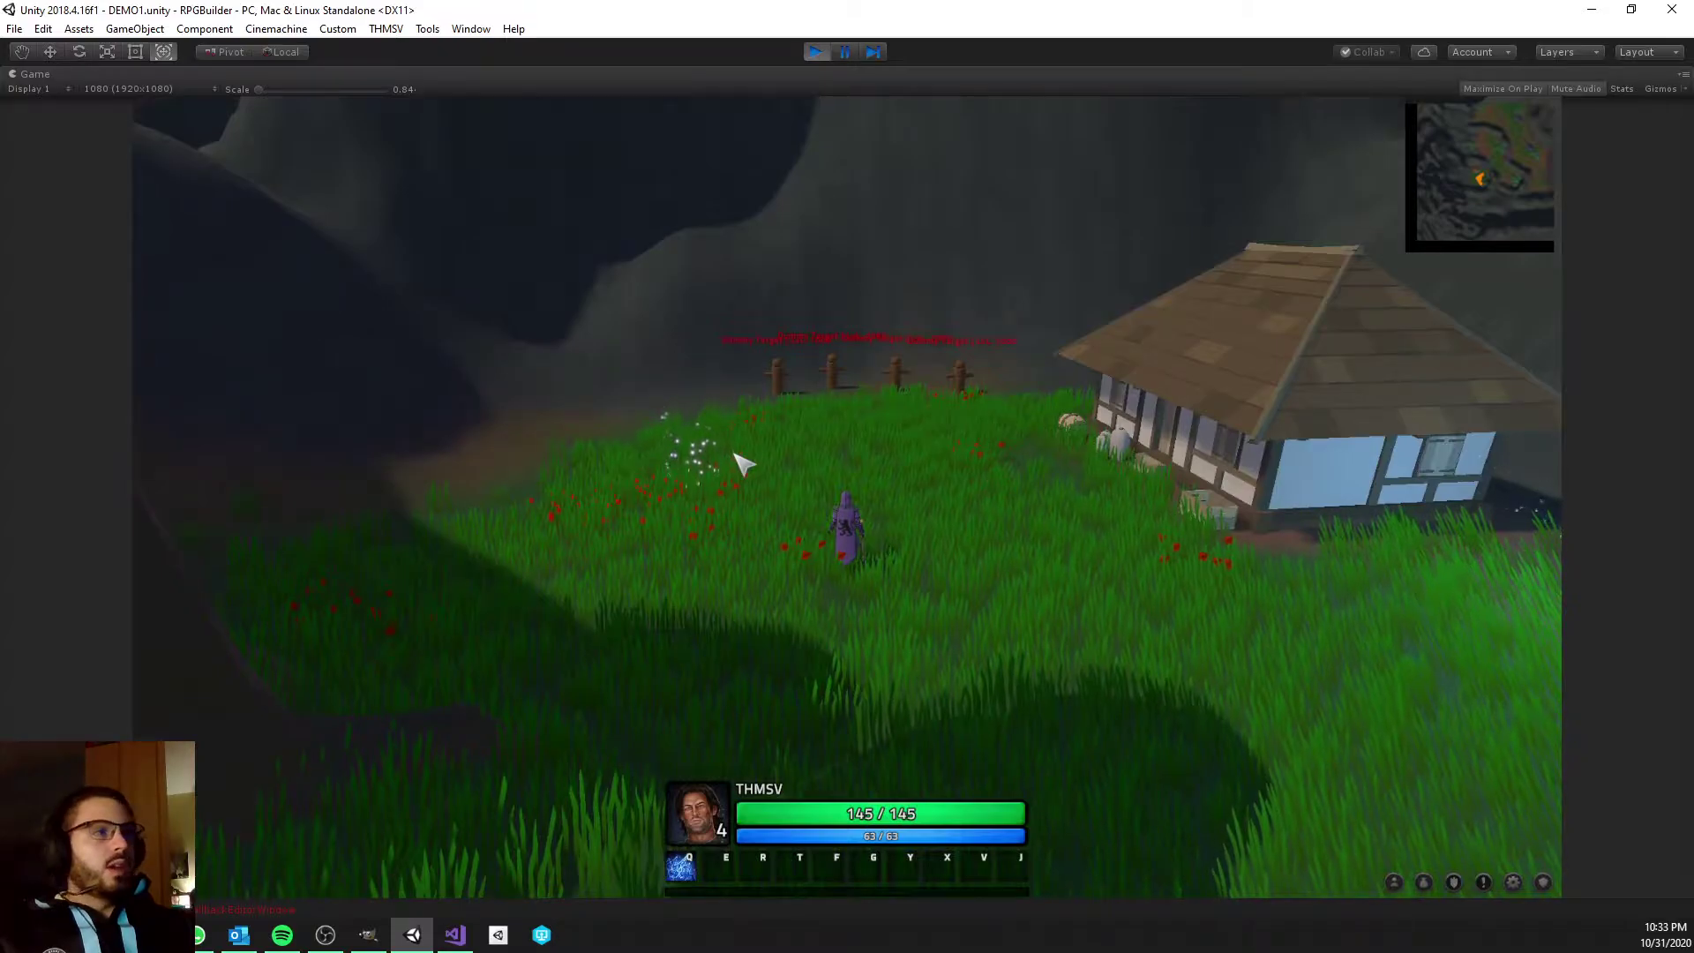
scroll(734, 454, up, 3)
scroll(735, 456, down, 4)
scroll(733, 456, up, 4)
scroll(727, 456, down, 2)
scroll(726, 456, up, 3)
right_drag(726, 456, 843, 458)
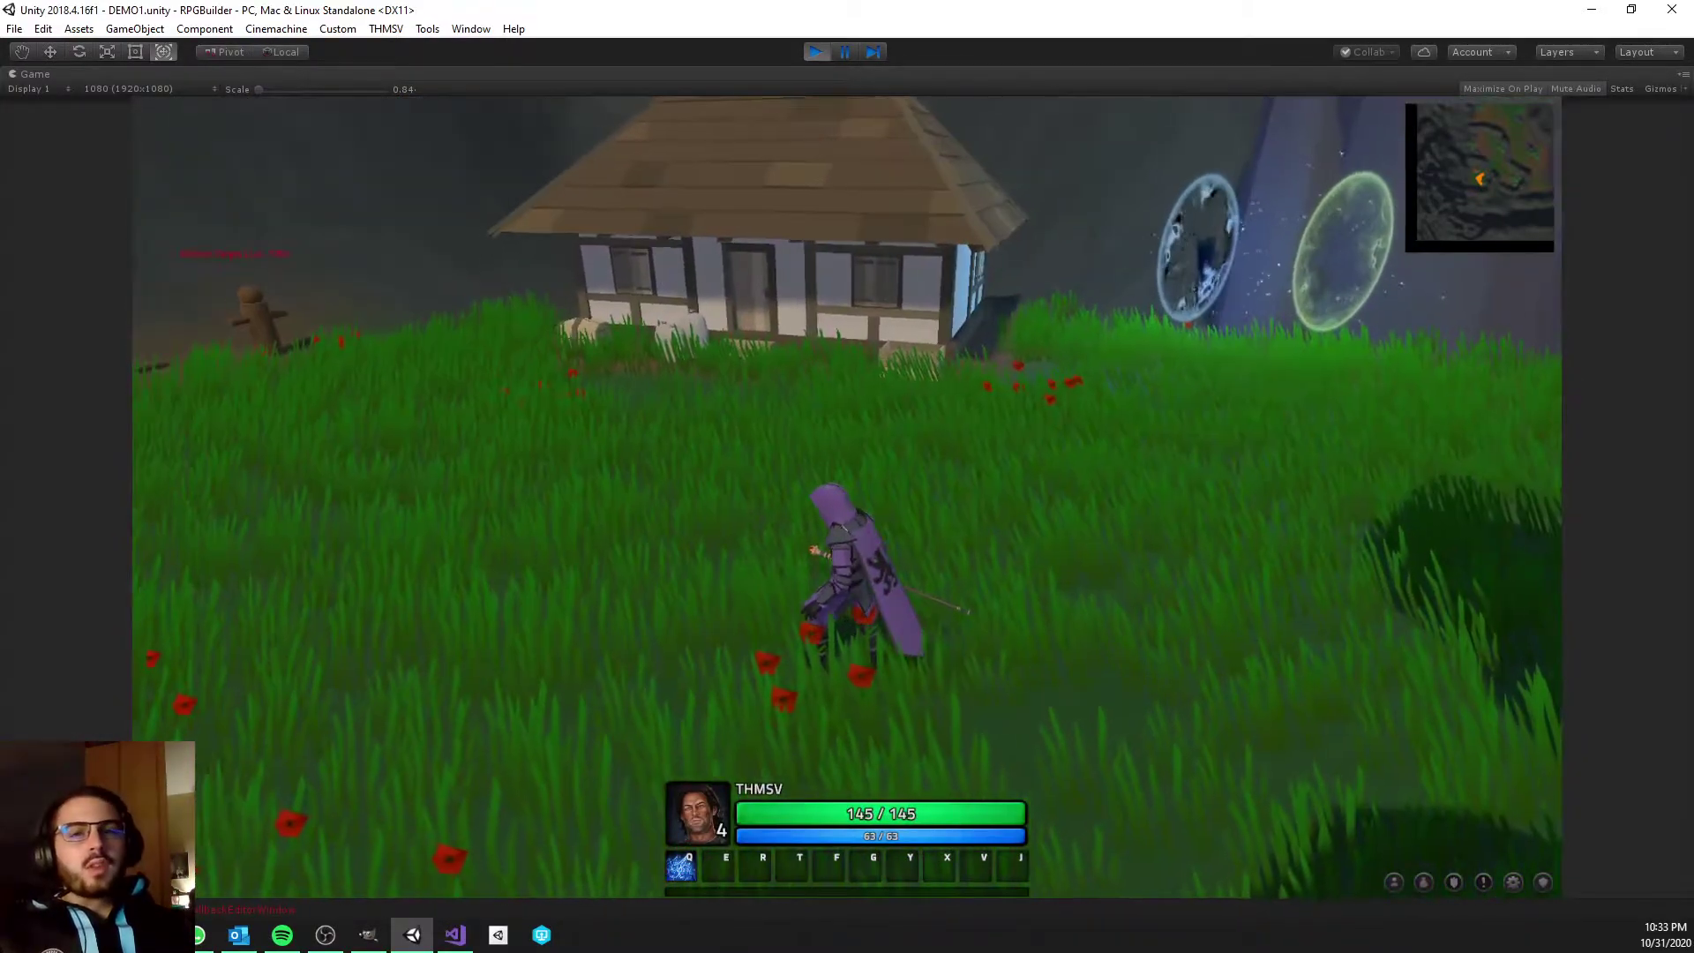
scroll(706, 462, down, 4)
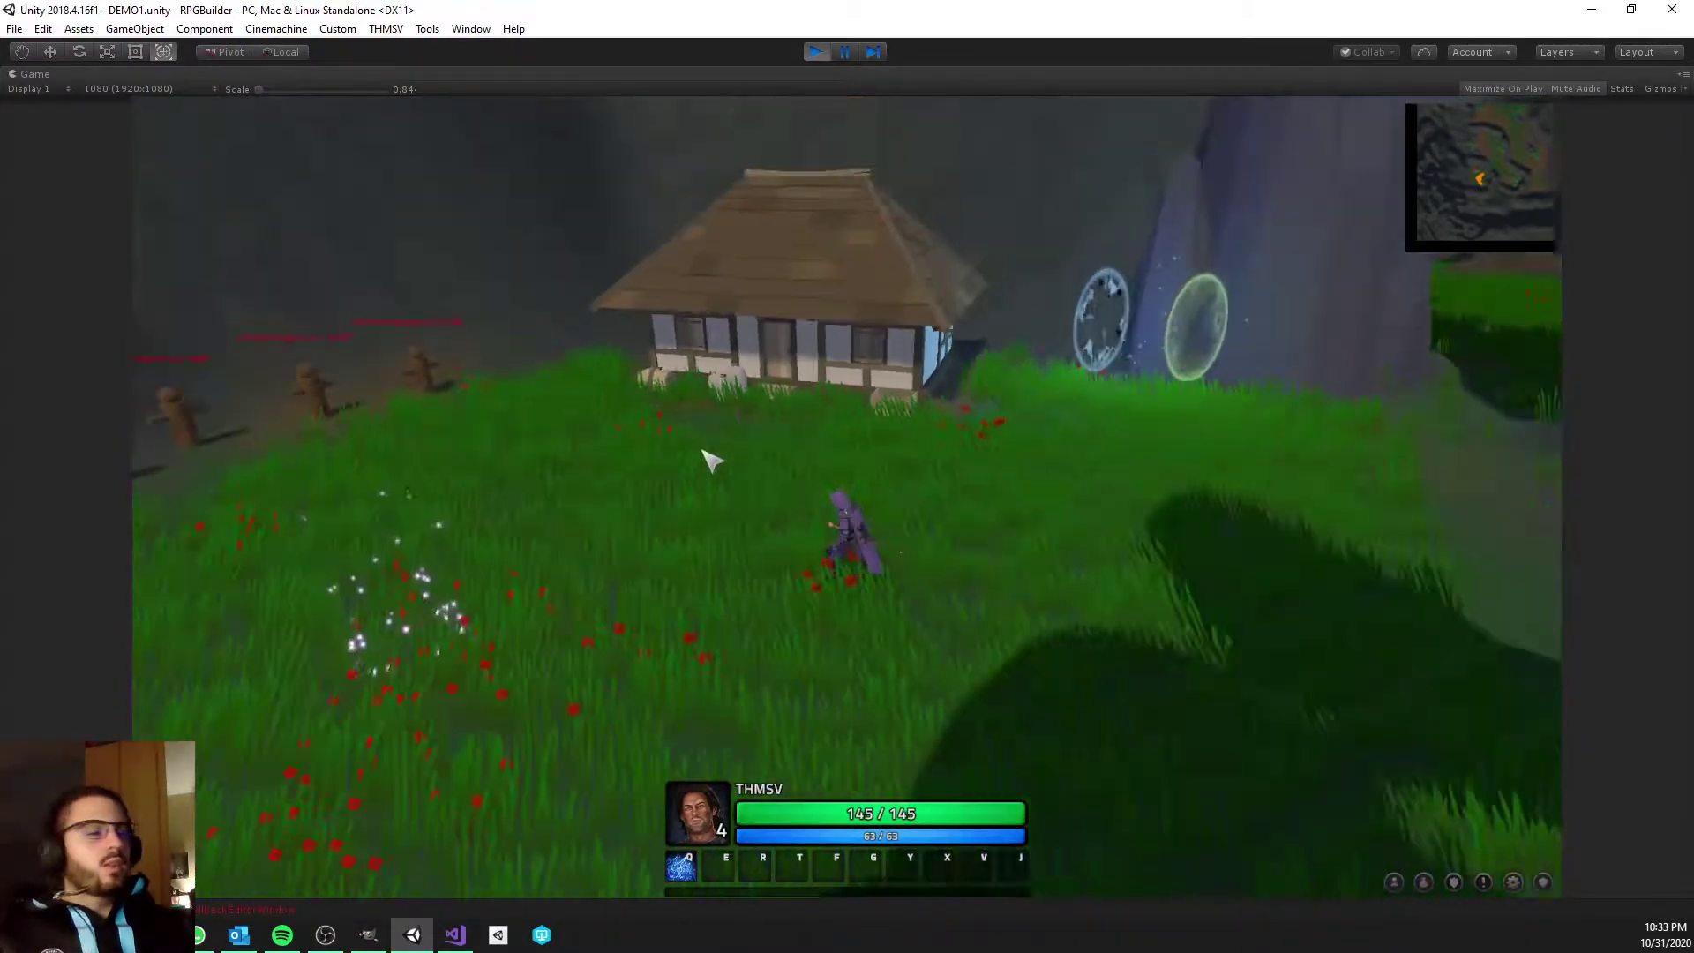
mouse_move(707, 461)
right_down()
mouse_move(851, 450)
mouse_move(705, 449)
right_up()
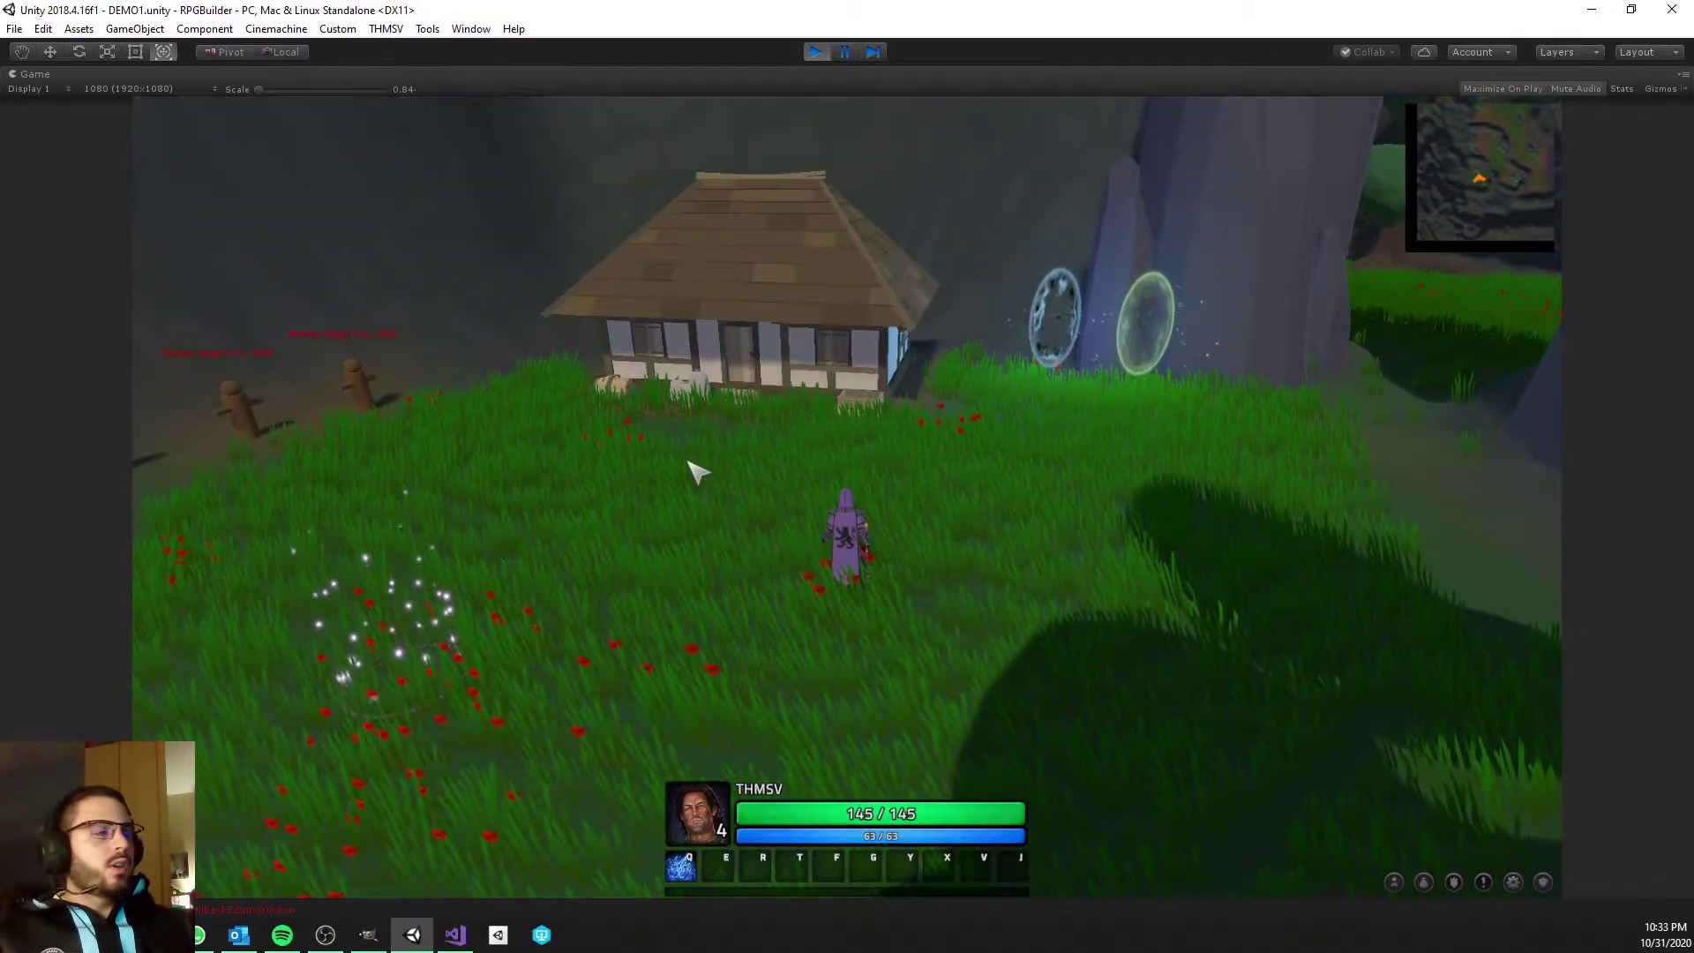
scroll(779, 460, down, 2)
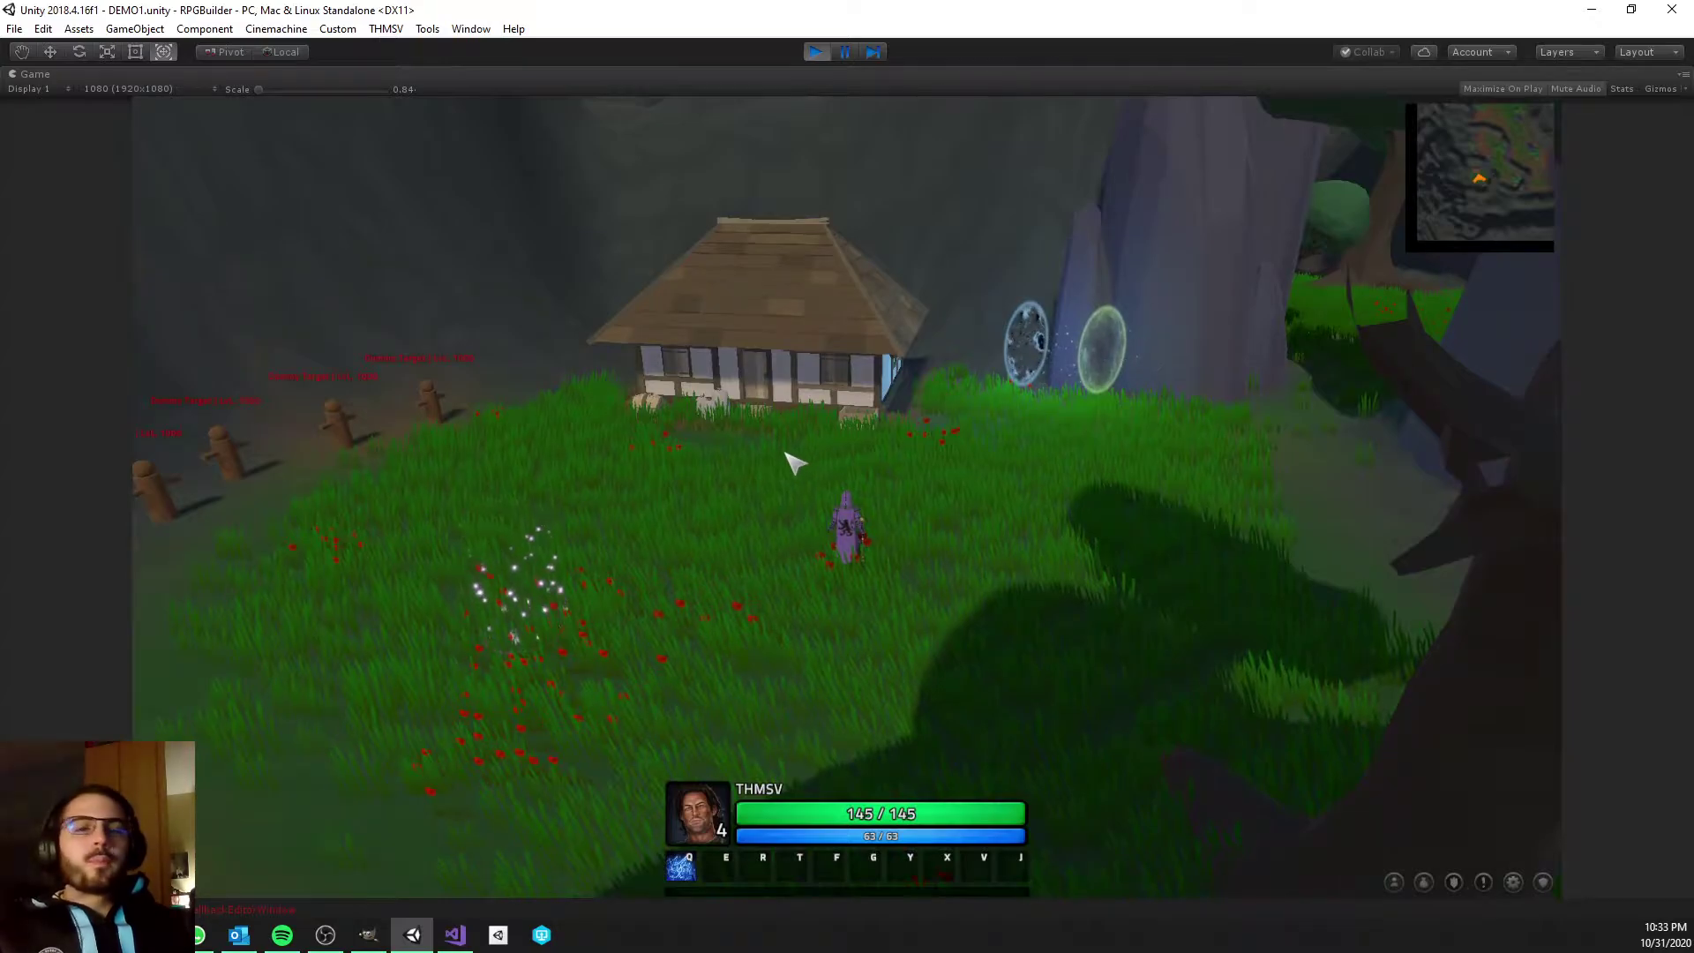
right_drag(785, 454, 898, 436)
scroll(835, 445, up, 1)
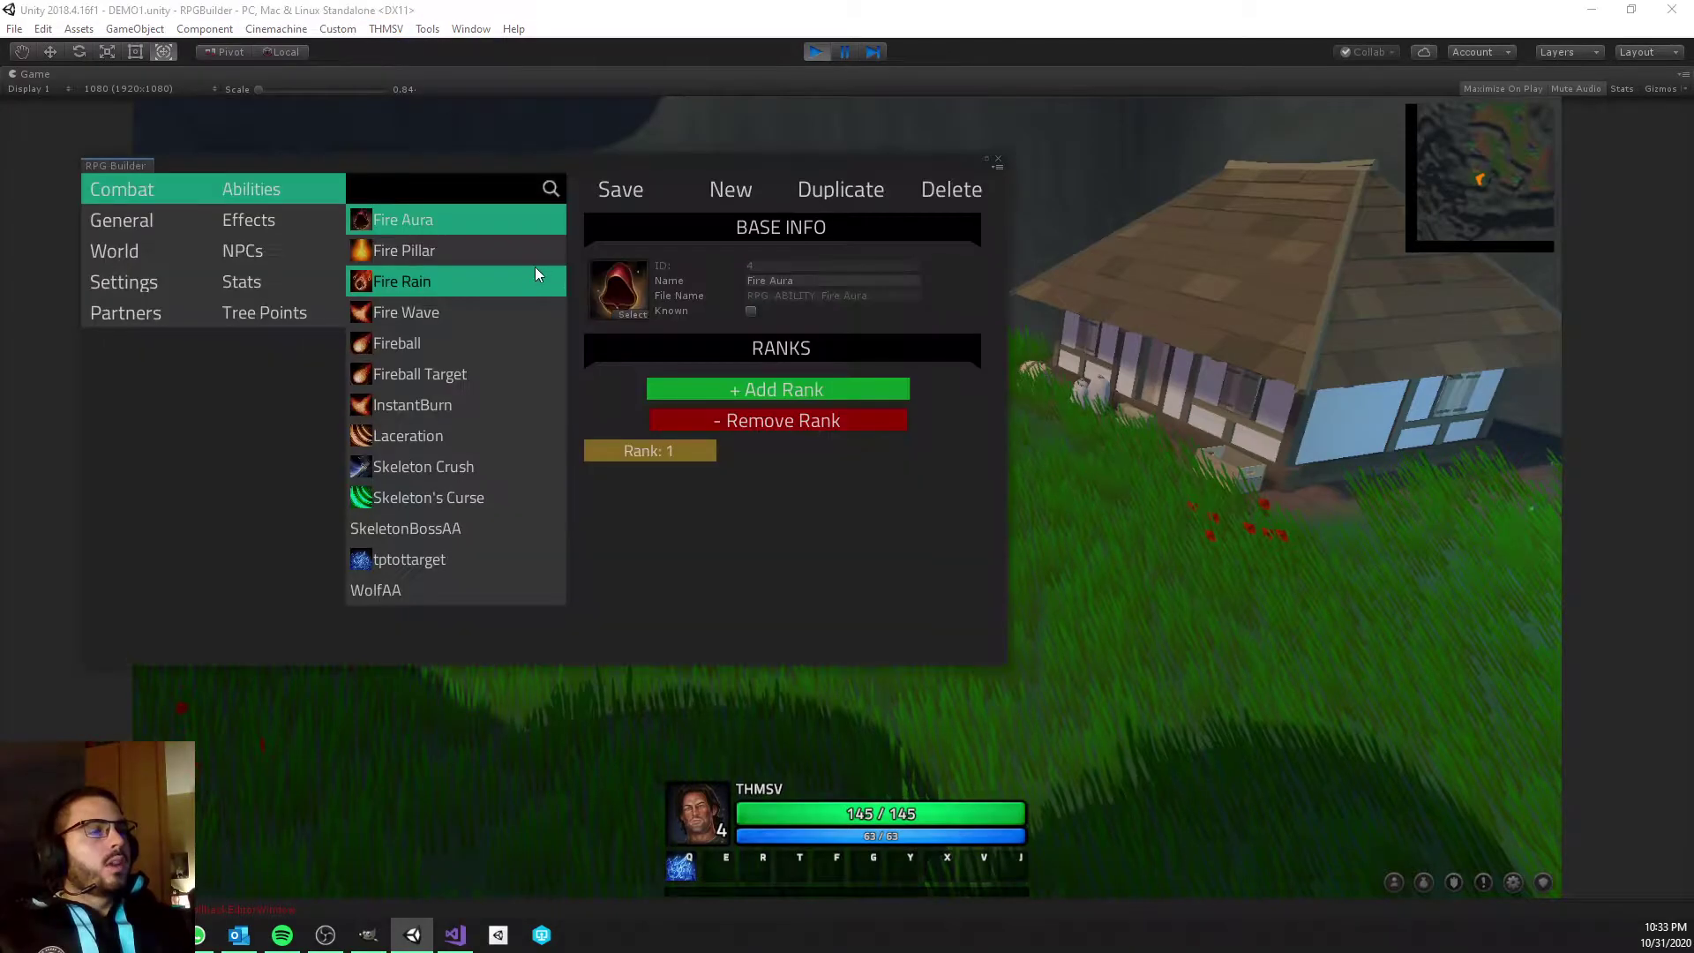
Open the teleportTestScene2 effect among the combat effects in the RPG Builder.
drag(428, 166, 630, 180)
click(481, 237)
scroll(687, 319, down, 3)
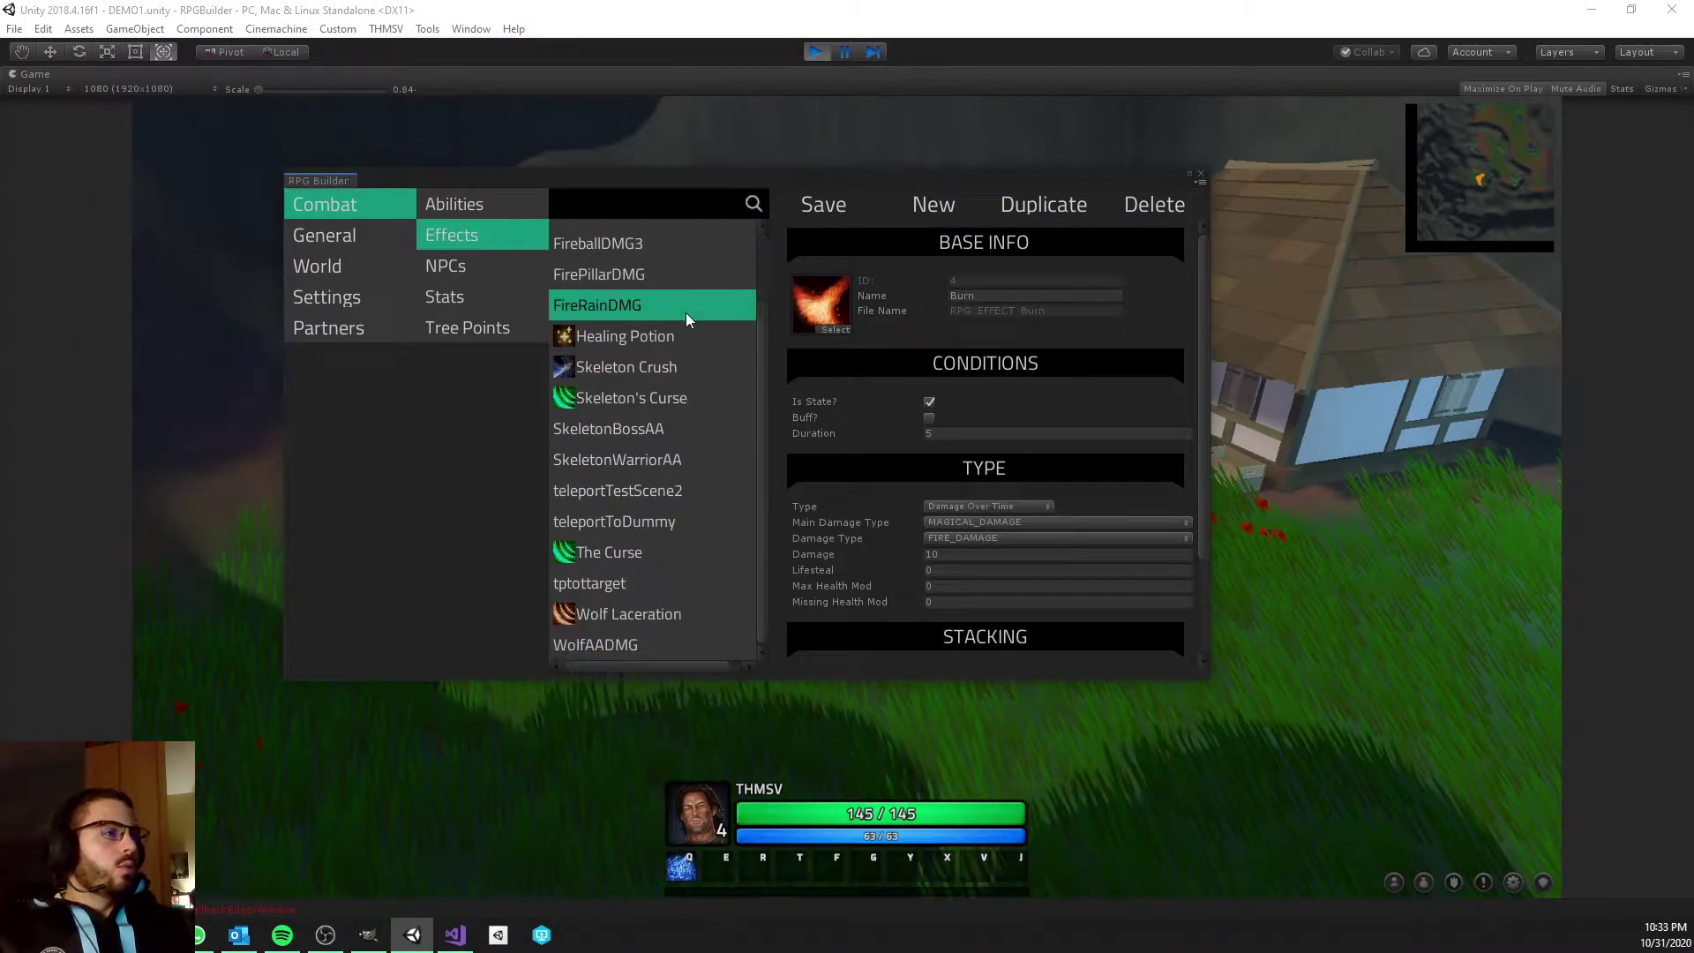
click(635, 491)
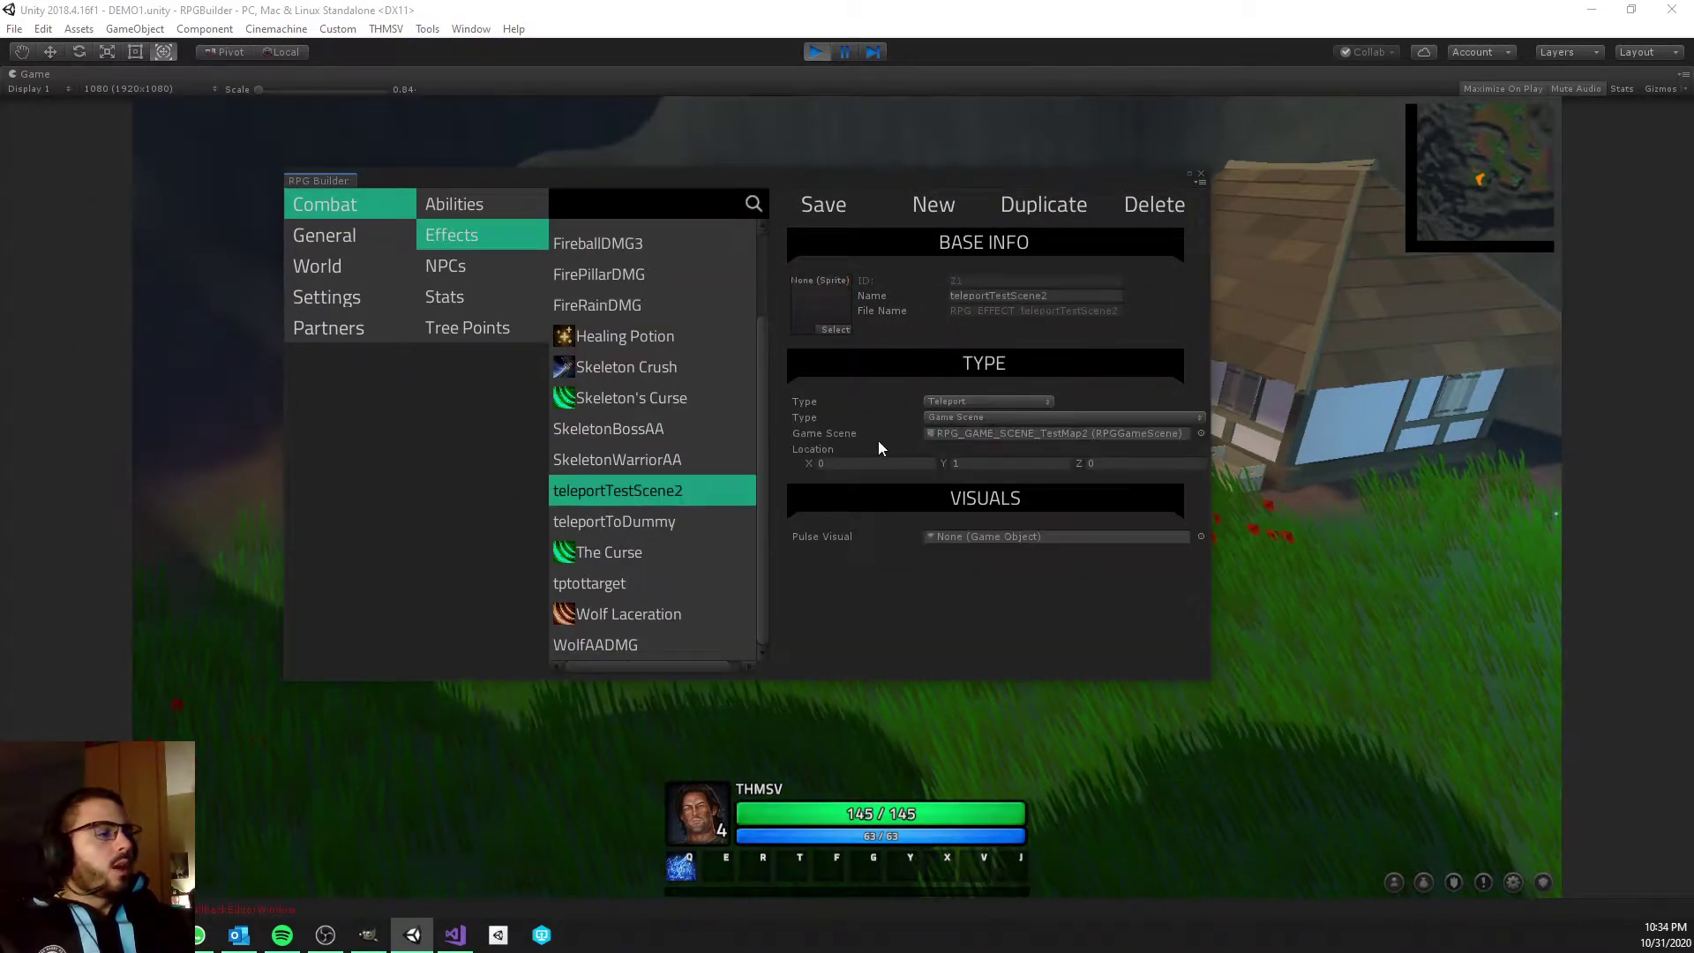
Review the available effect types and teleport types for this effect, keeping Teleport and Game Scene, and close the RPG Builder.
click(987, 402)
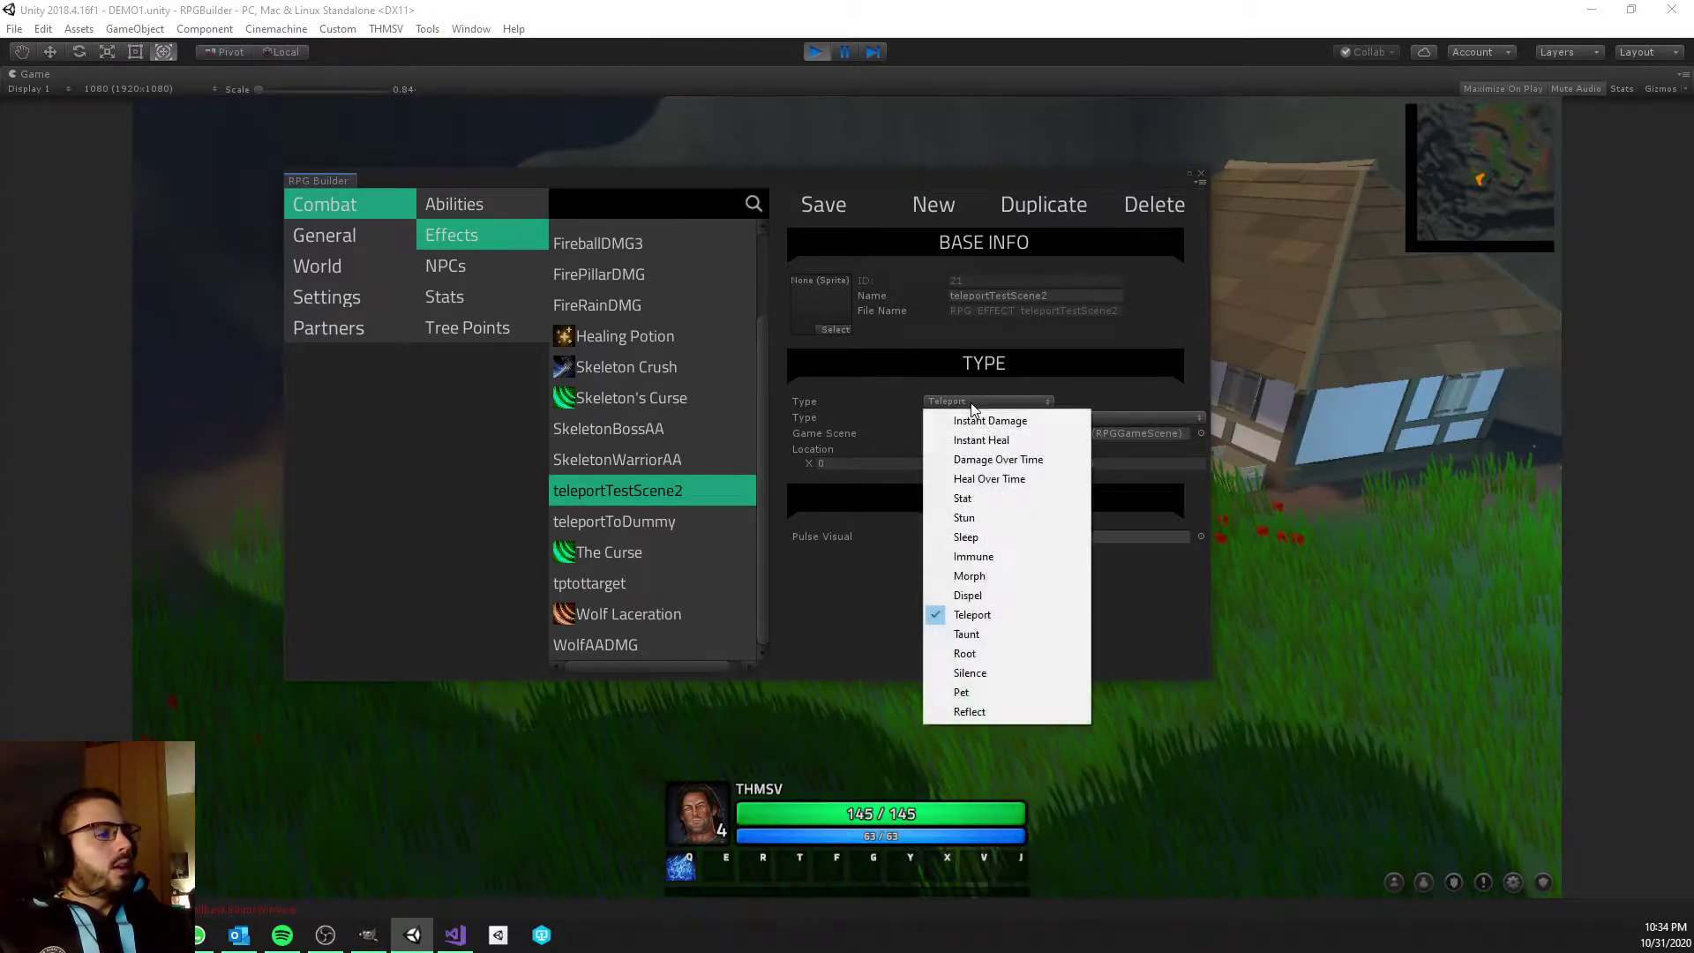
click(1035, 622)
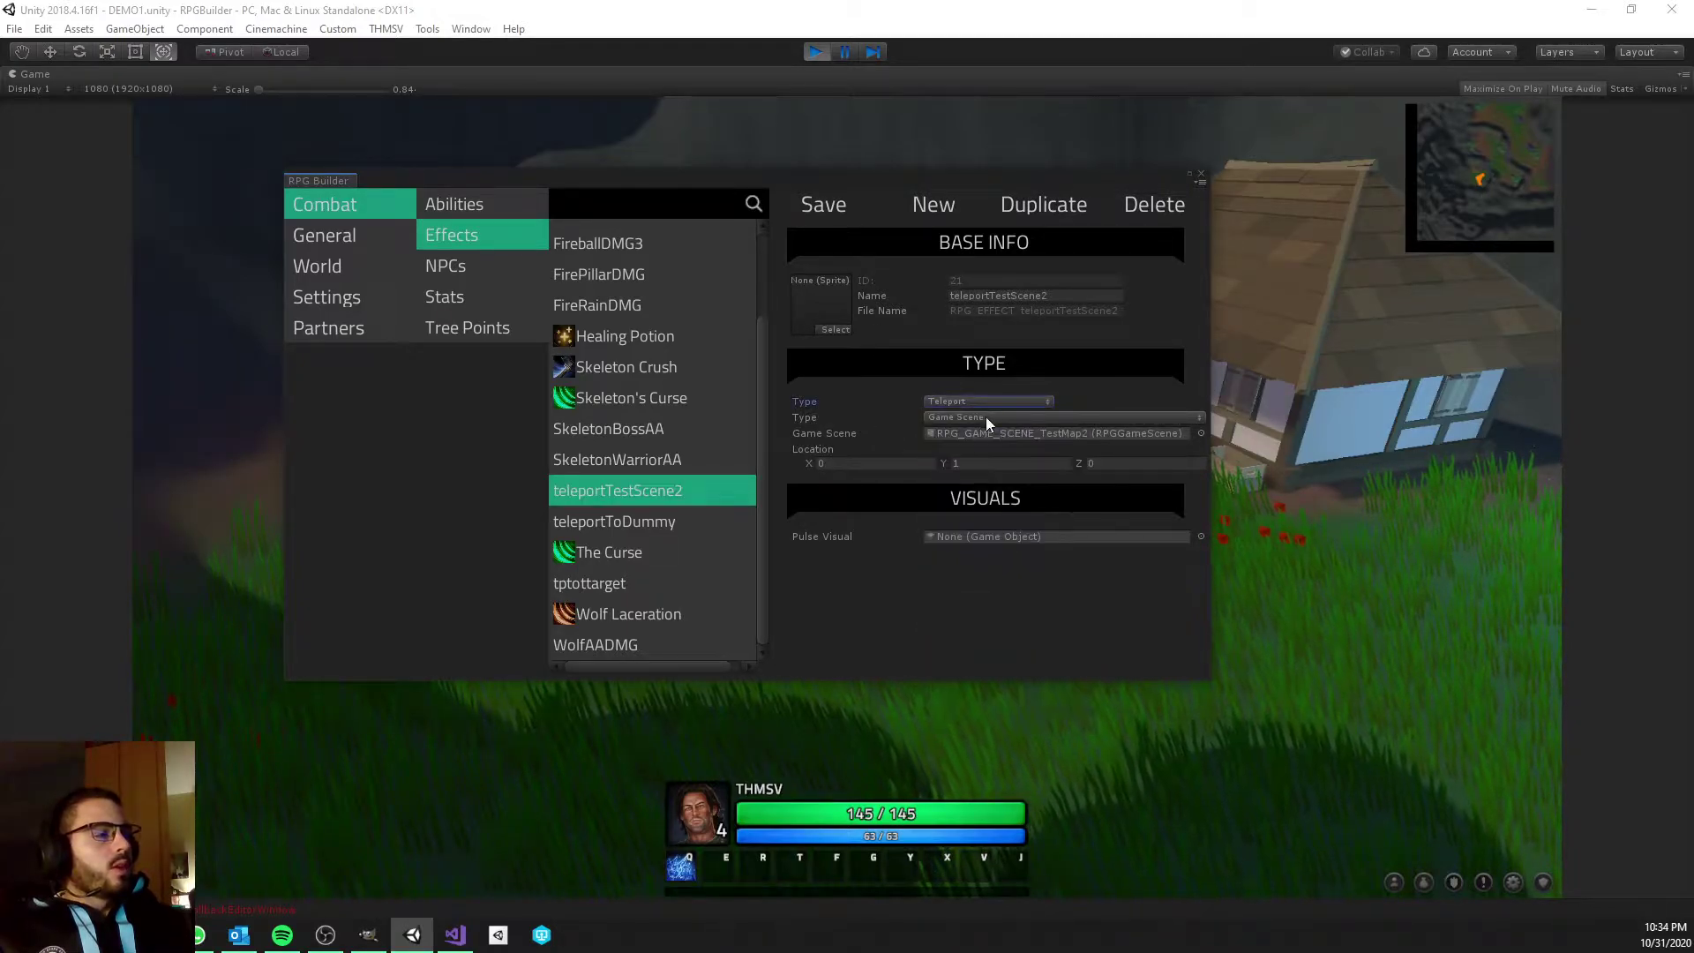
click(977, 418)
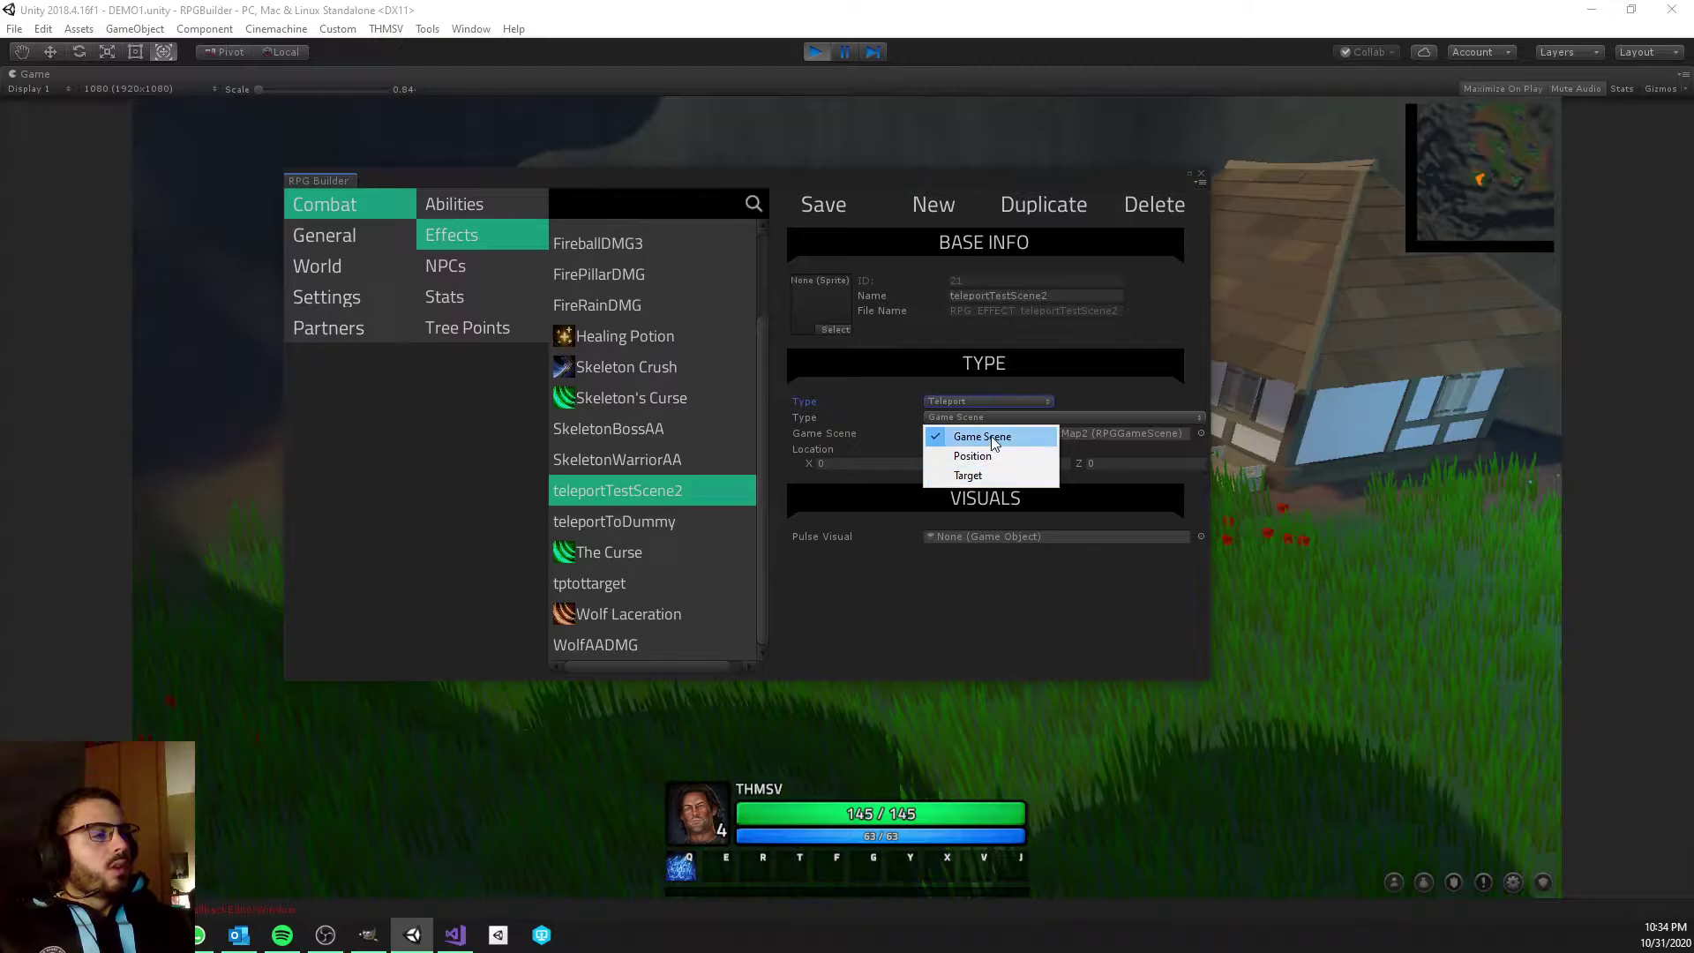
click(935, 626)
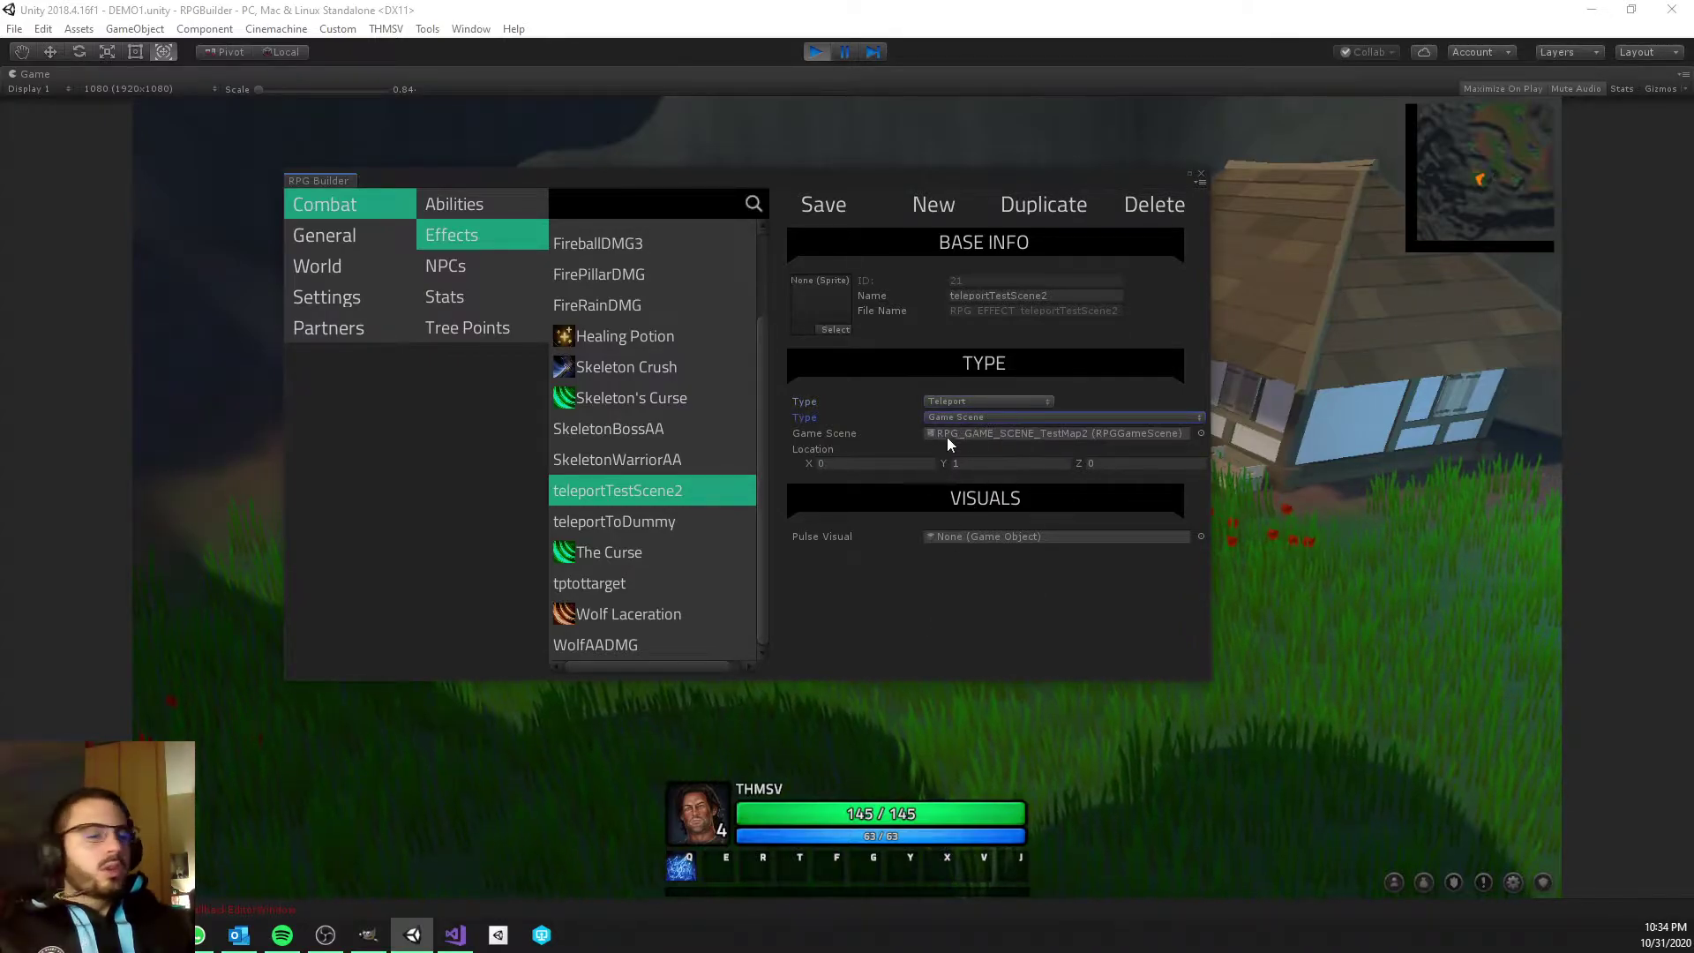
click(1200, 175)
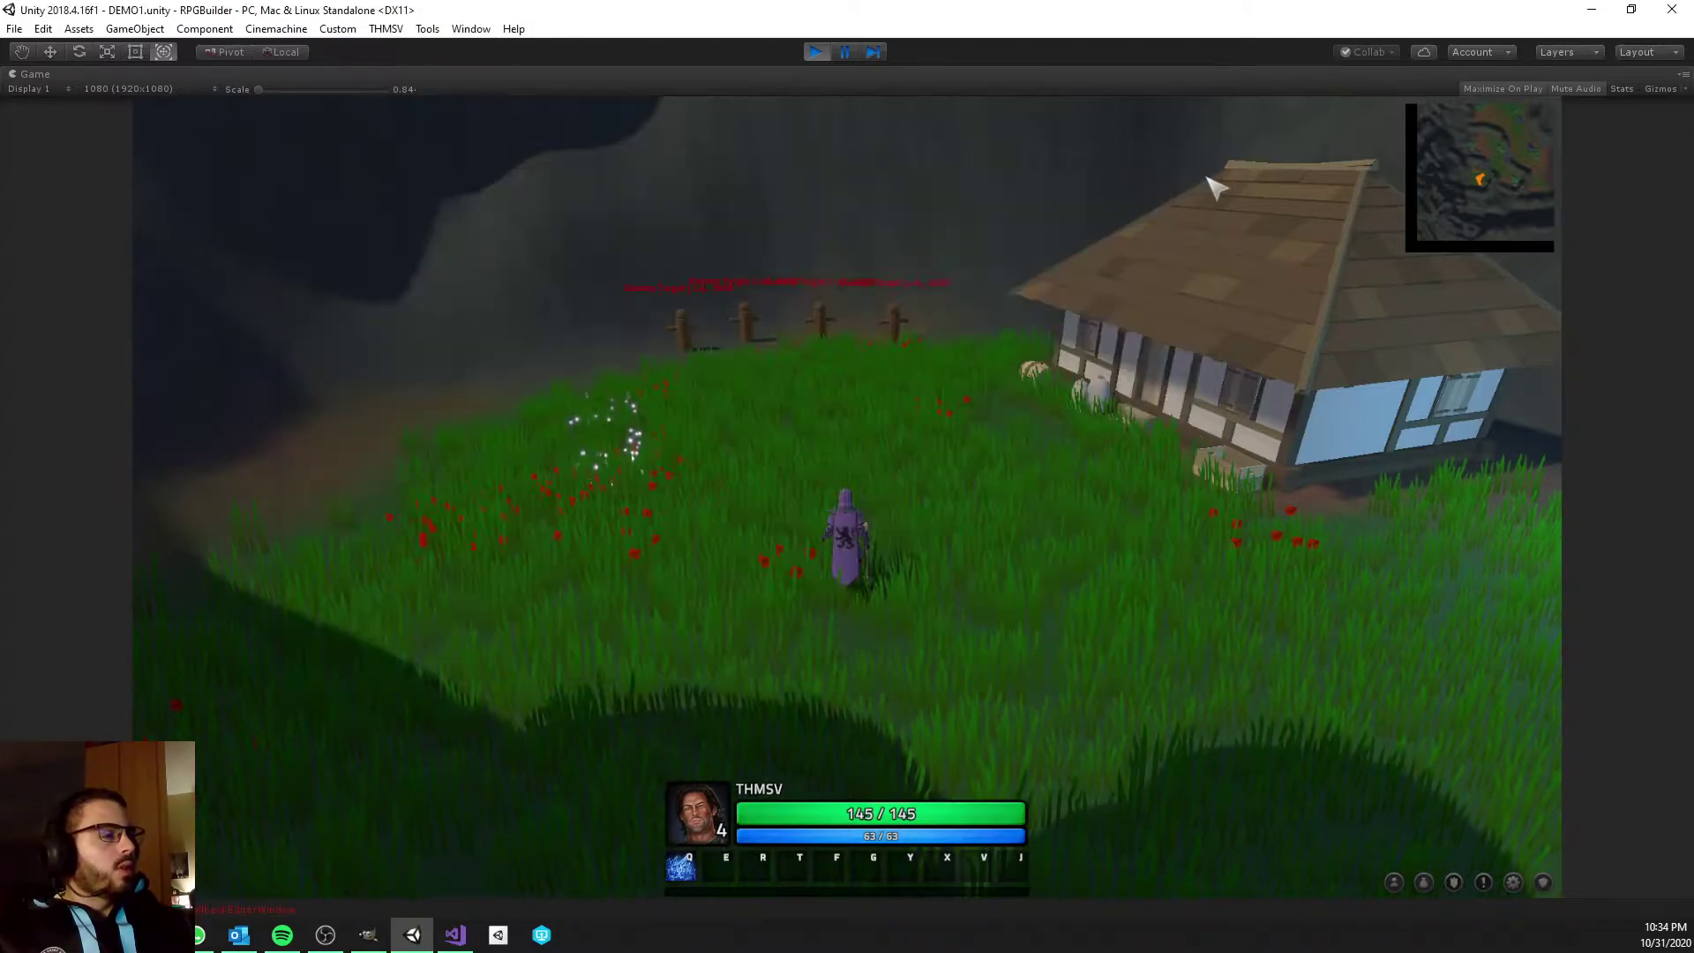
Target one of the training dummies and cast the teleport ability on it.
click(902, 334)
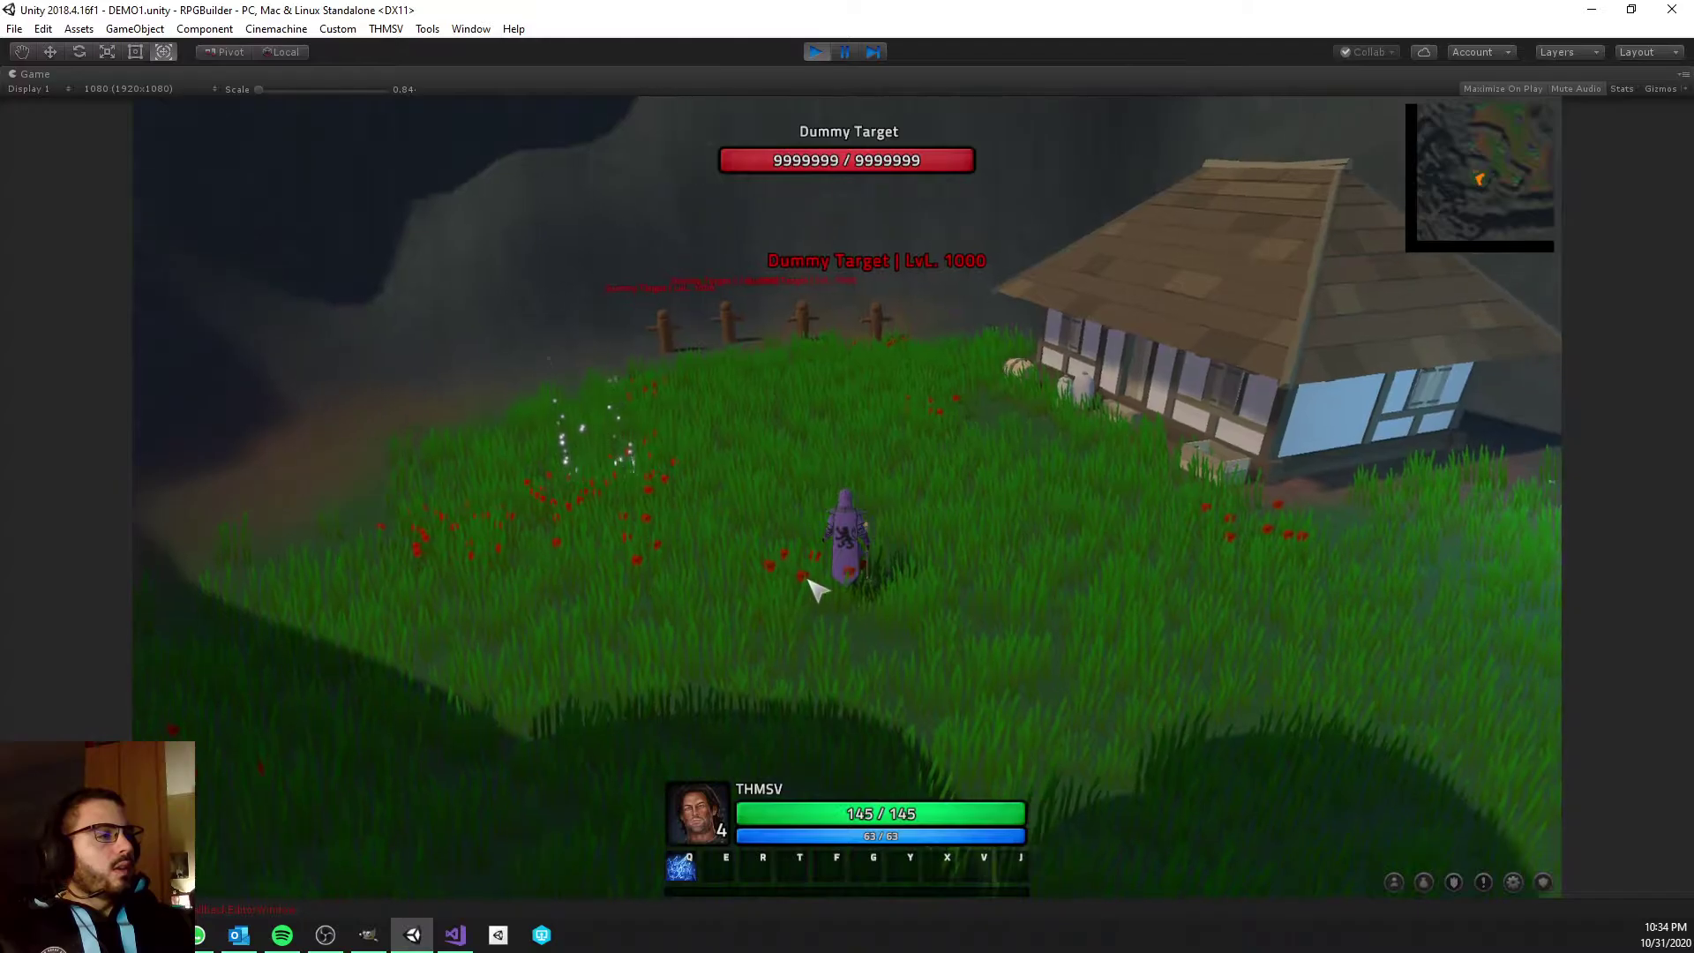
key(q)
key(s)
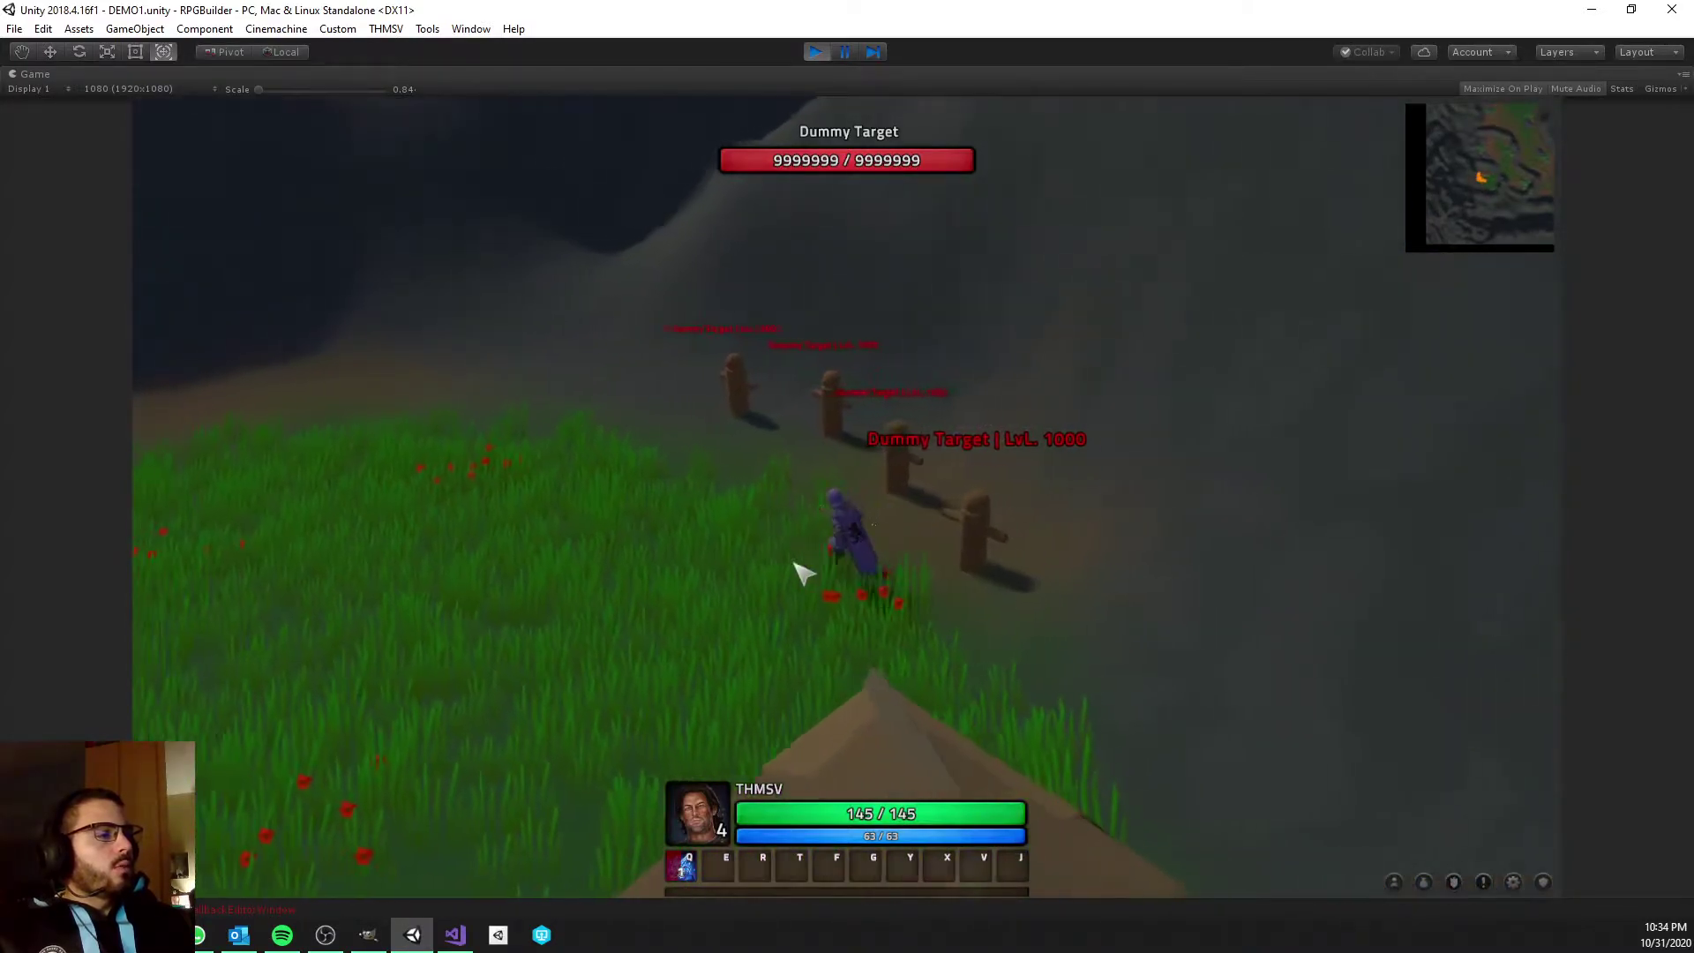
Clear the target, back away from the dummies and try to cast the teleport ability without a target.
key(Escape)
key(s)
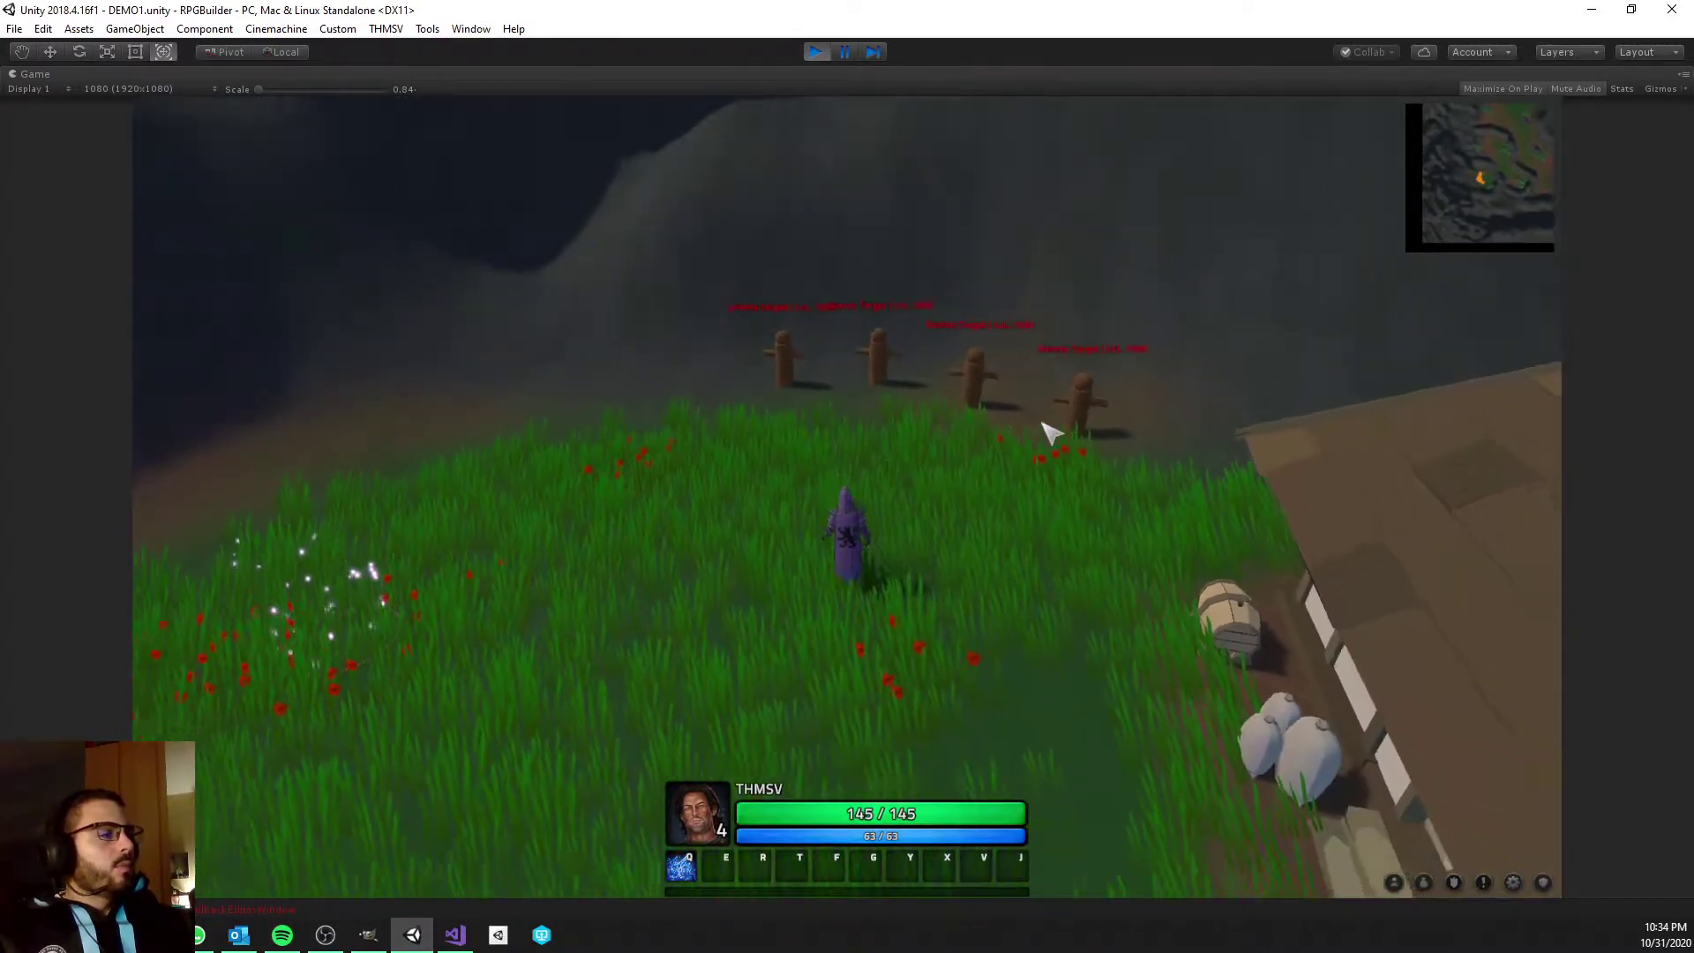
key(q)
key(s)
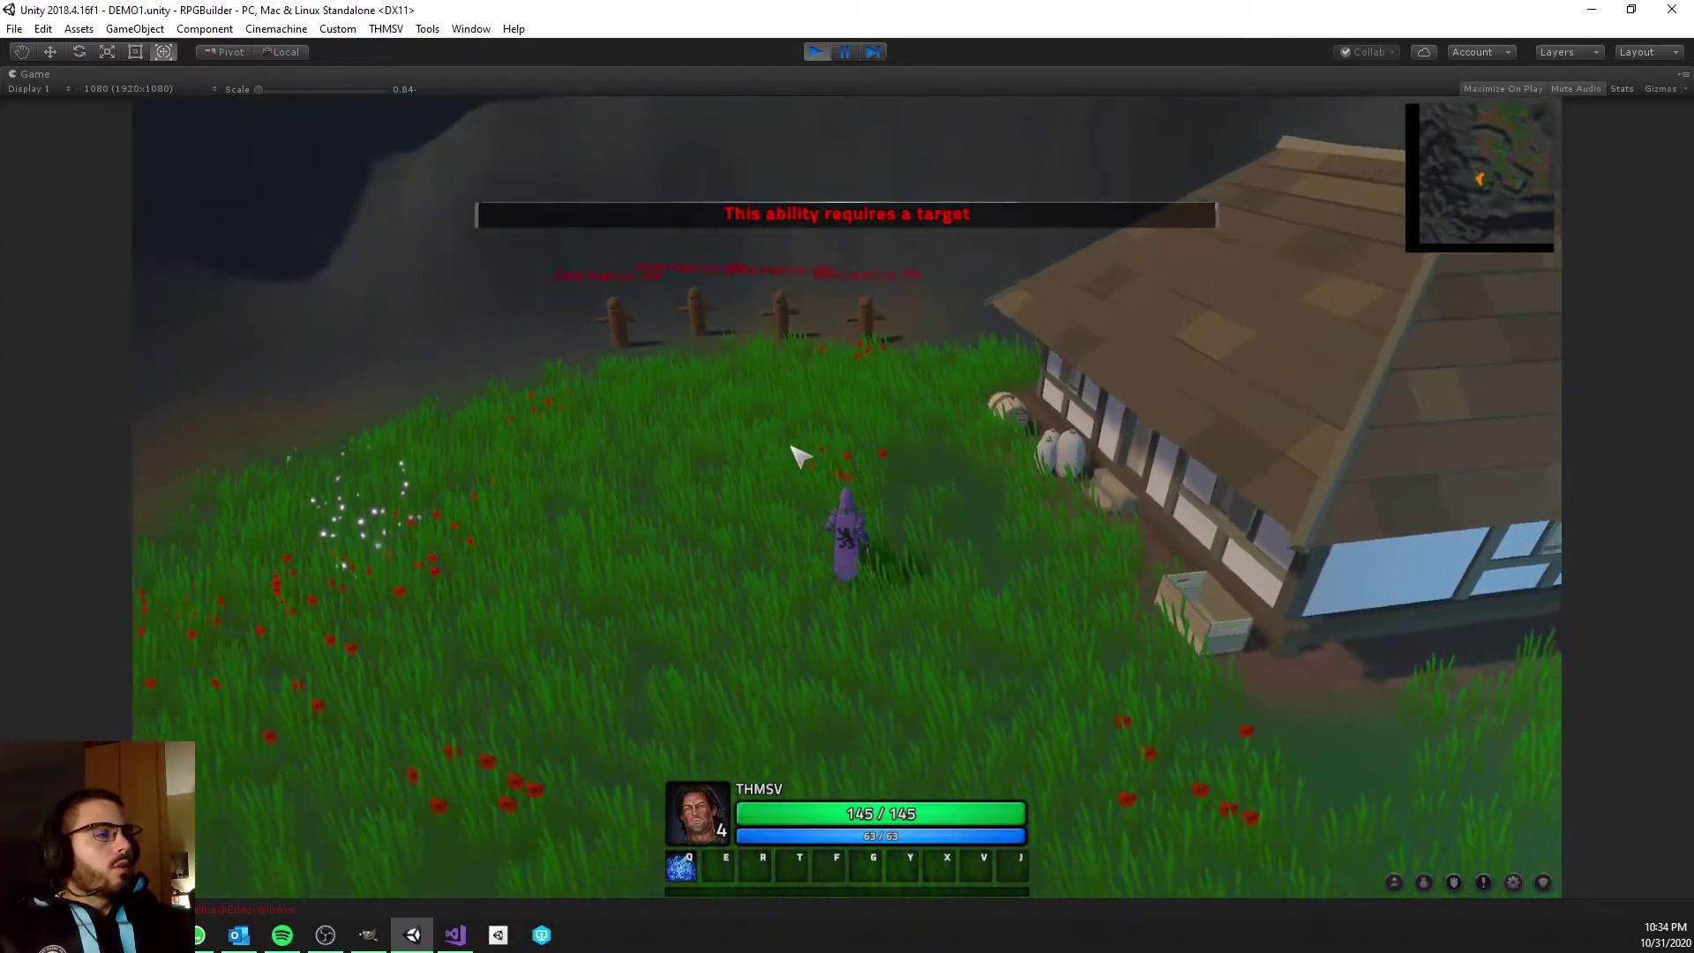
Target a dummy again from beyond the house and cast the teleport ability to jump to it.
click(799, 269)
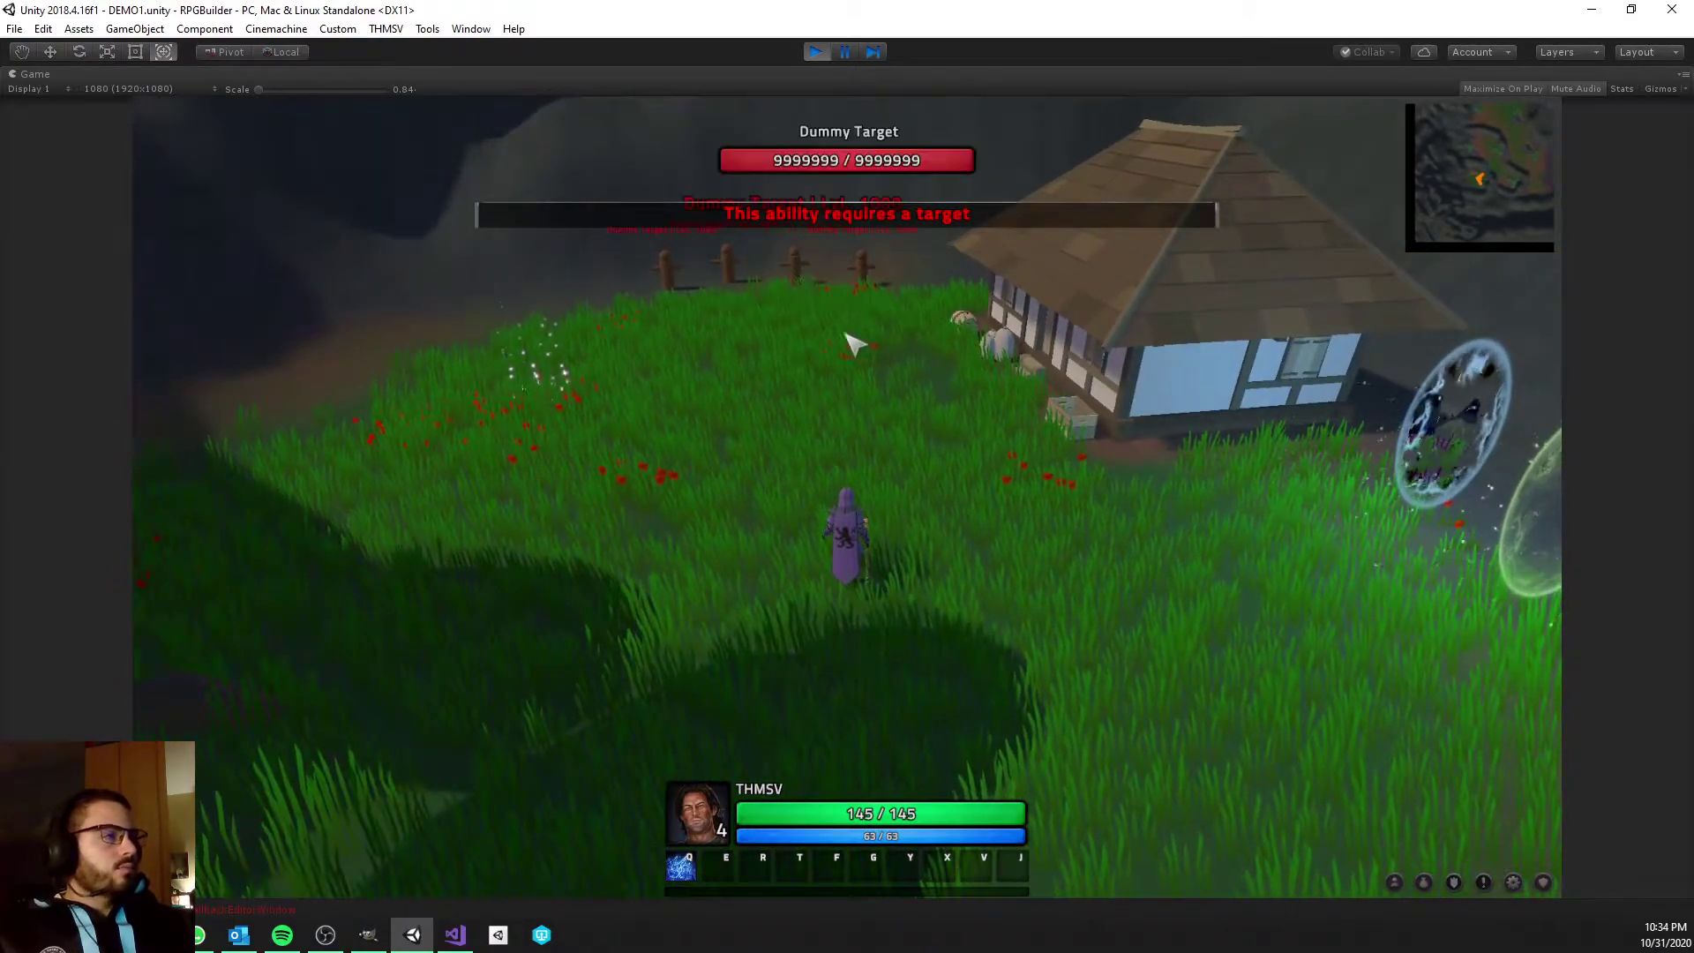
mouse_move(862, 356)
right_down()
mouse_move(889, 392)
mouse_move(873, 400)
right_up()
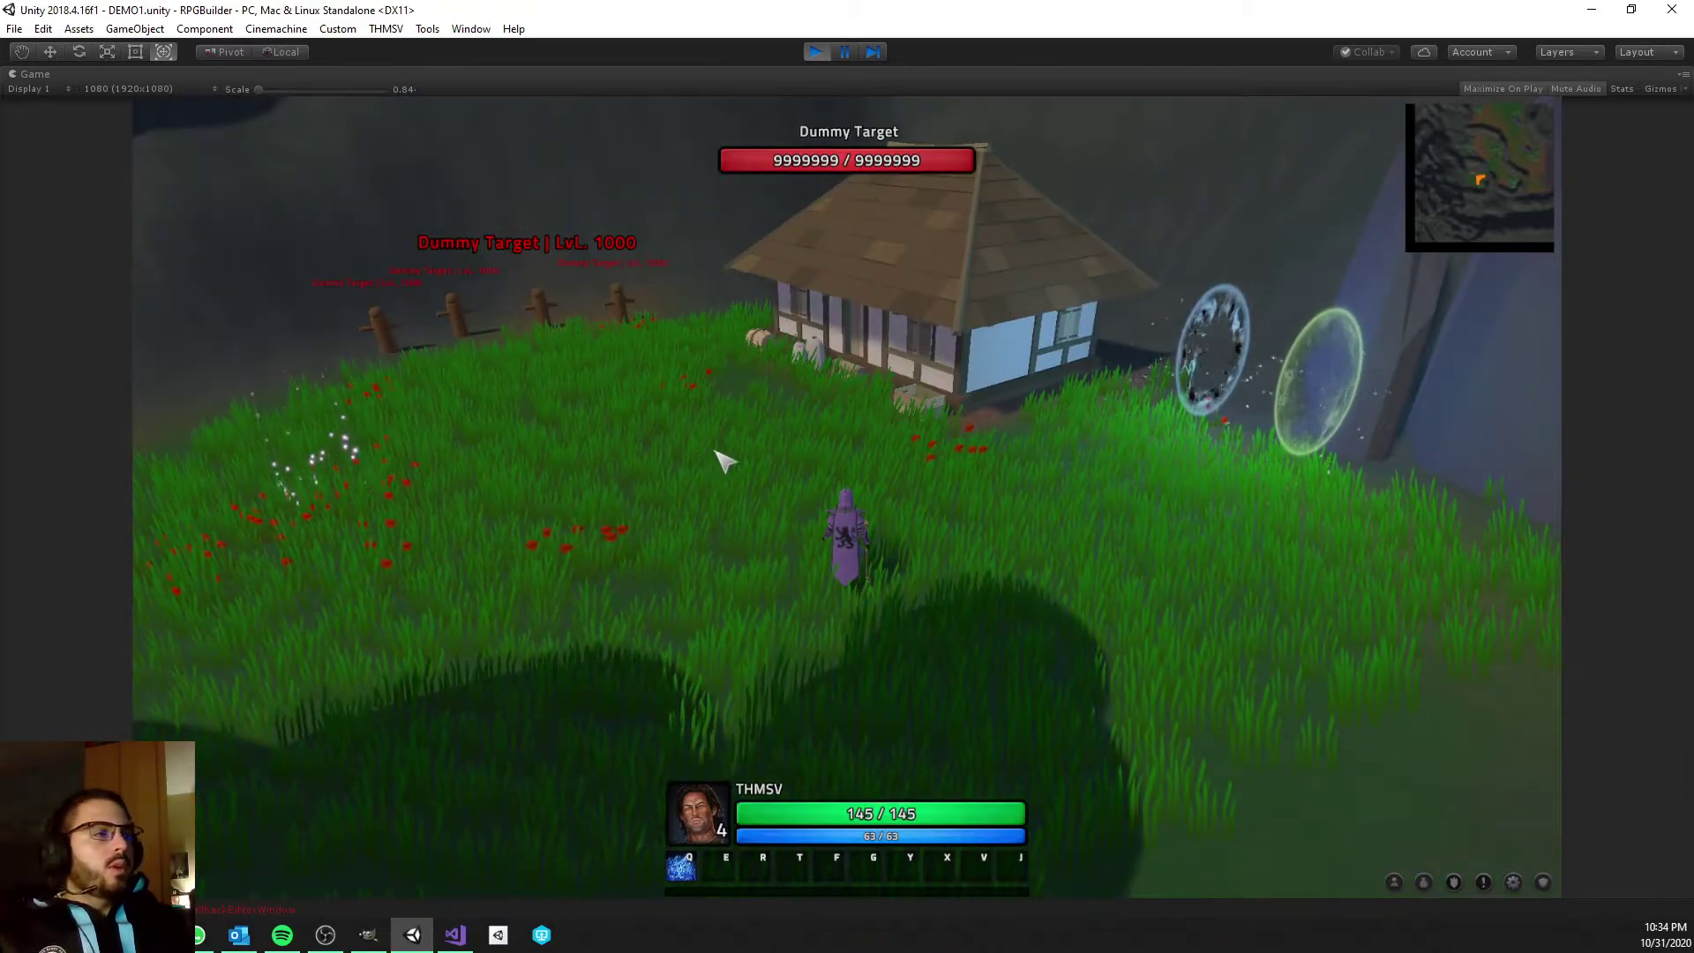
right_drag(719, 452, 679, 451)
key(w)
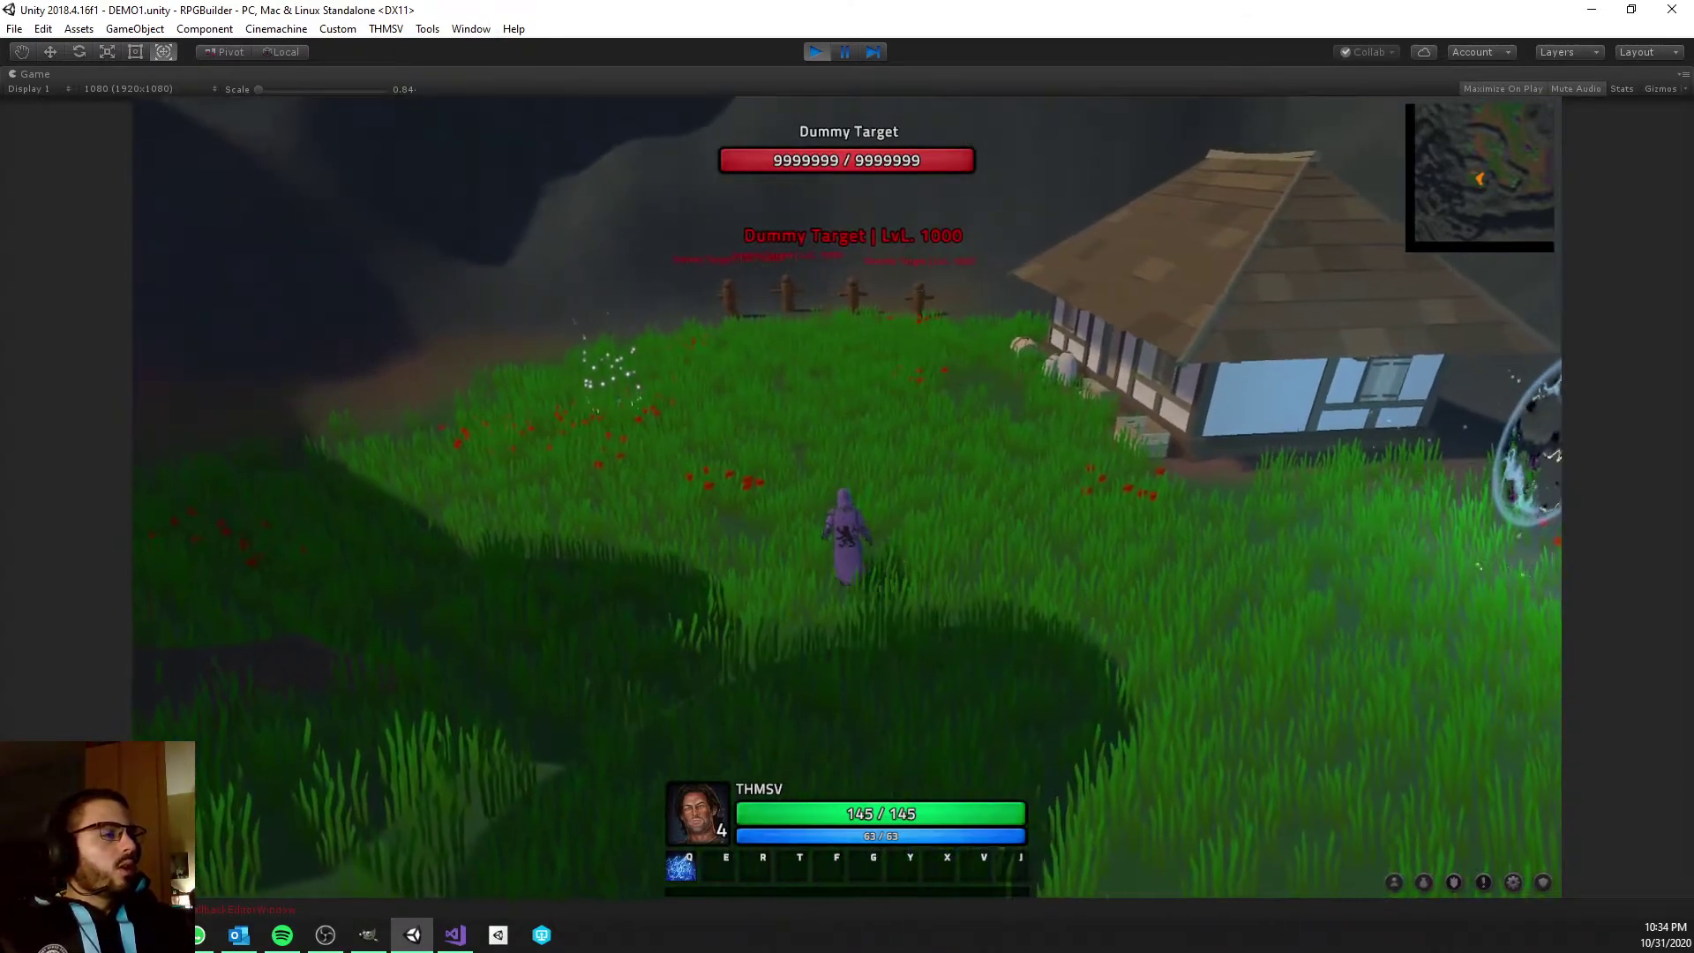
key(q)
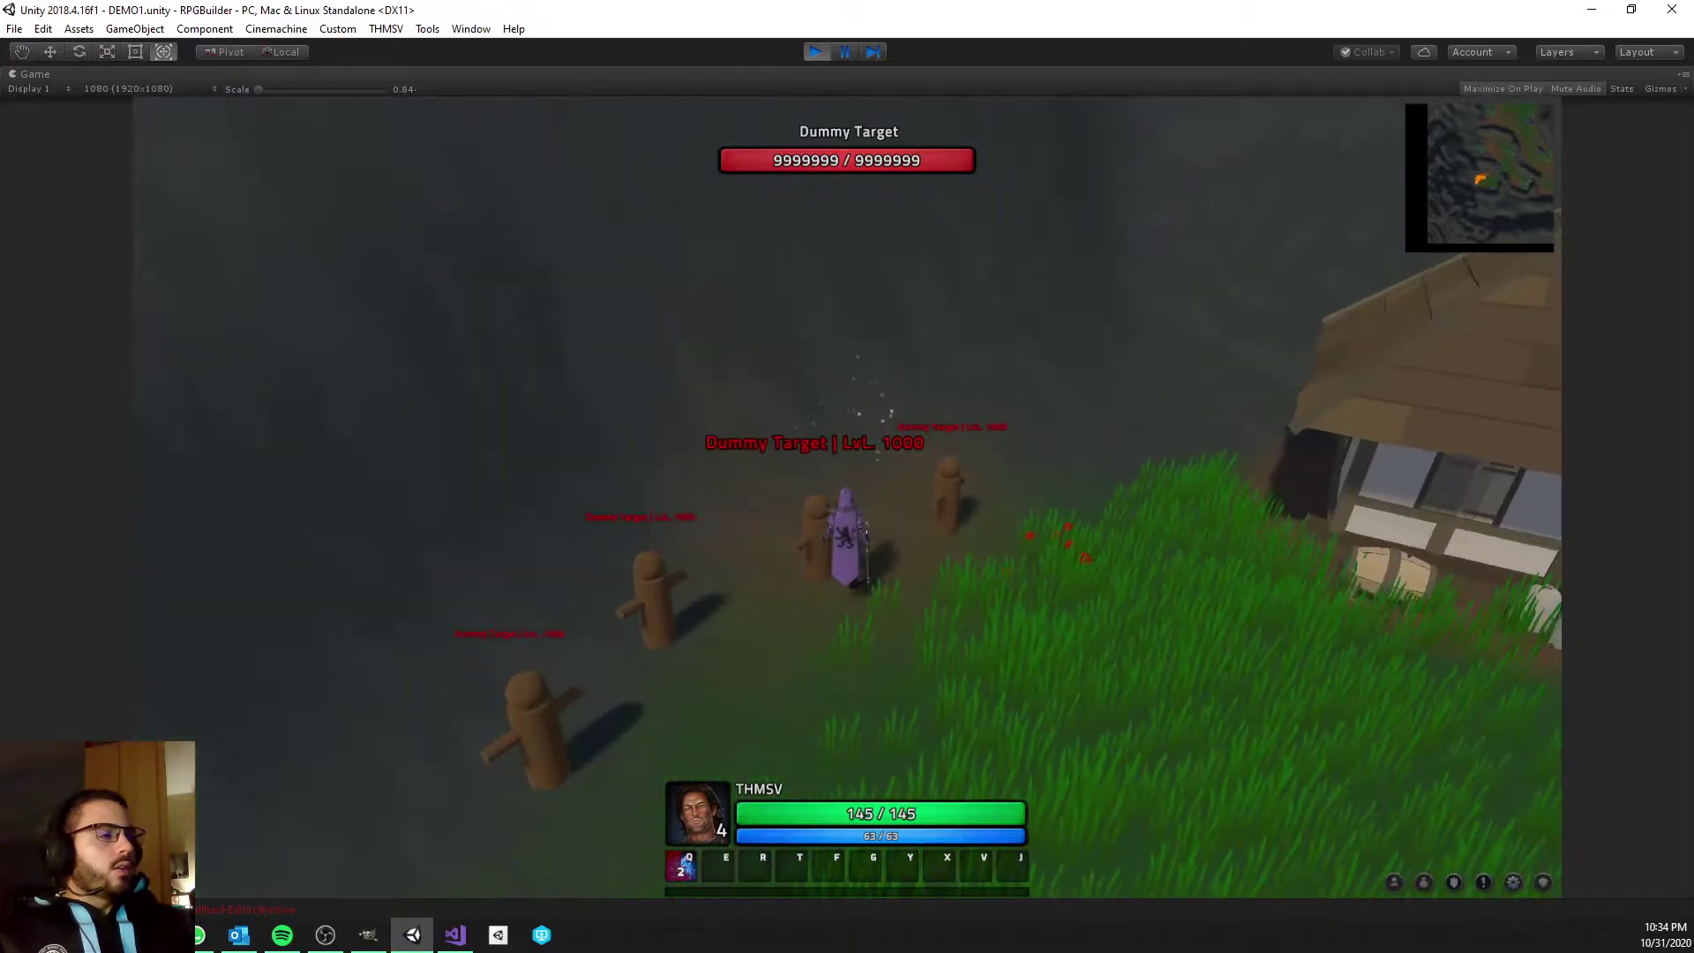
Run away from the dummies across the grass and teleport back to the targeted dummy.
key(w)
key(d)
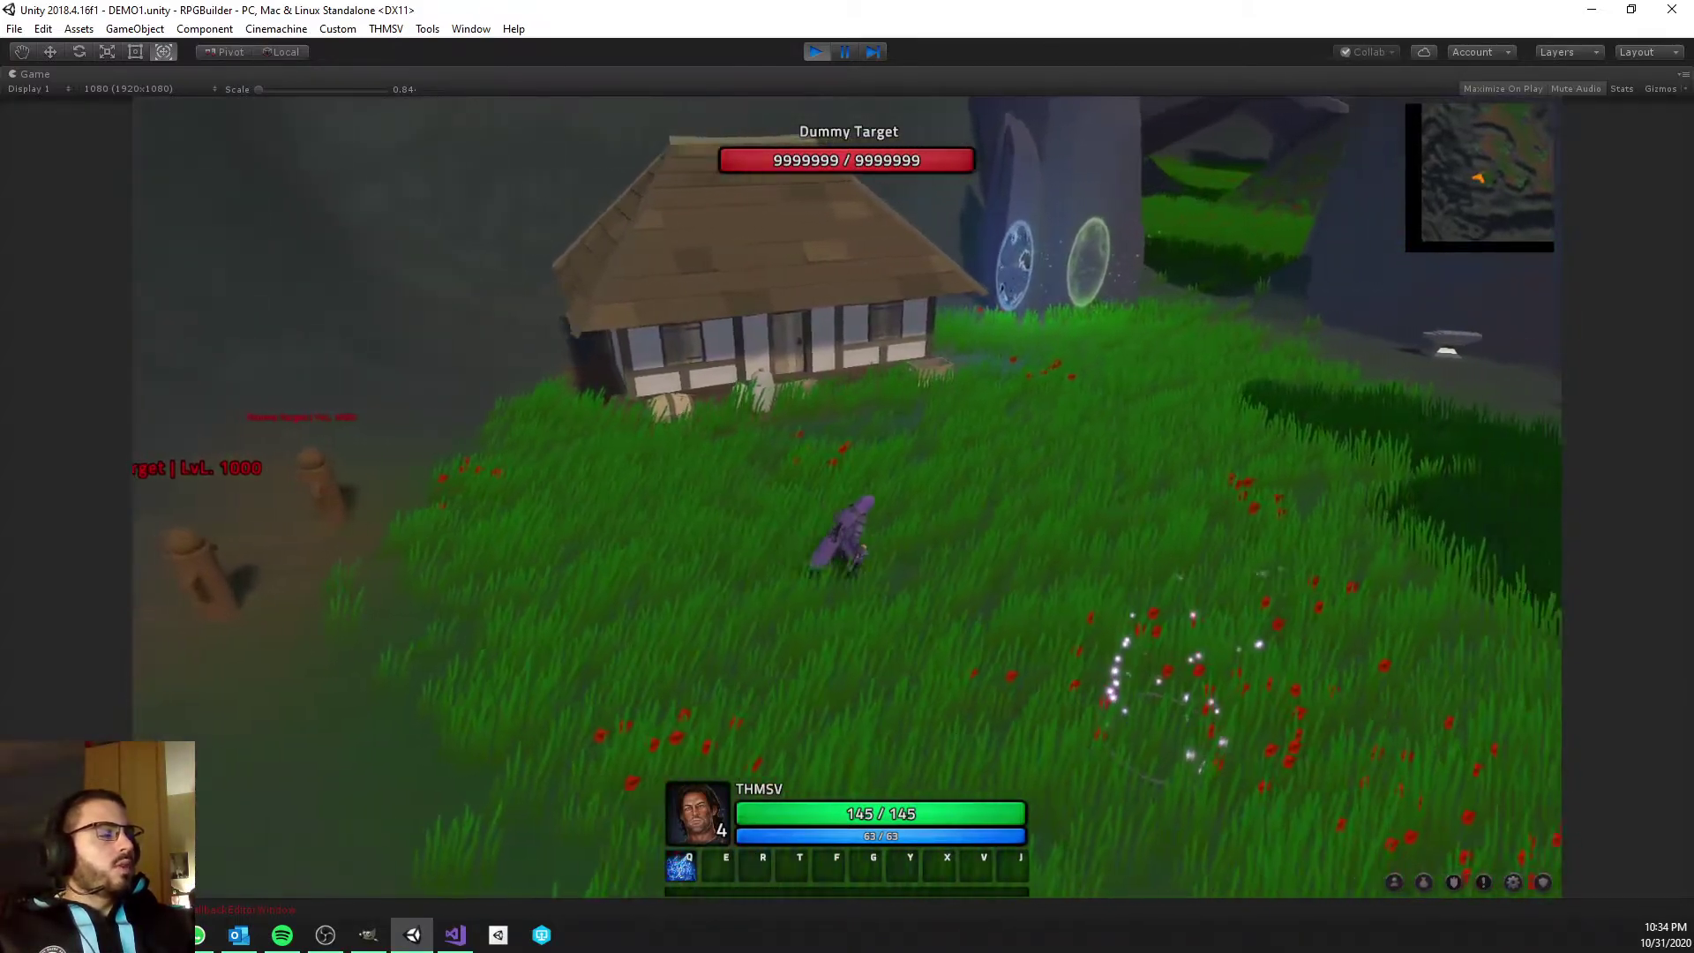
key(d)
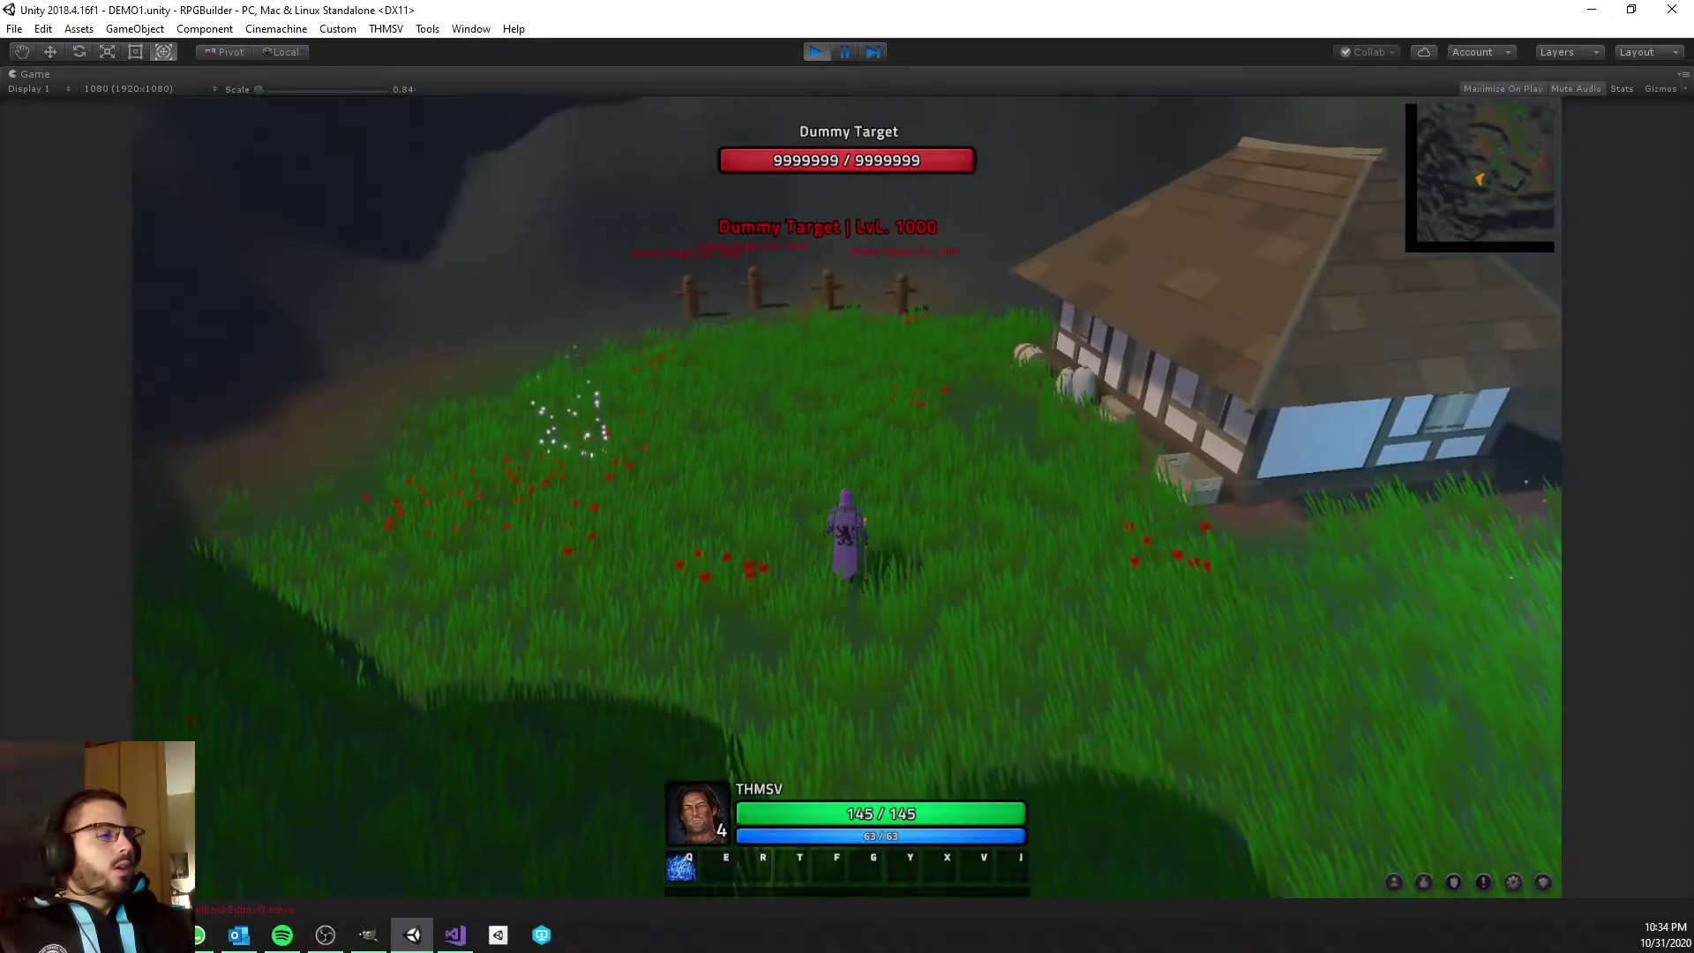
key(q)
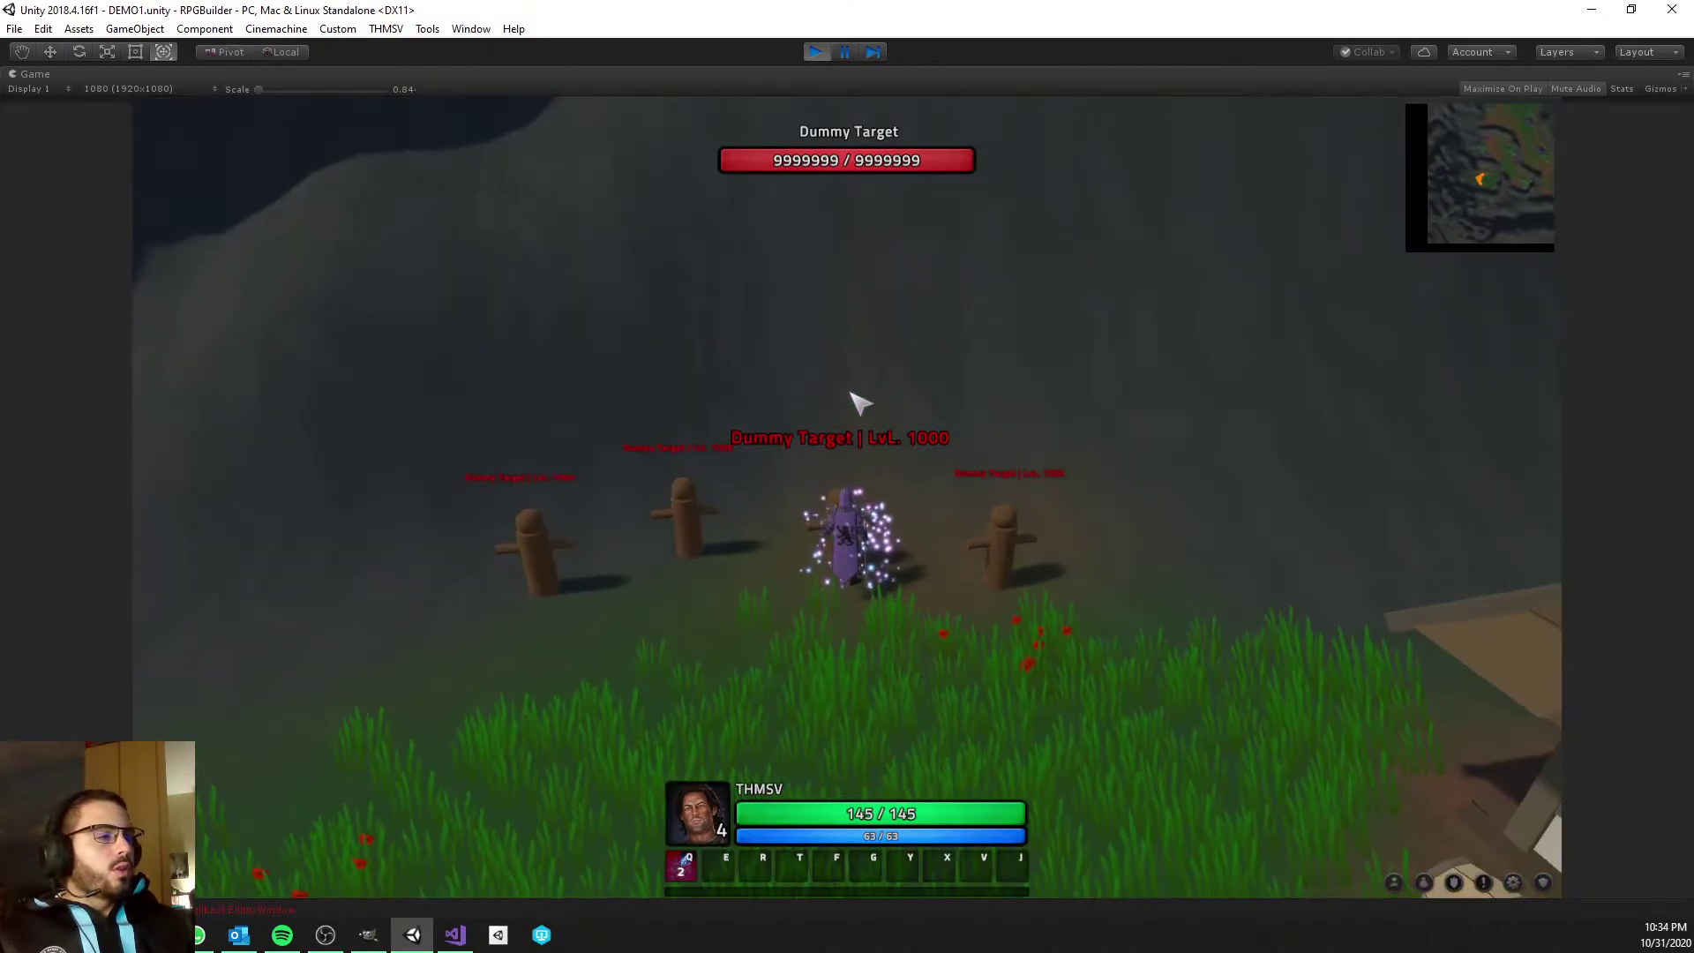
key(d)
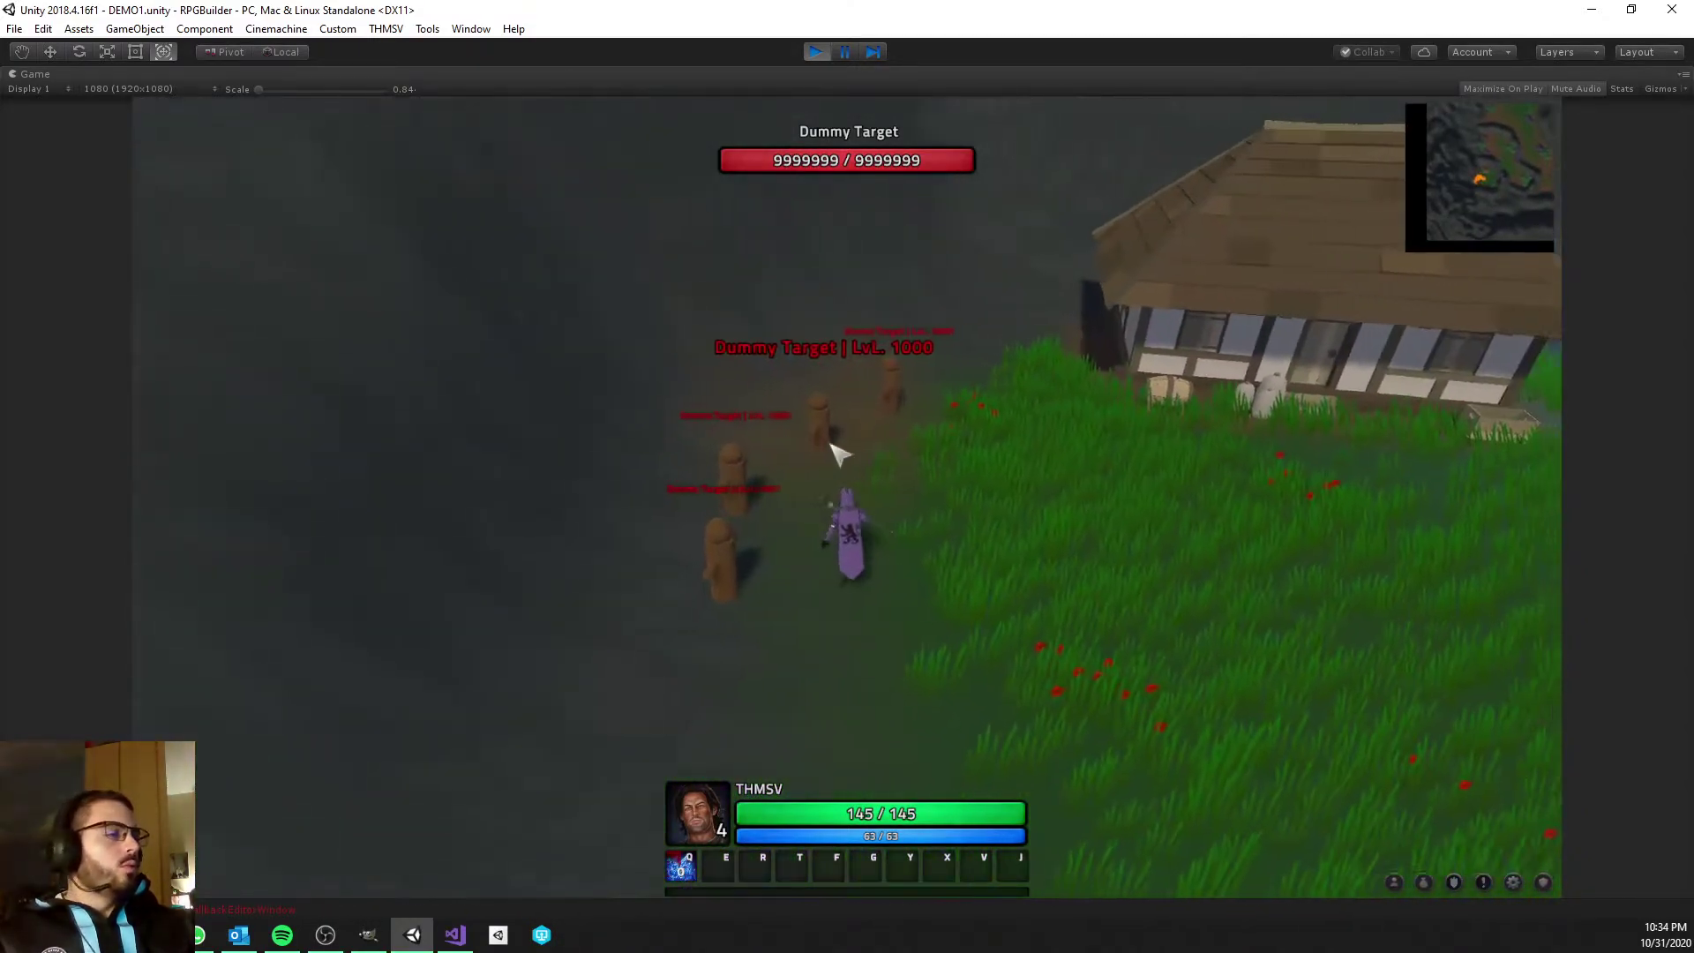
Toggle the Move and cast setting in rank 1 of the tptottarget ability, save it and close the RPG Builder.
click(386, 30)
click(409, 51)
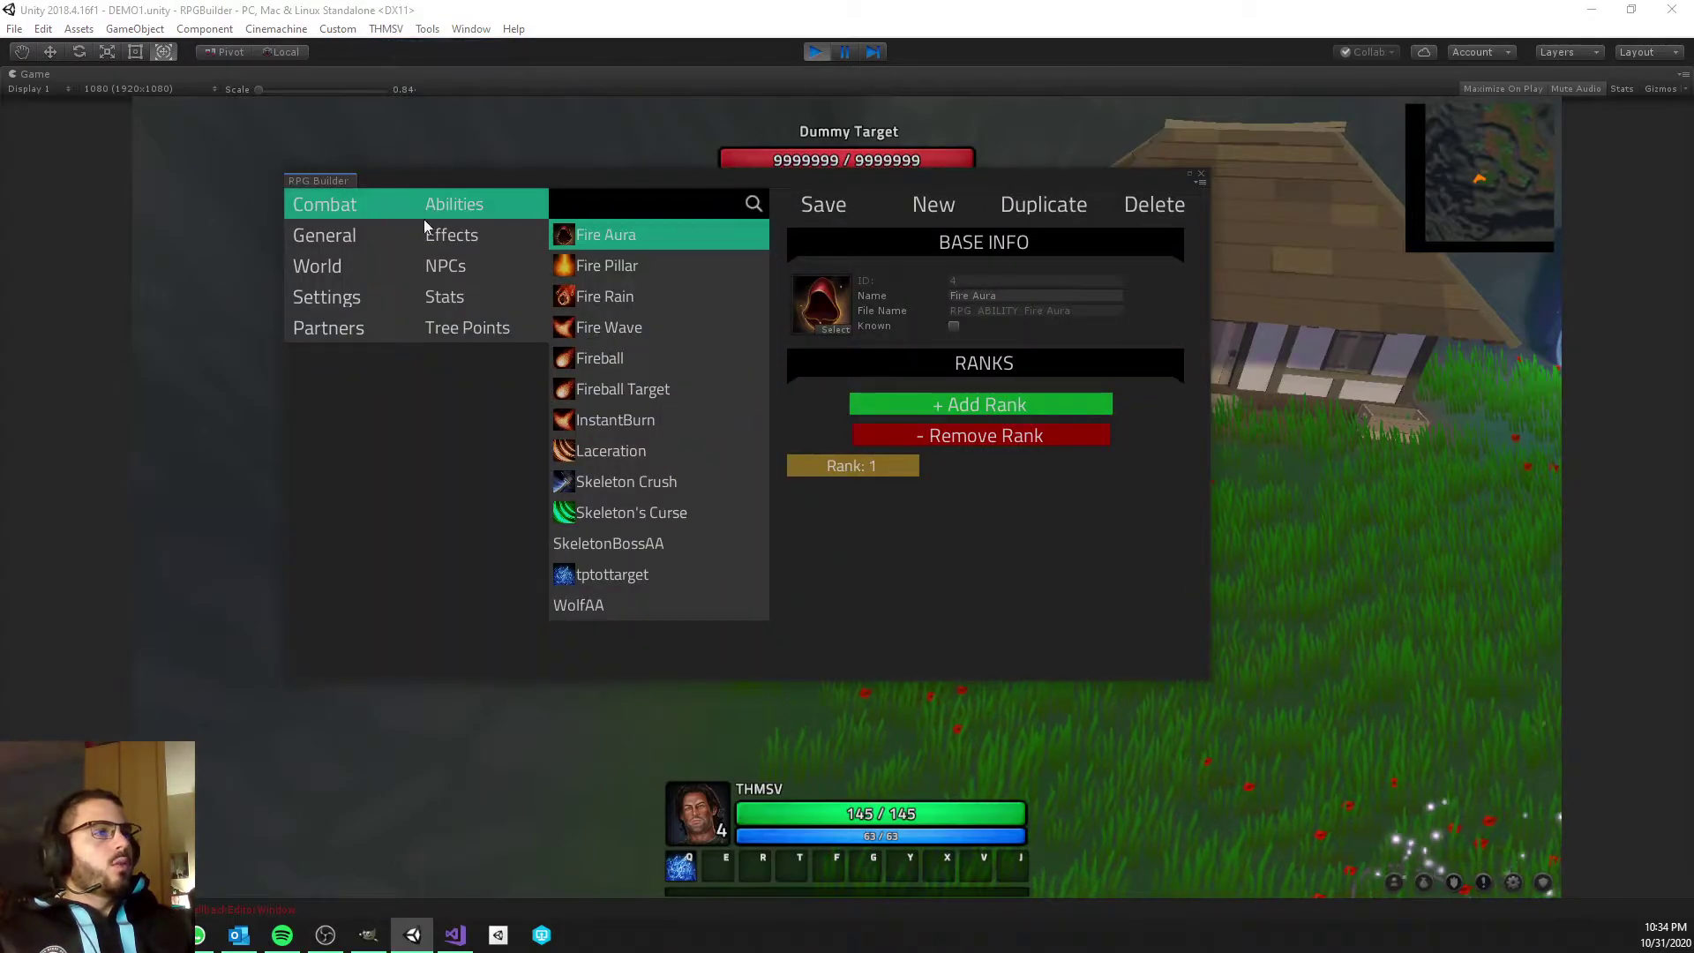
click(657, 578)
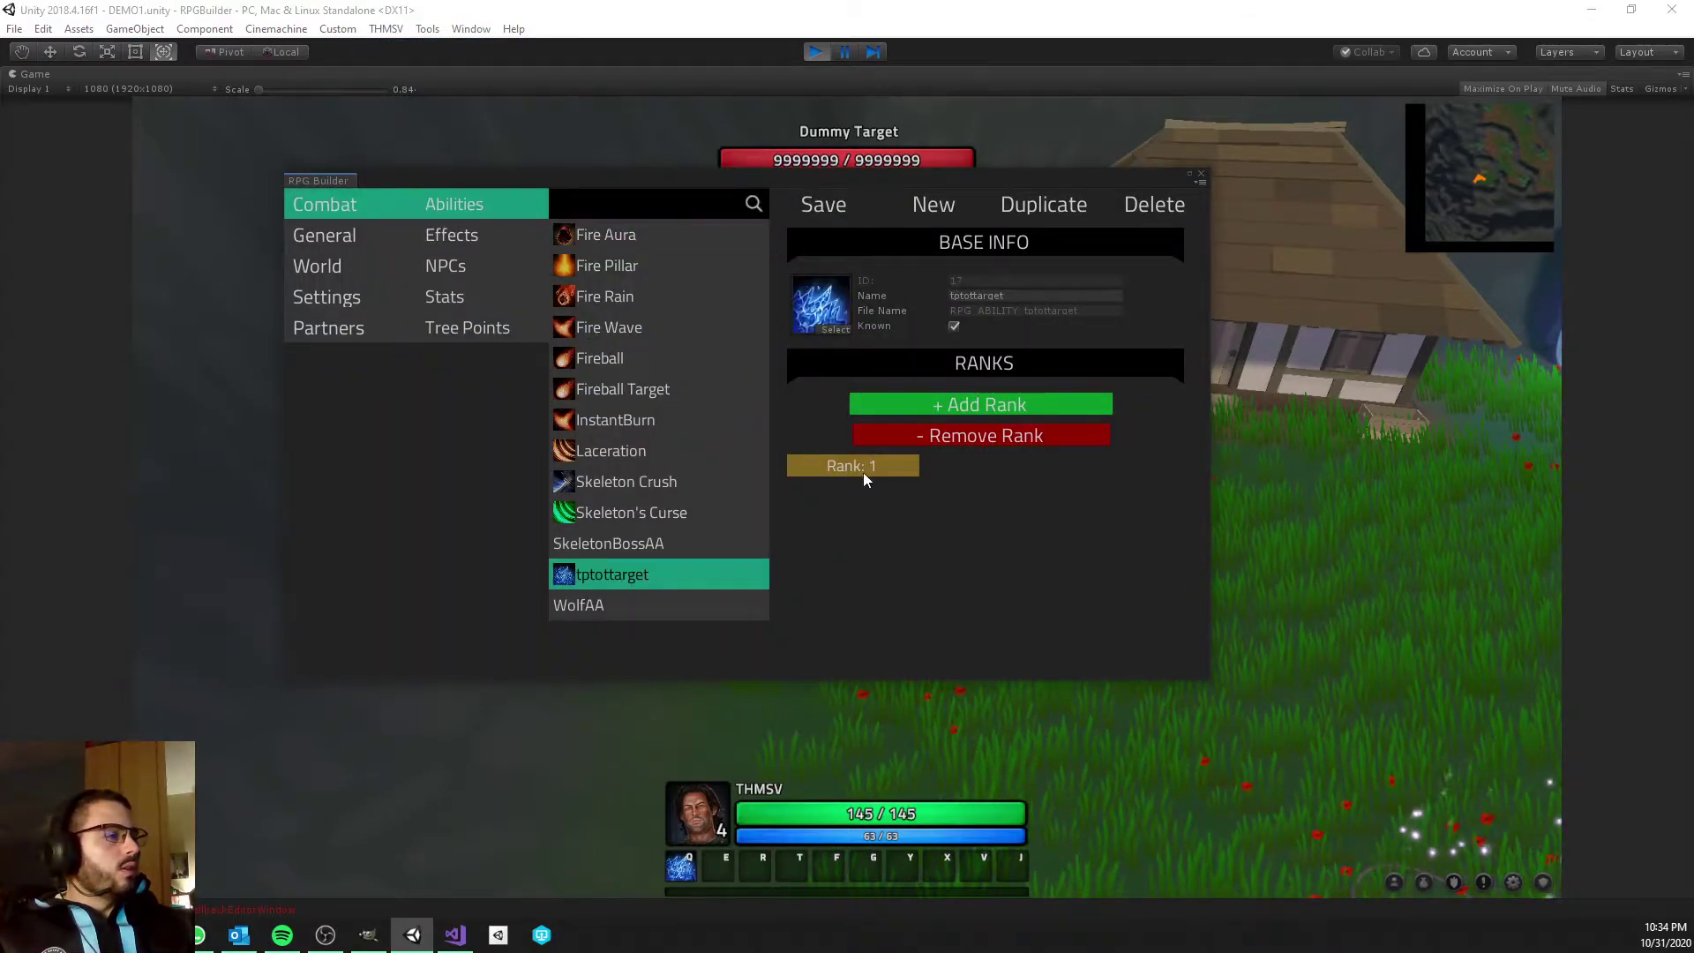
scroll(864, 479, down, 5)
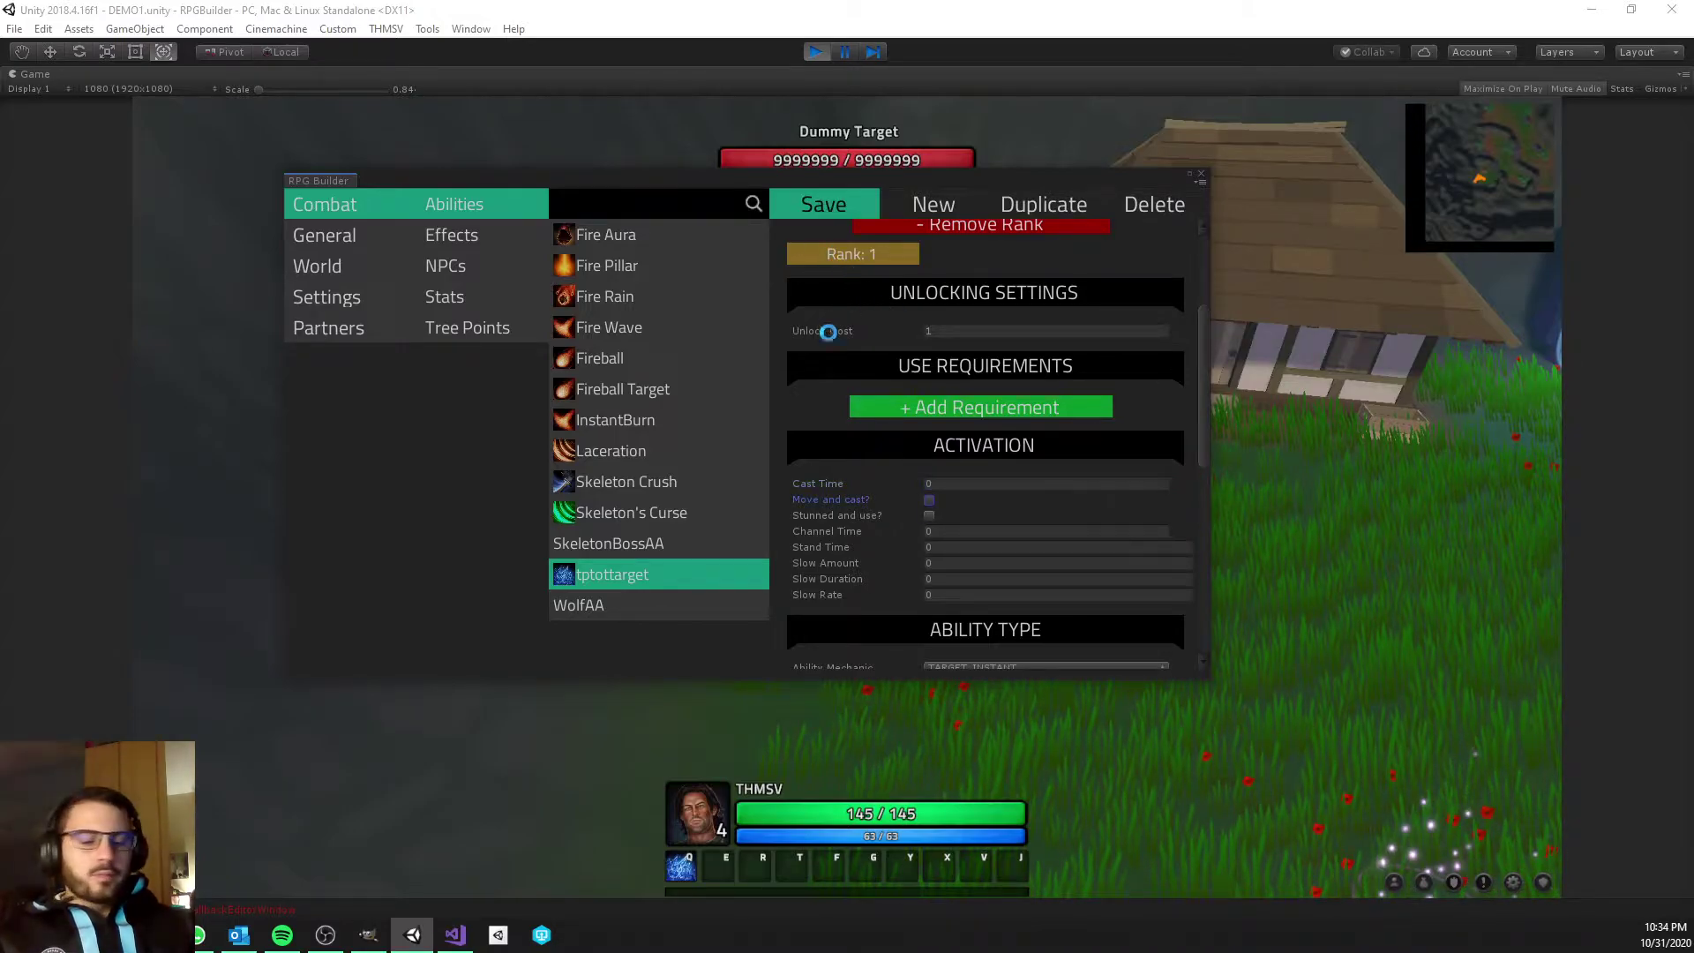
click(1201, 176)
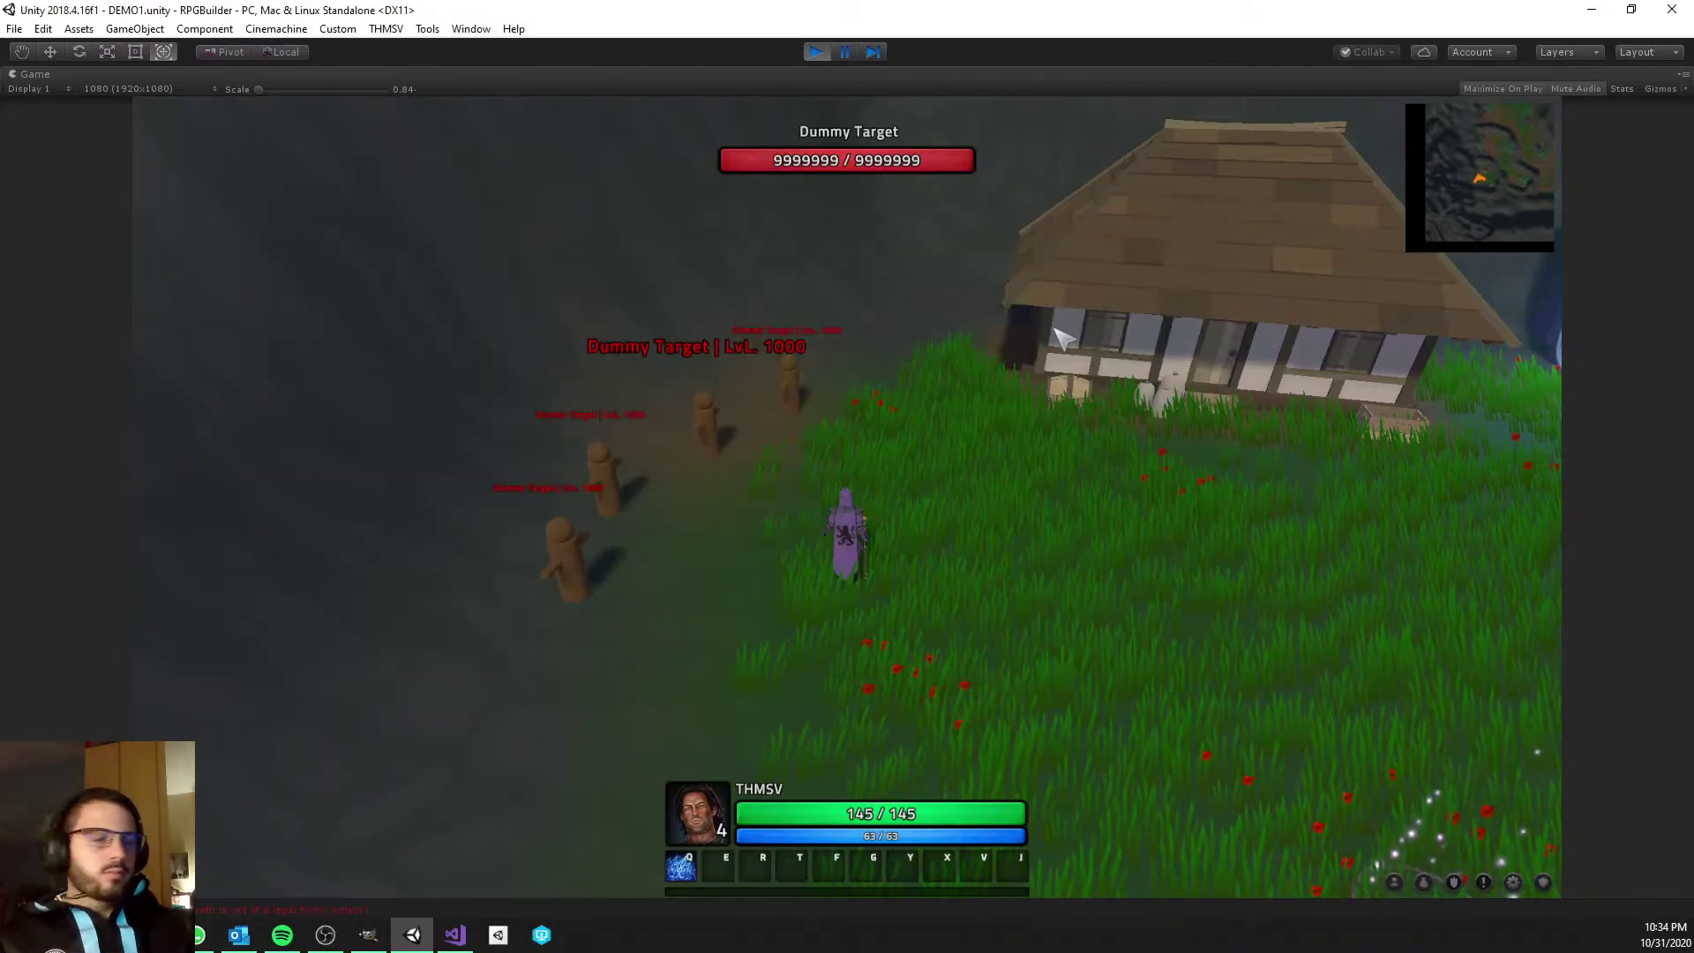
Test the saved ability by teleporting to the targeted dummy and running the character away from it.
key(q)
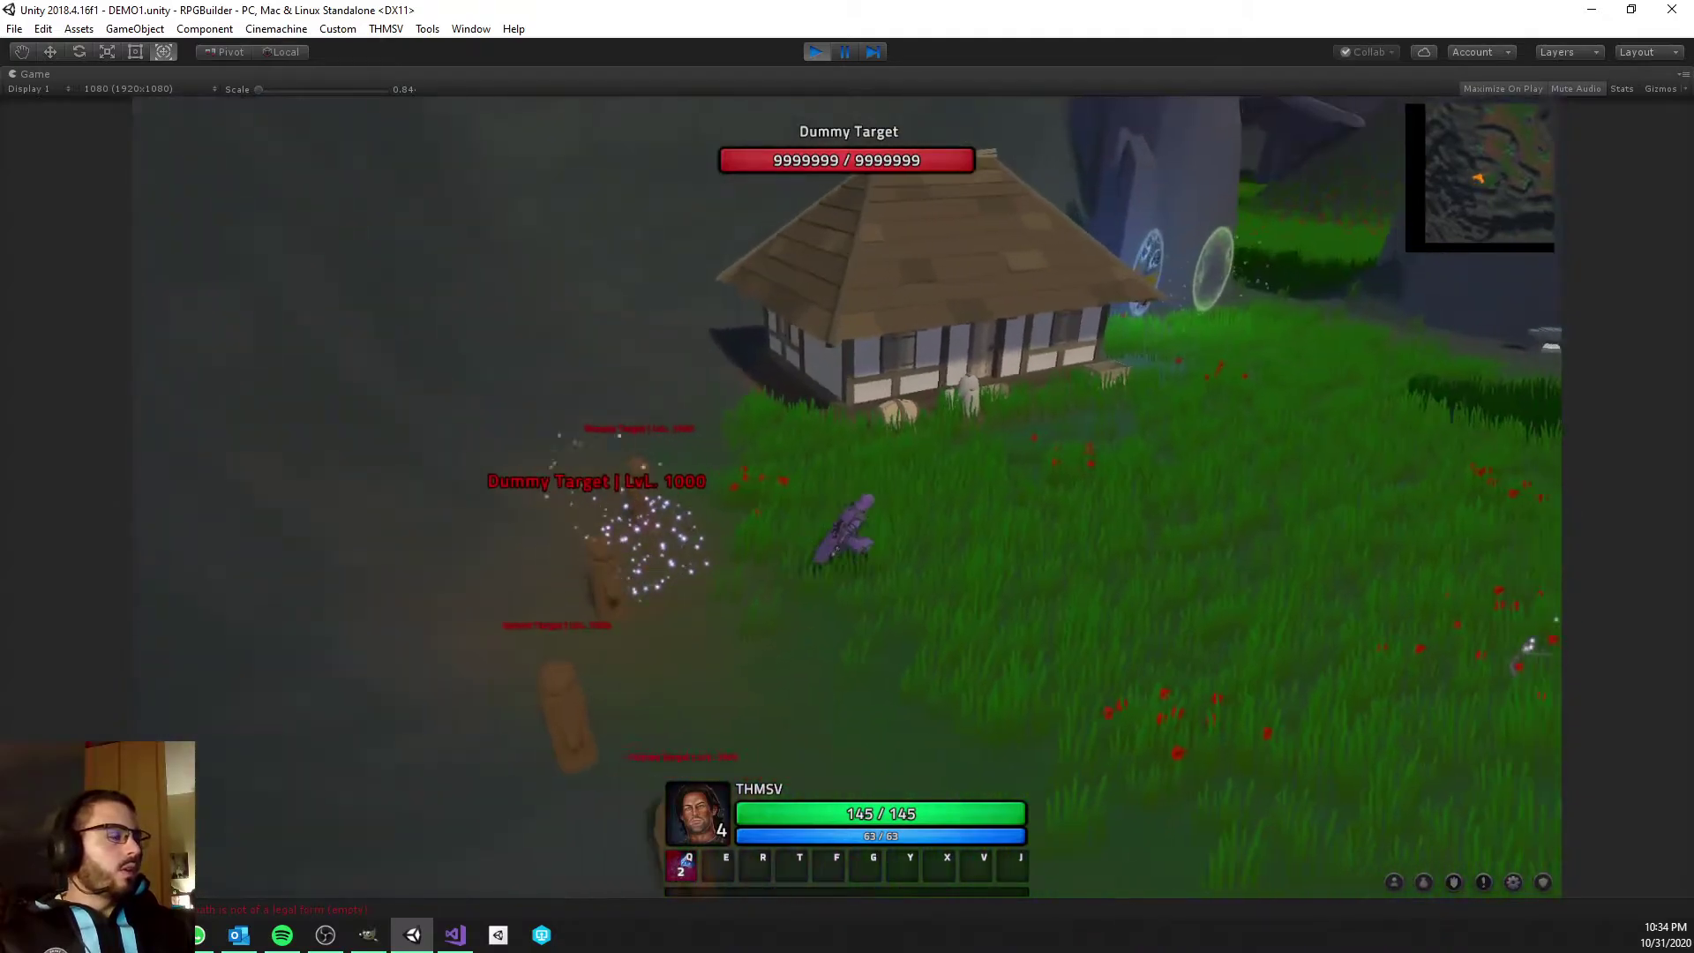
key(w)
right_drag(1115, 377, 1108, 378)
key(a)
right_drag(802, 367, 838, 367)
right_drag(658, 380, 674, 380)
key(s)
right_drag(496, 422, 699, 424)
Cast the teleport on the dummy once more, run off and clear the target.
key(q)
key(w)
key(Escape)
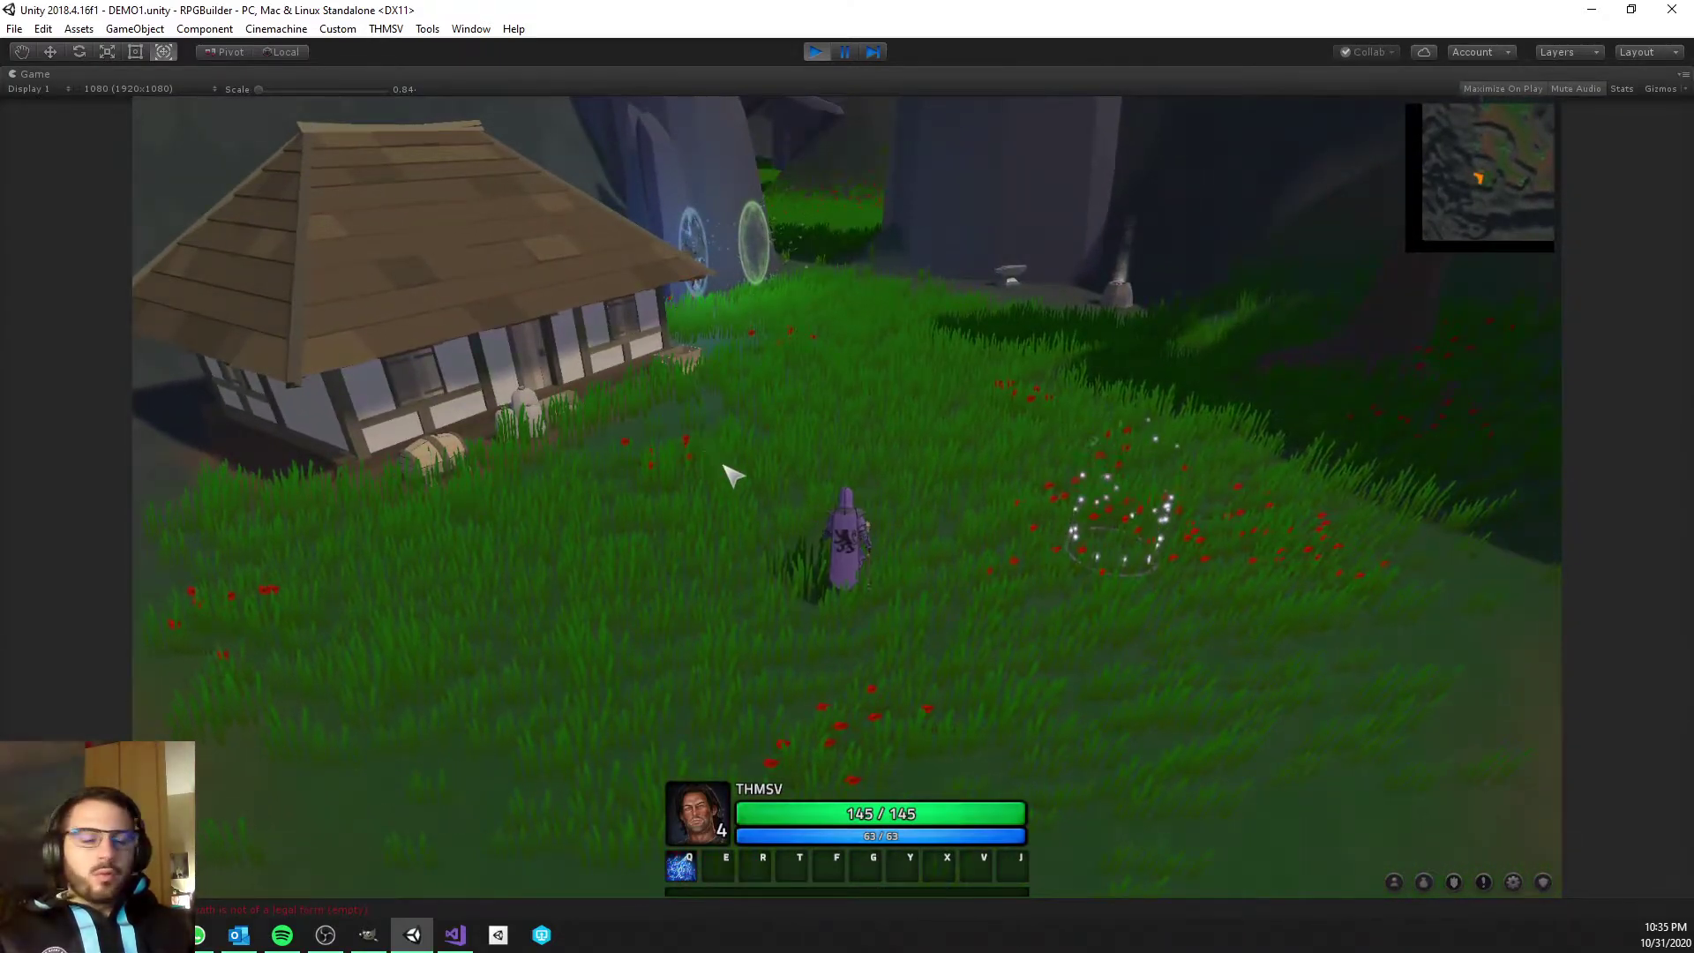
Run the character past the house to the two glowing portals by the cliff.
scroll(771, 461, down, 3)
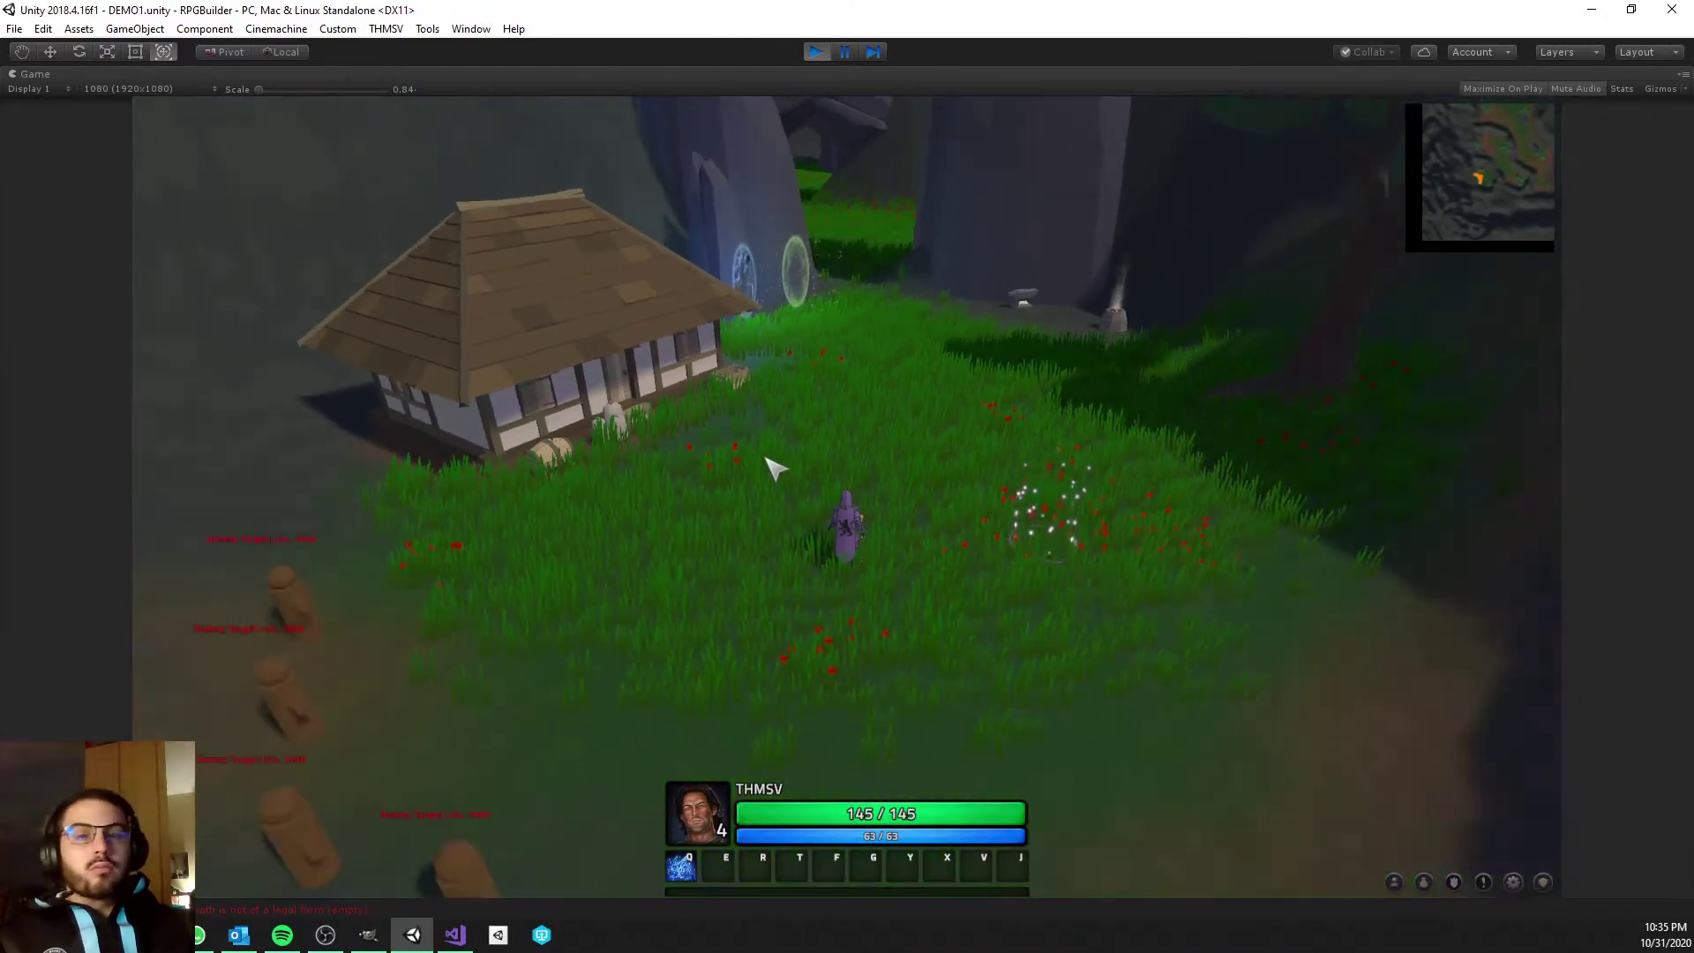
key(w)
key(d)
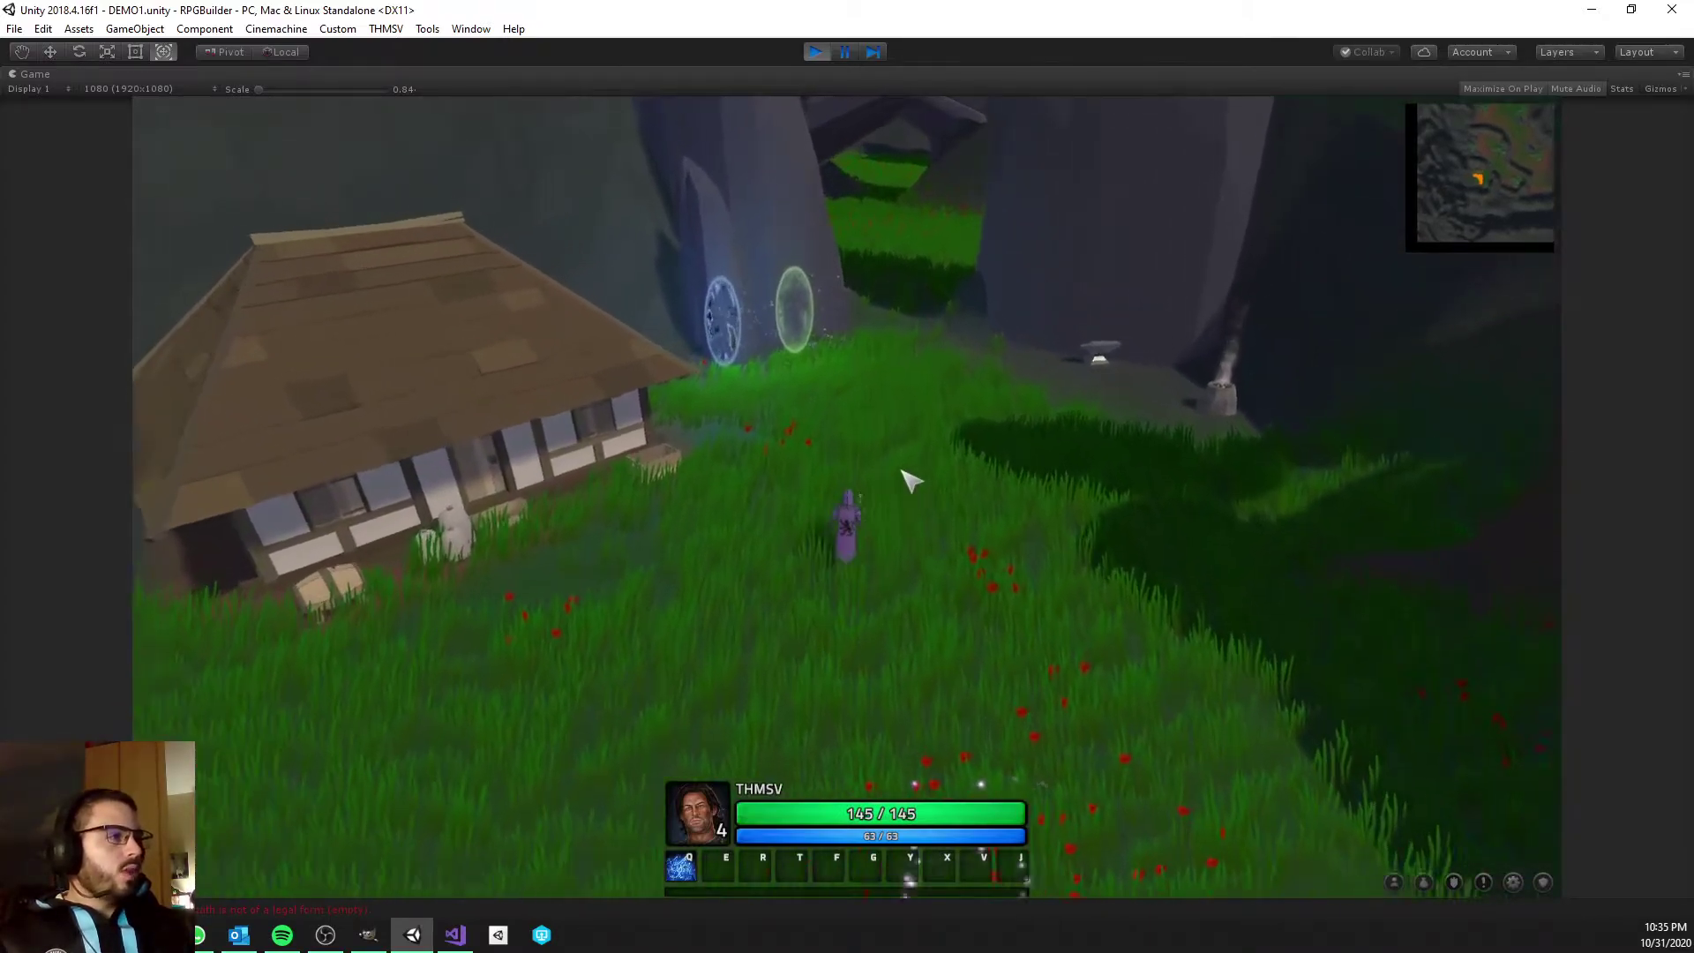
key(w)
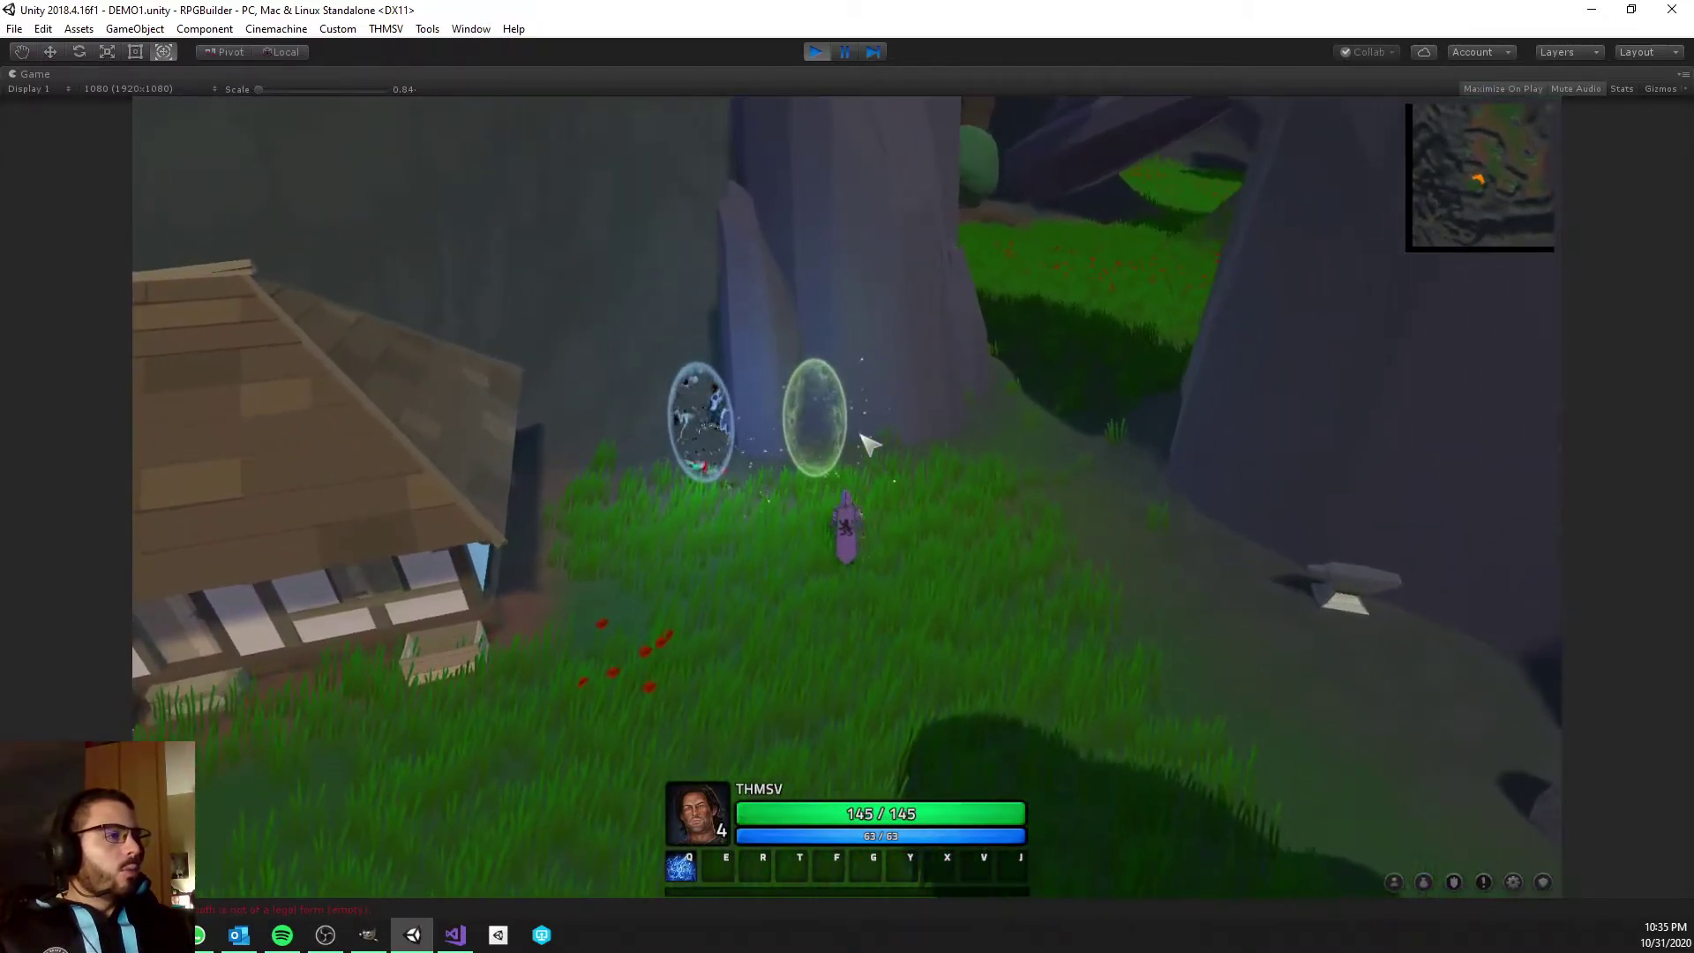
Position the character in front of the green portal and interact with it to teleport to the training dummies.
key(w)
key(s)
right_drag(840, 440, 807, 440)
right_drag(909, 452, 901, 451)
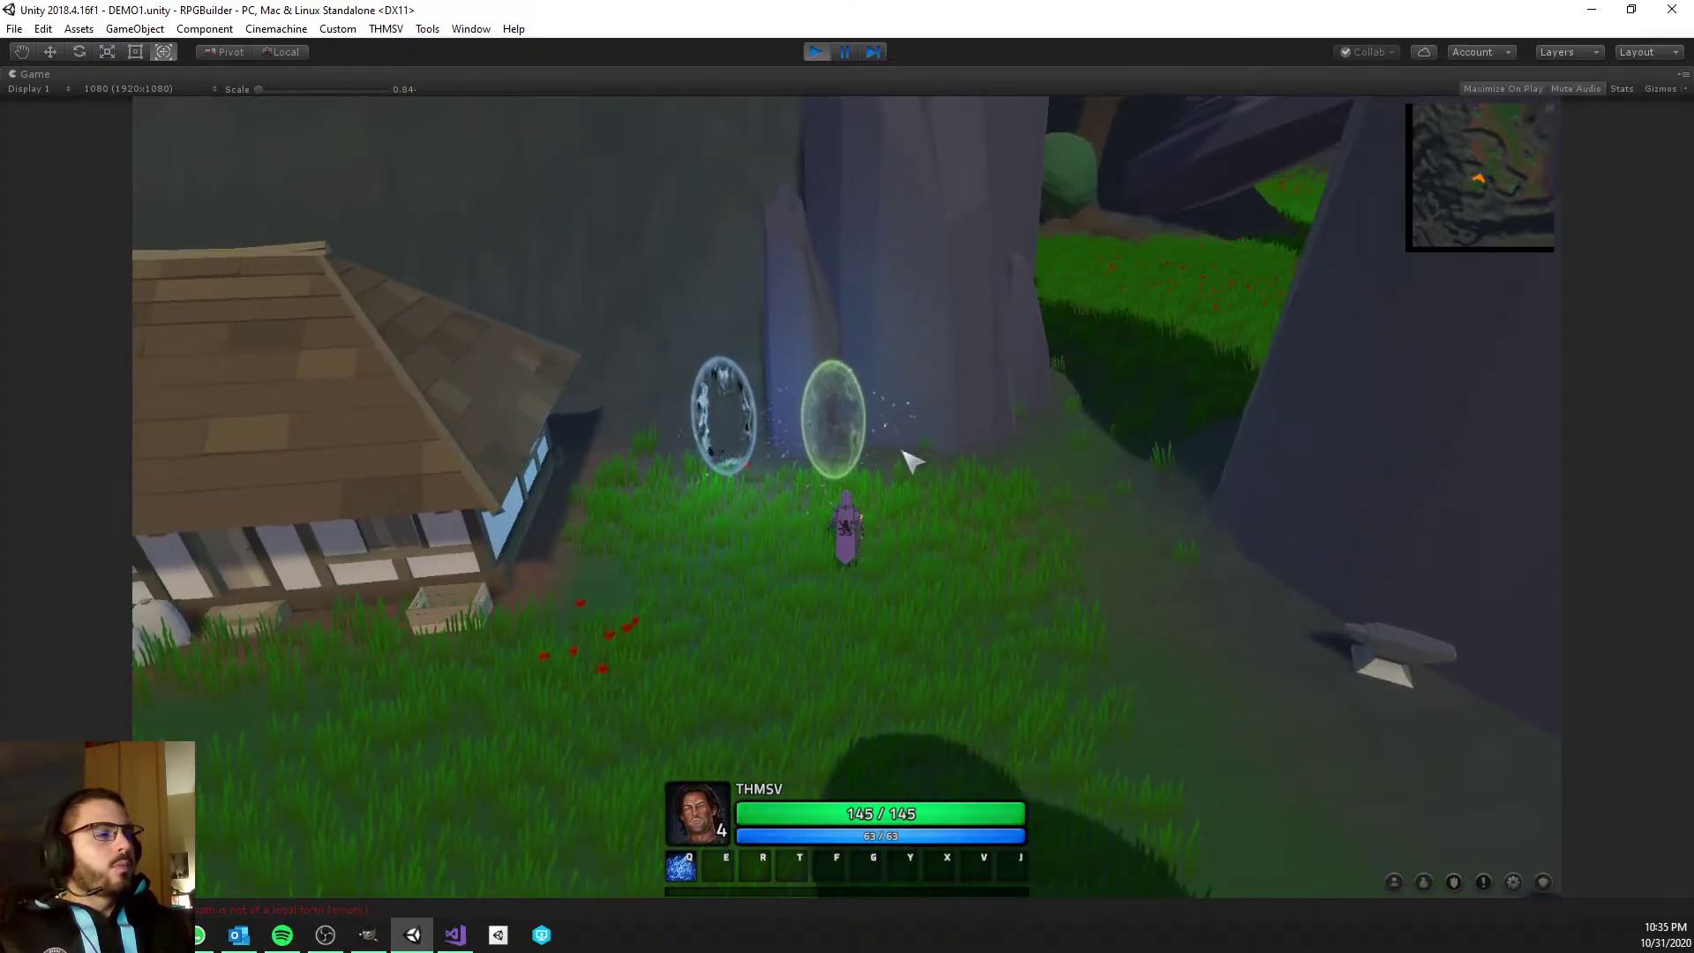
key(w)
click(953, 478)
click(871, 452)
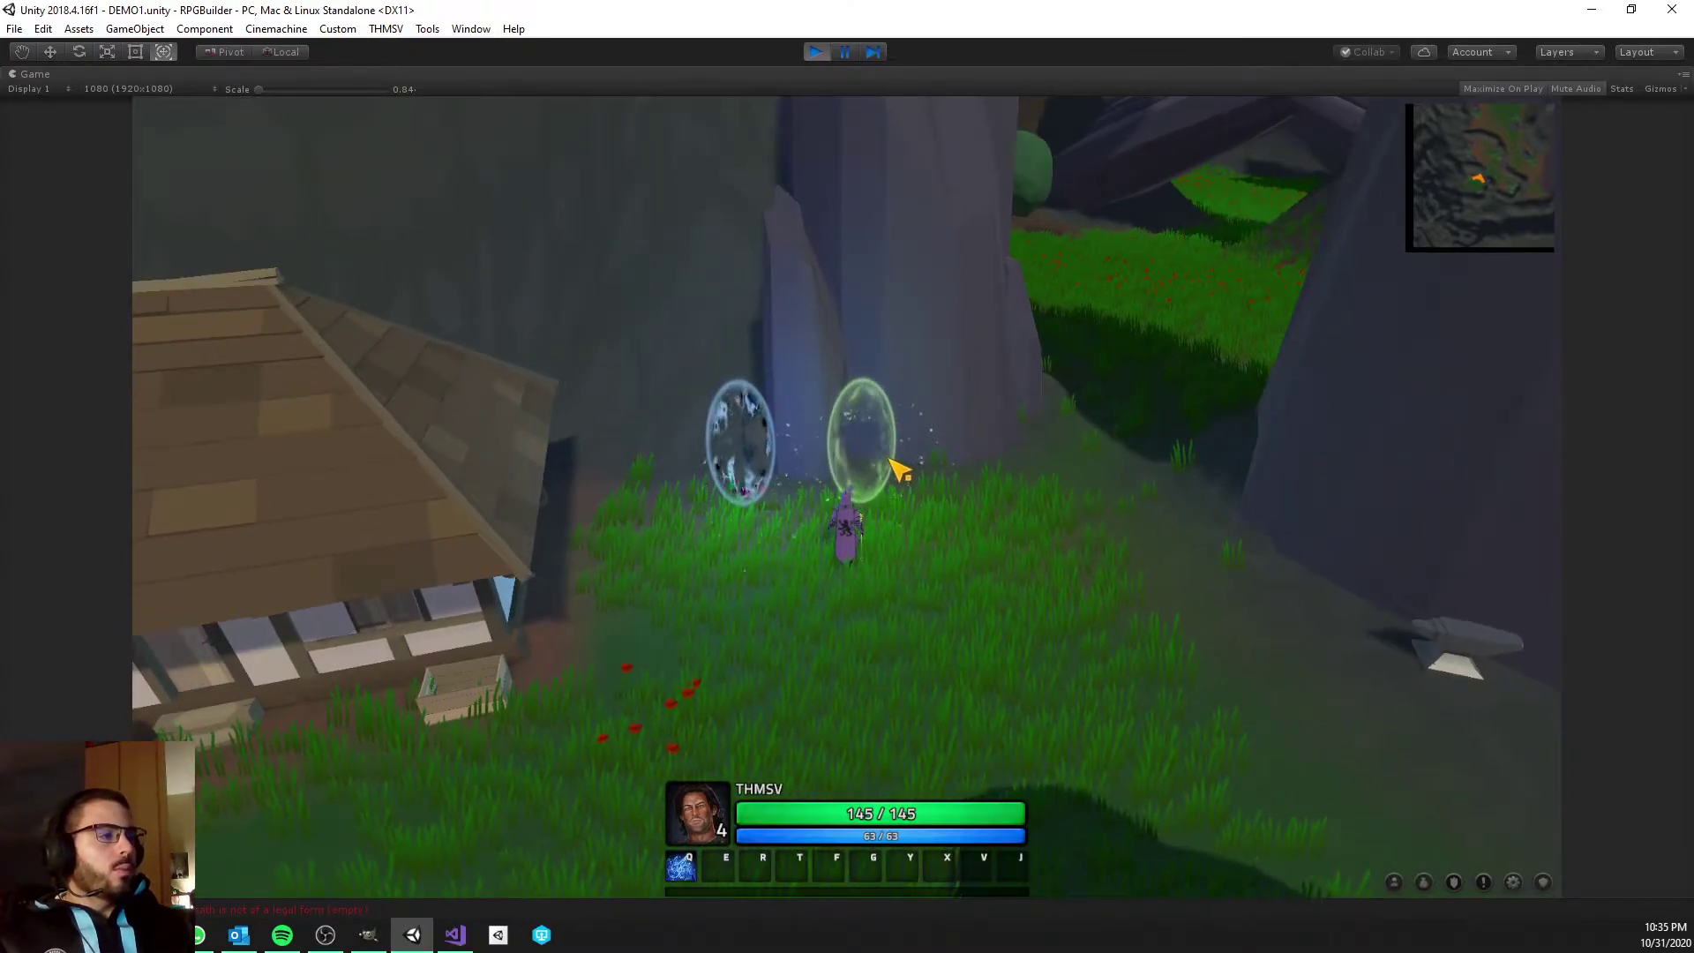
right_click(890, 464)
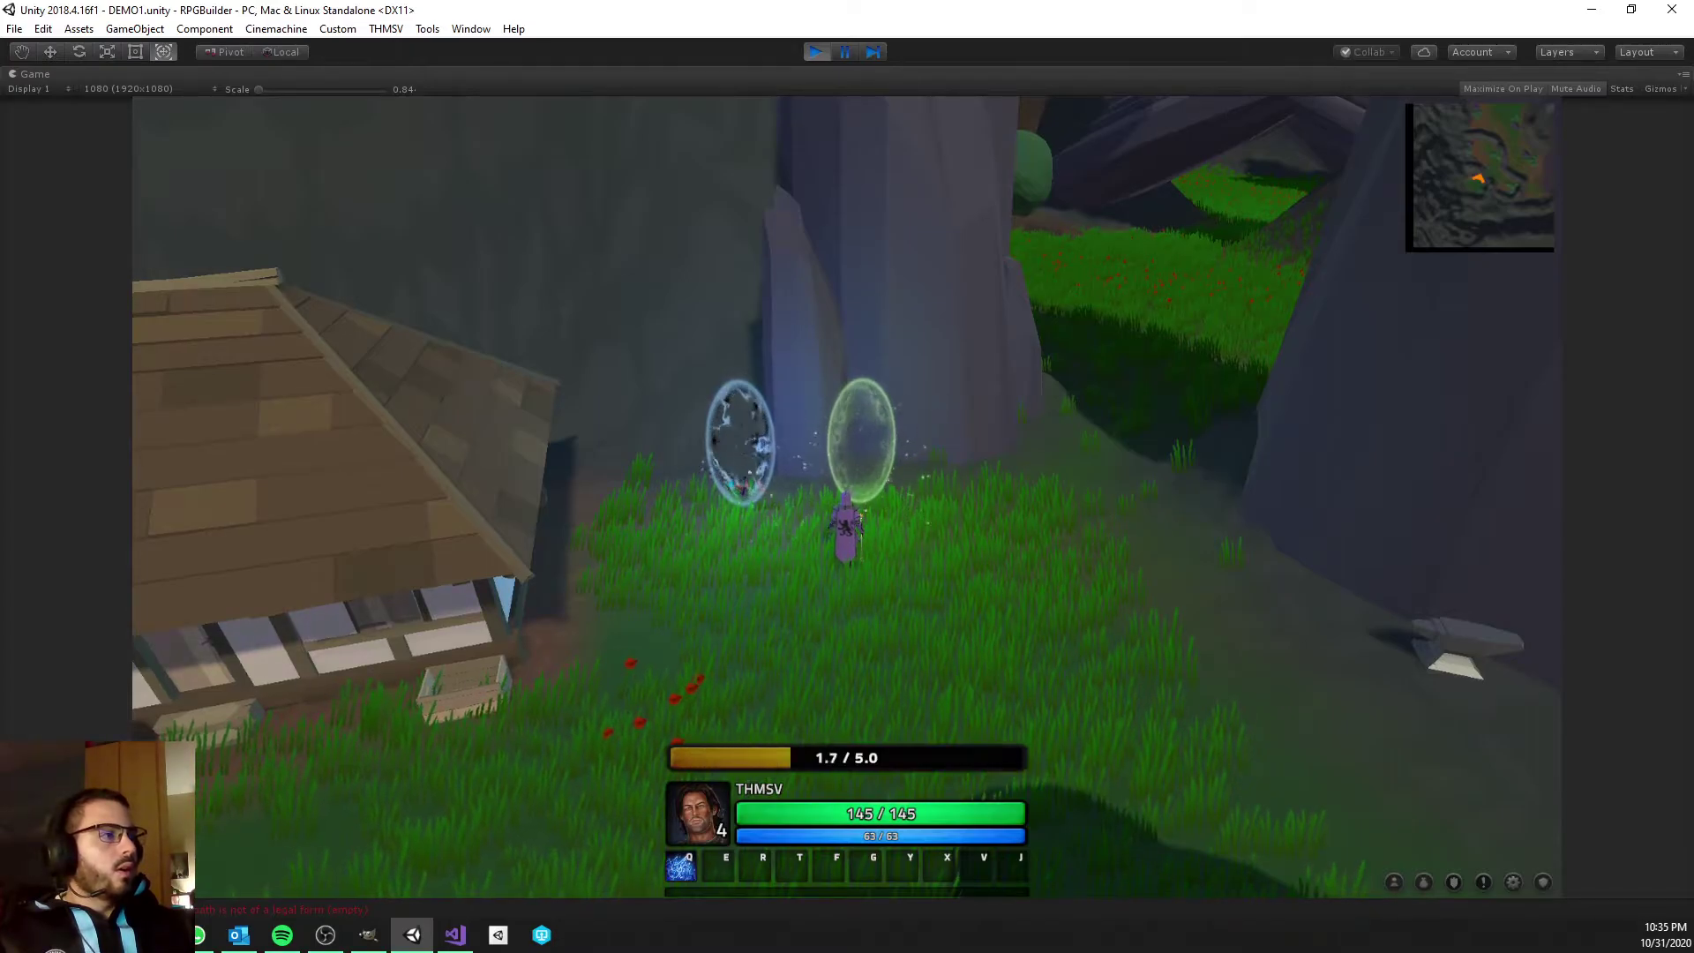
right_drag(903, 438, 903, 401)
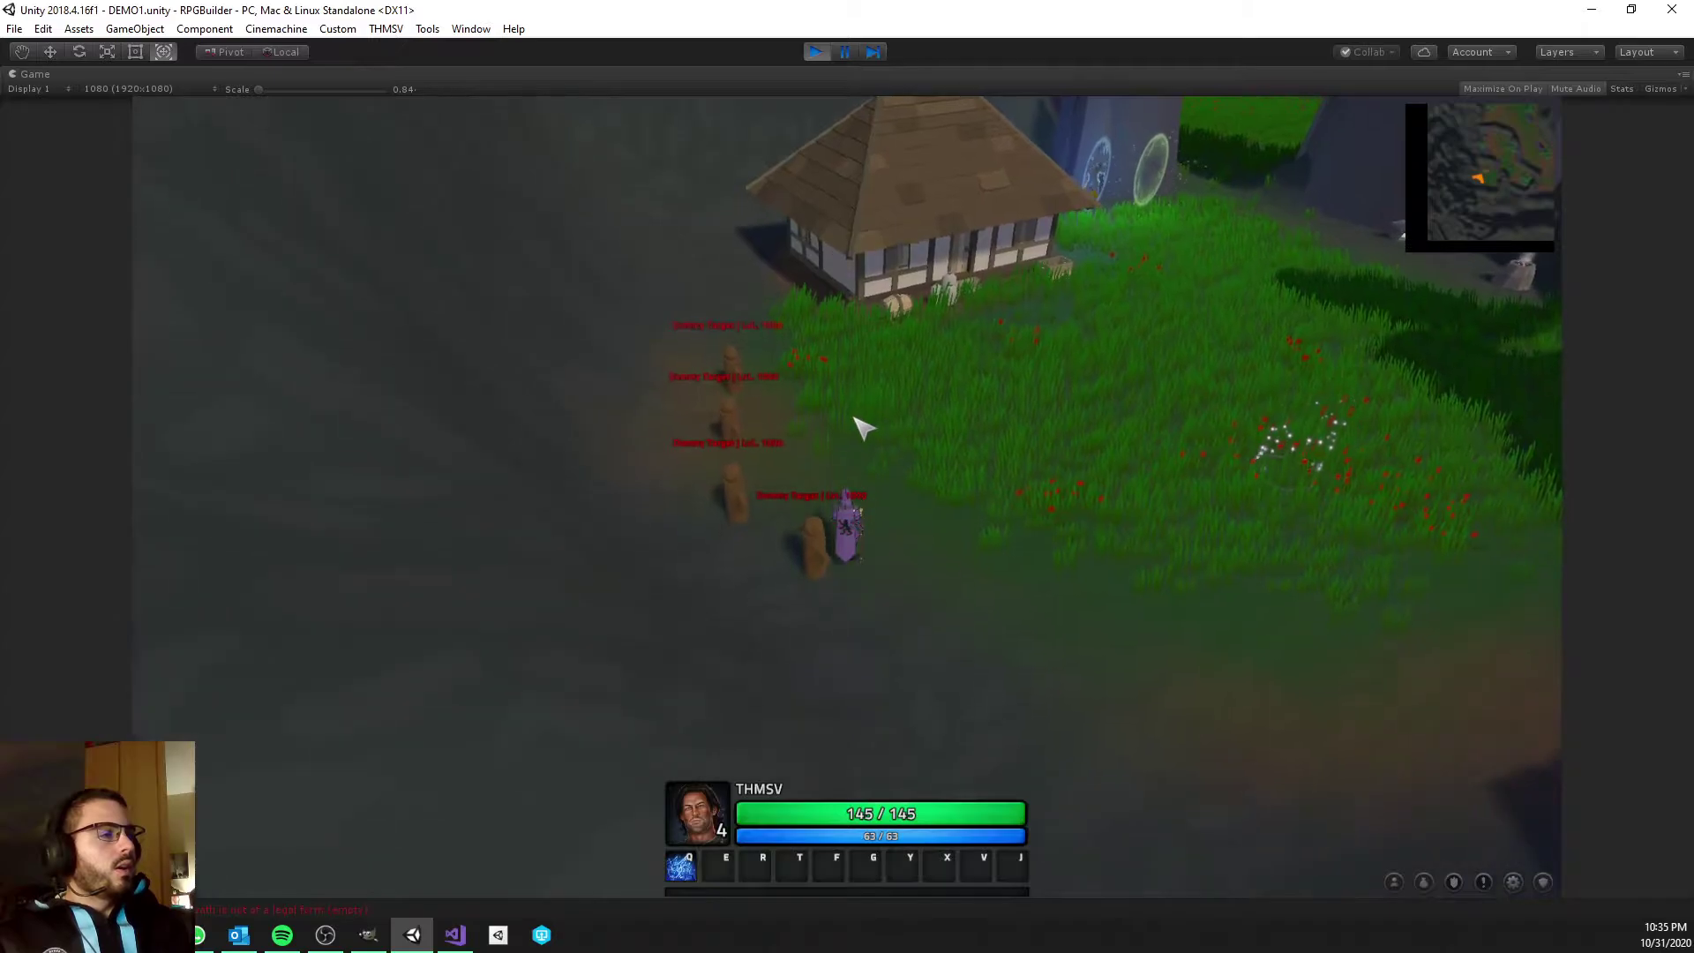
Run the character from the dummies back onto the grass beside the house.
right_drag(851, 417, 791, 443)
key(w)
key(w)
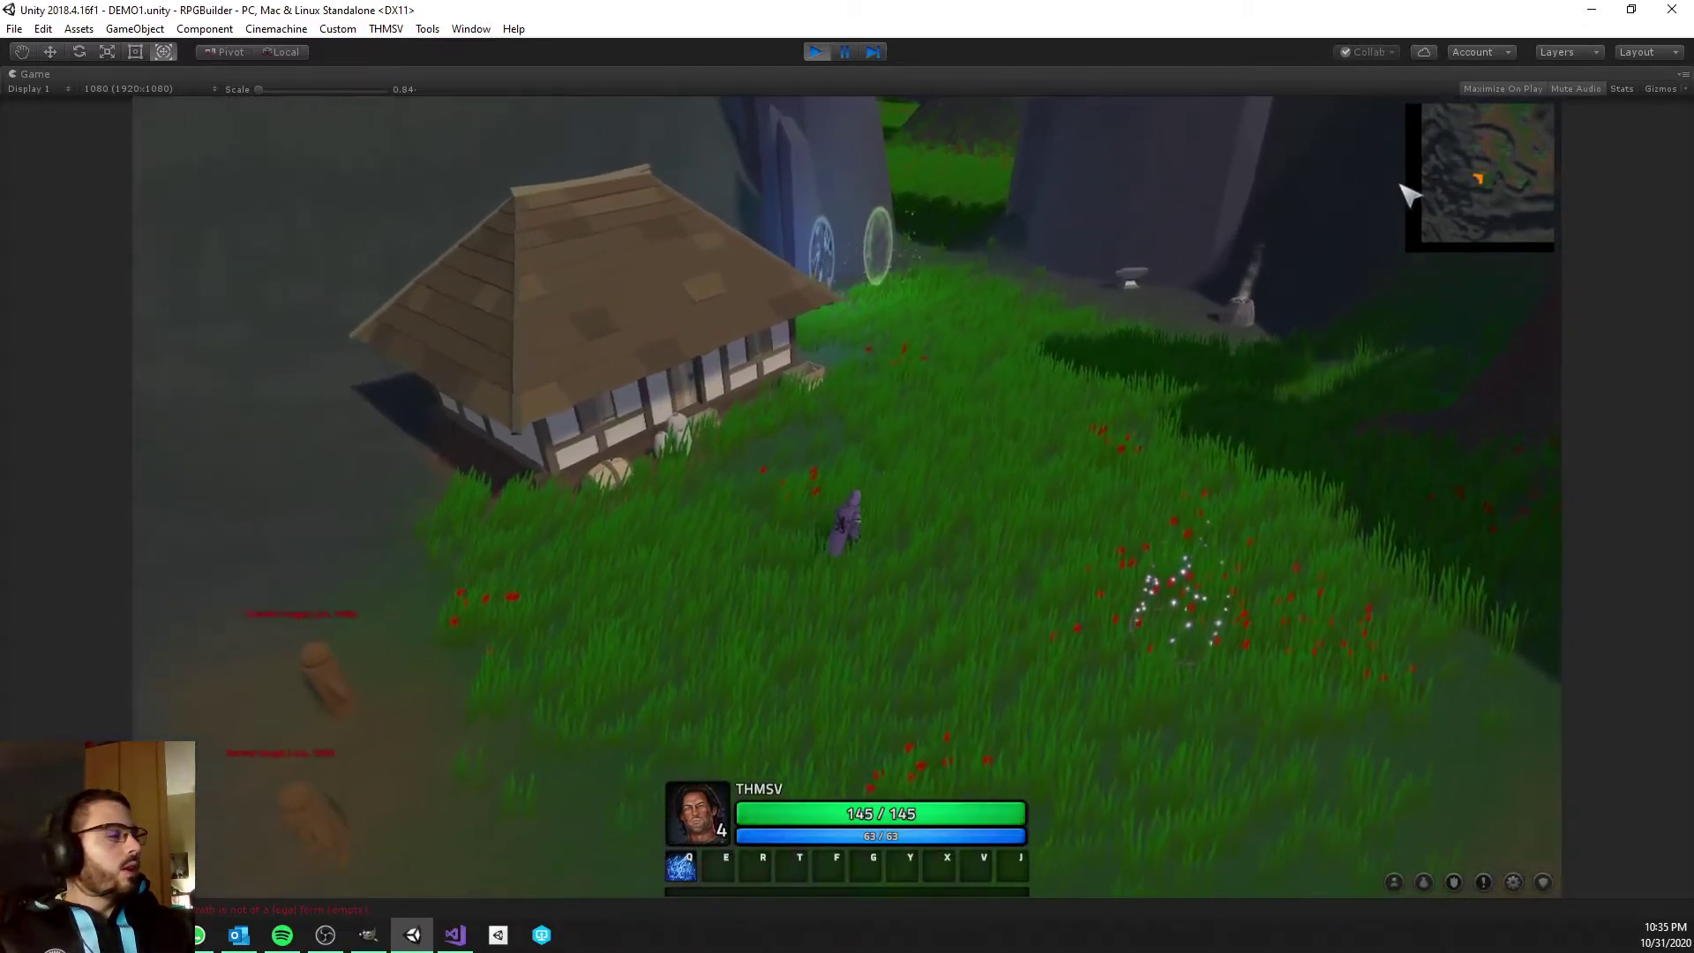
Leave the maximized Game view and select the green portal's TeleportToDummy object in the scene.
double_click(849, 51)
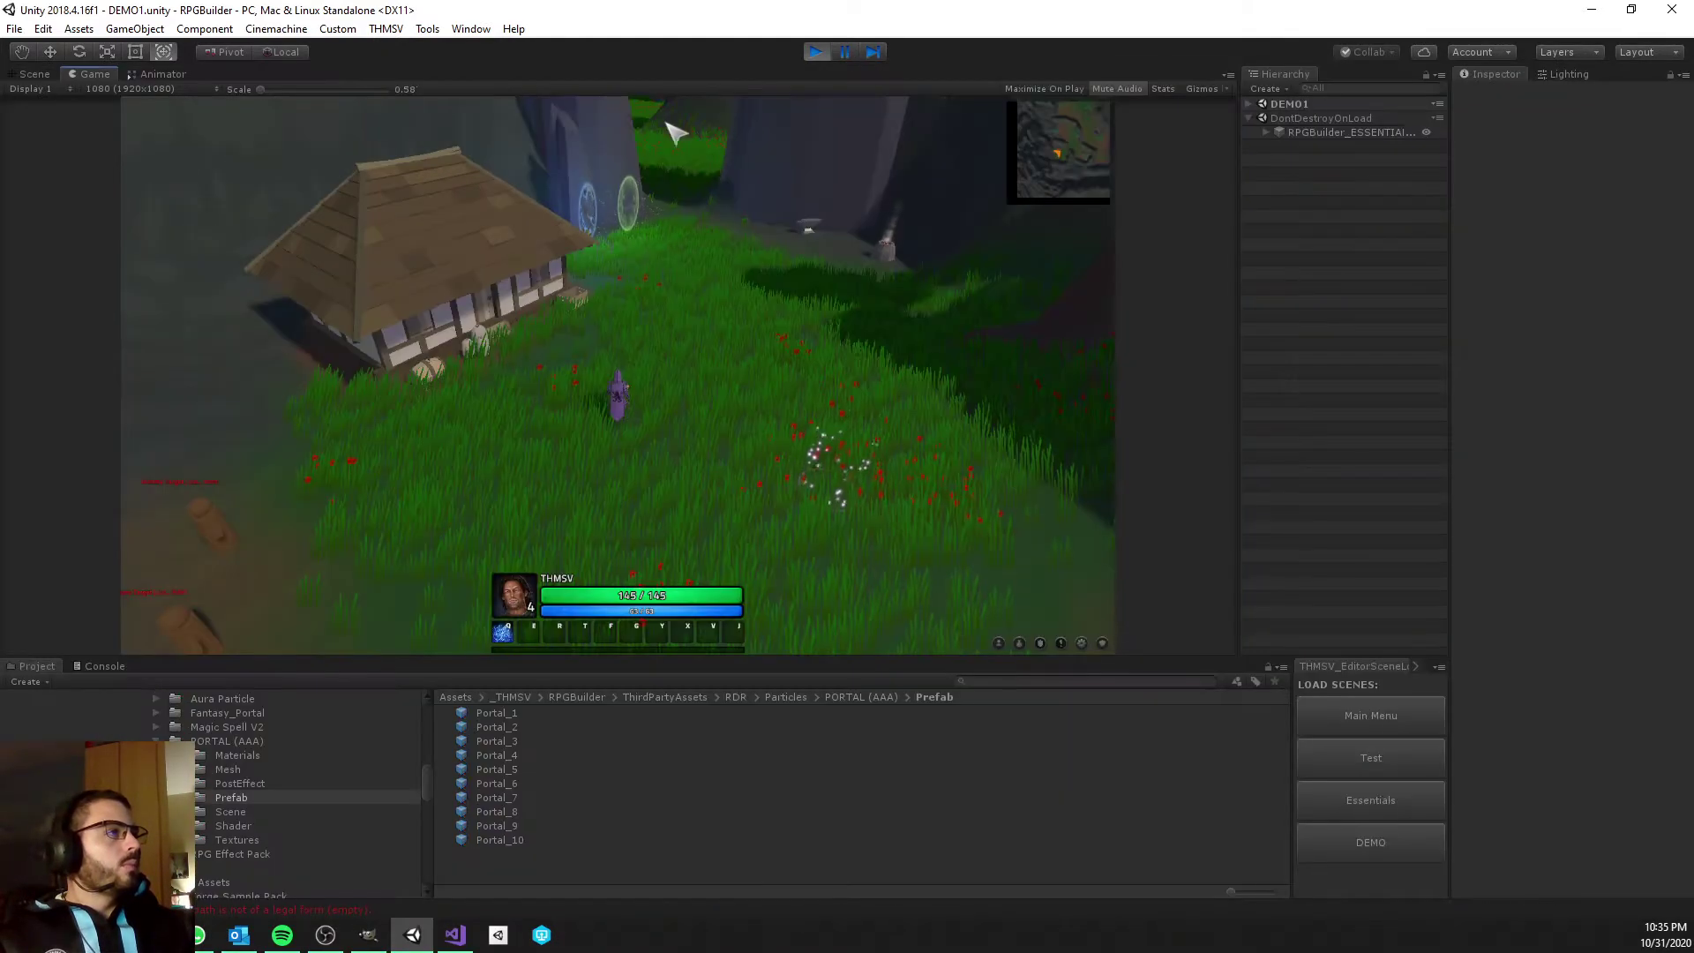
click(48, 73)
click(710, 361)
scroll(774, 362, up, 5)
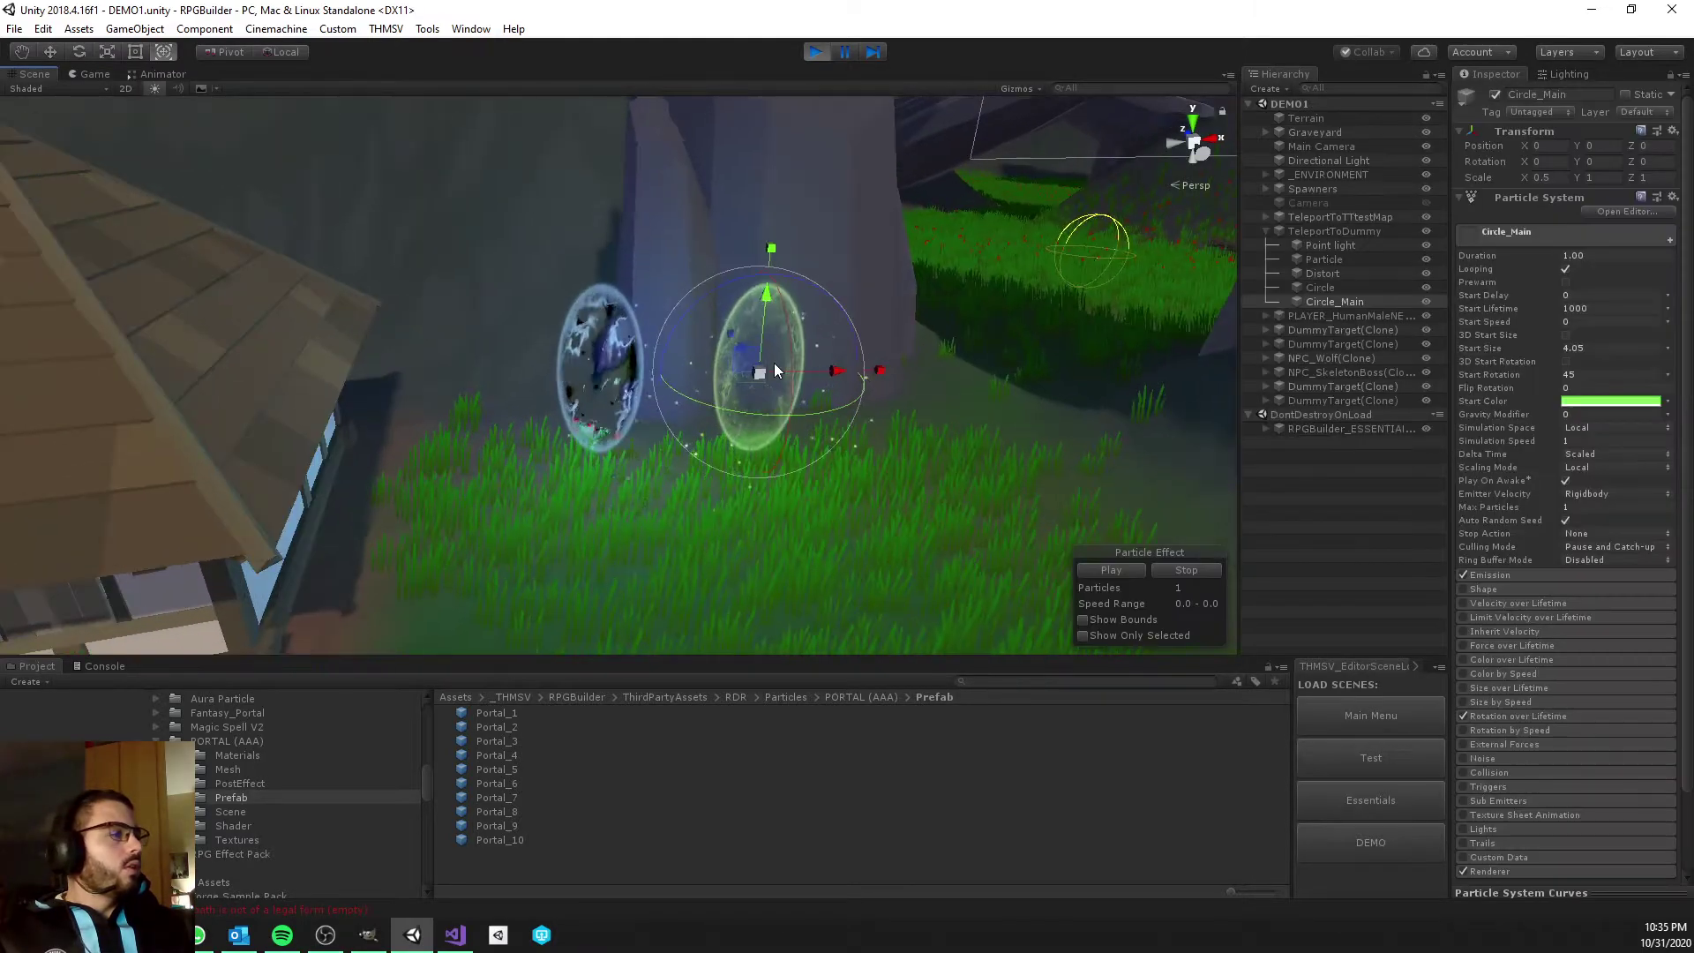
click(1322, 233)
click(1266, 231)
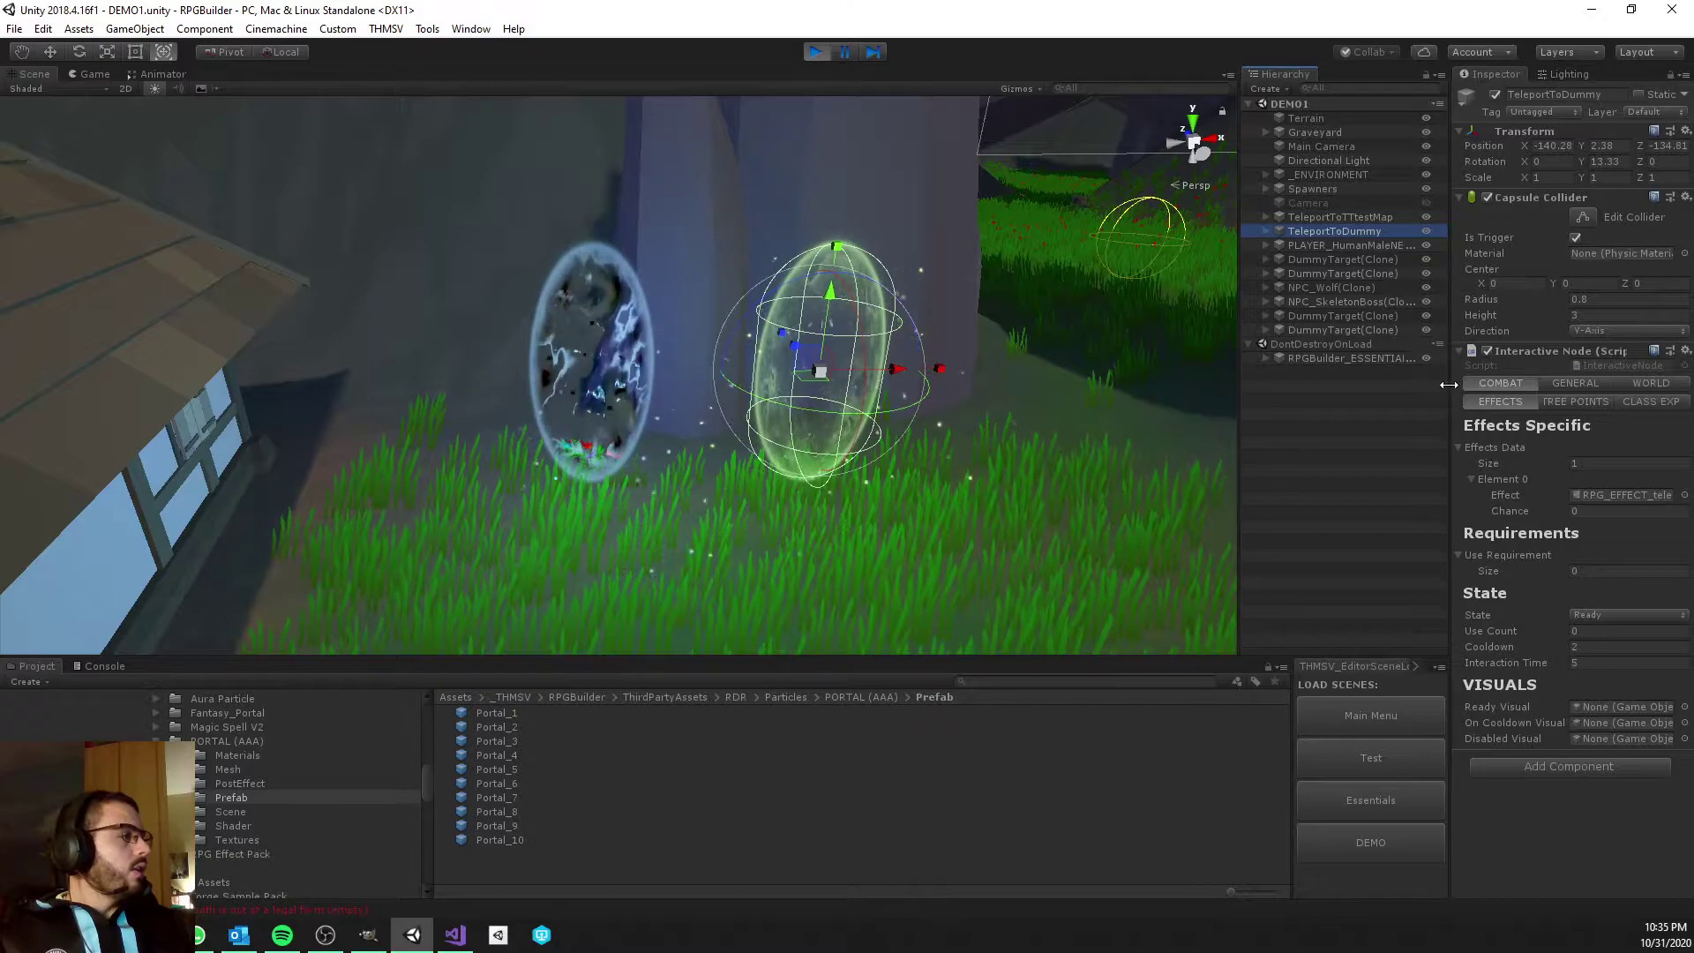
Widen the Inspector to examine TeleportToDummy's Interactive Node effect and state settings, restore its width and deselect the object.
drag(1449, 383, 1384, 379)
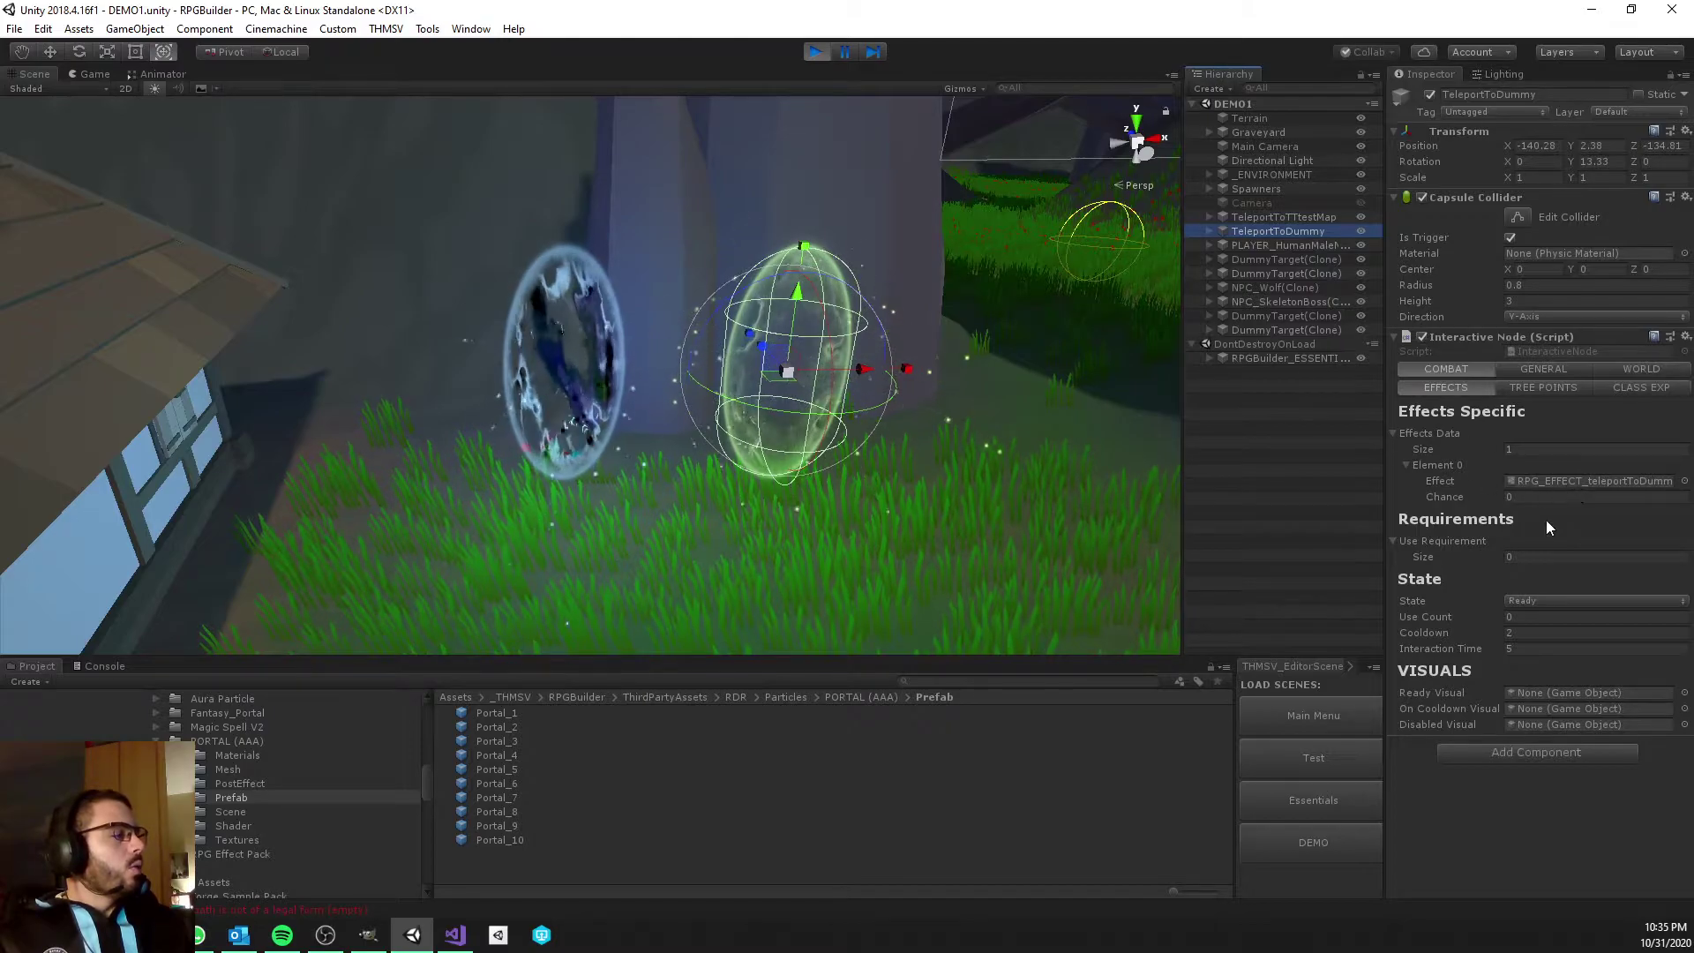
drag(1386, 439, 1449, 443)
click(1406, 445)
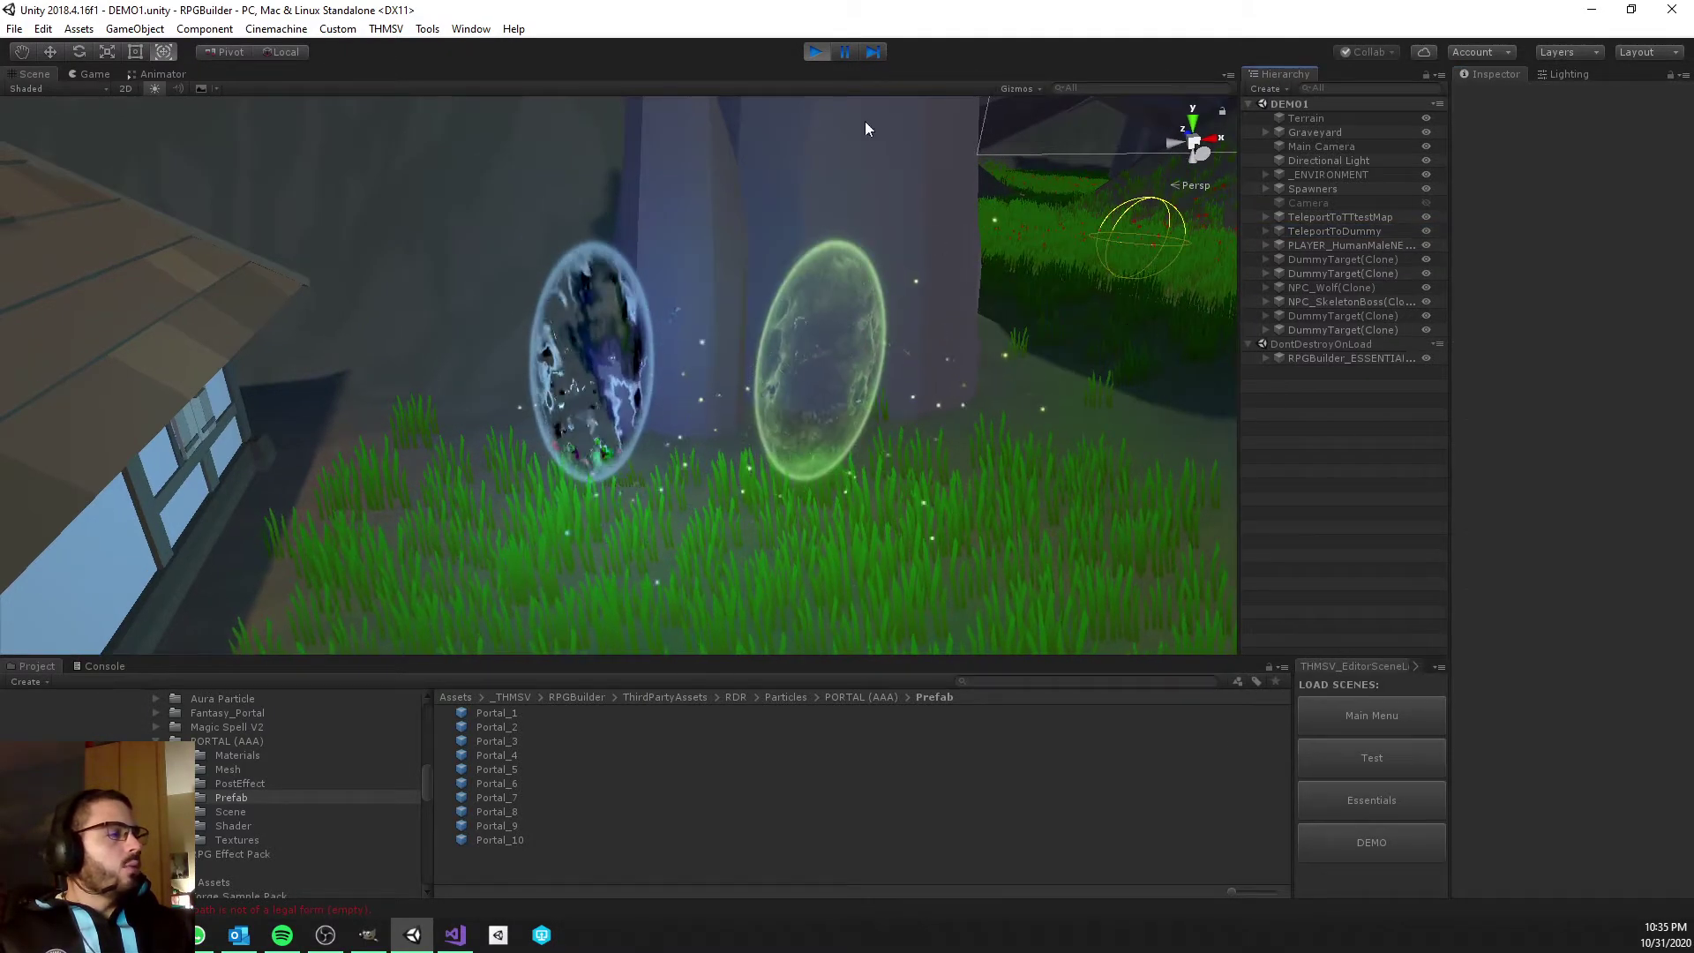
Return to the maximized Game view and open the RPG Builder.
click(92, 74)
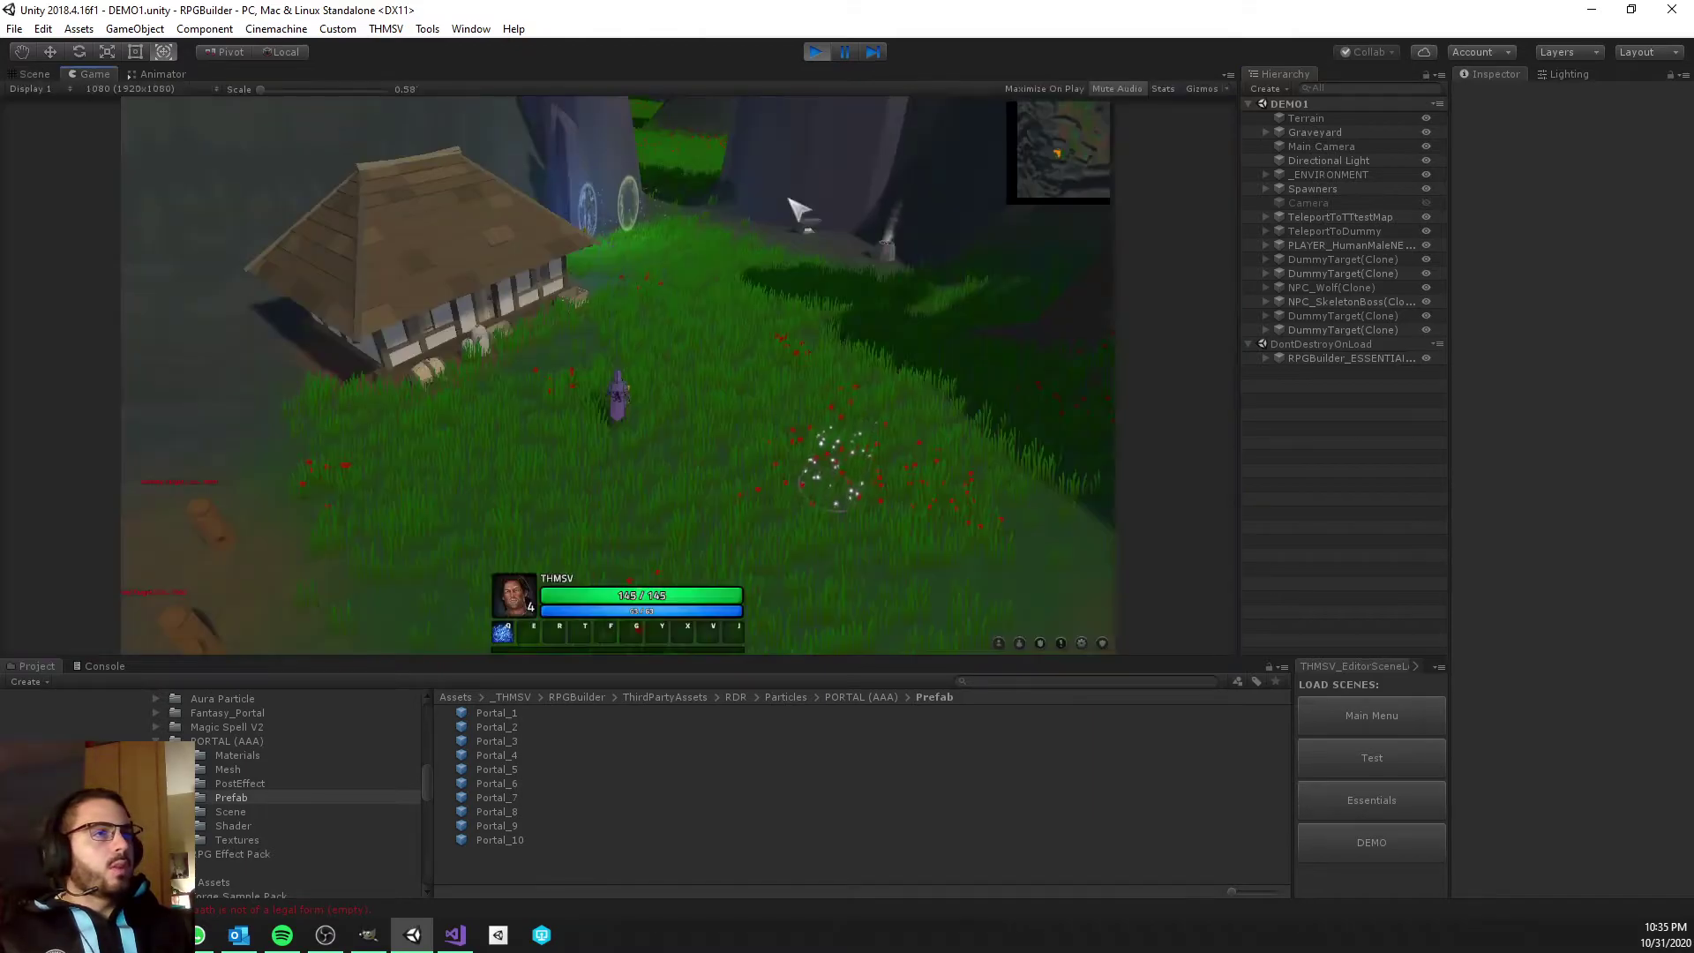
click(851, 60)
click(386, 29)
click(422, 51)
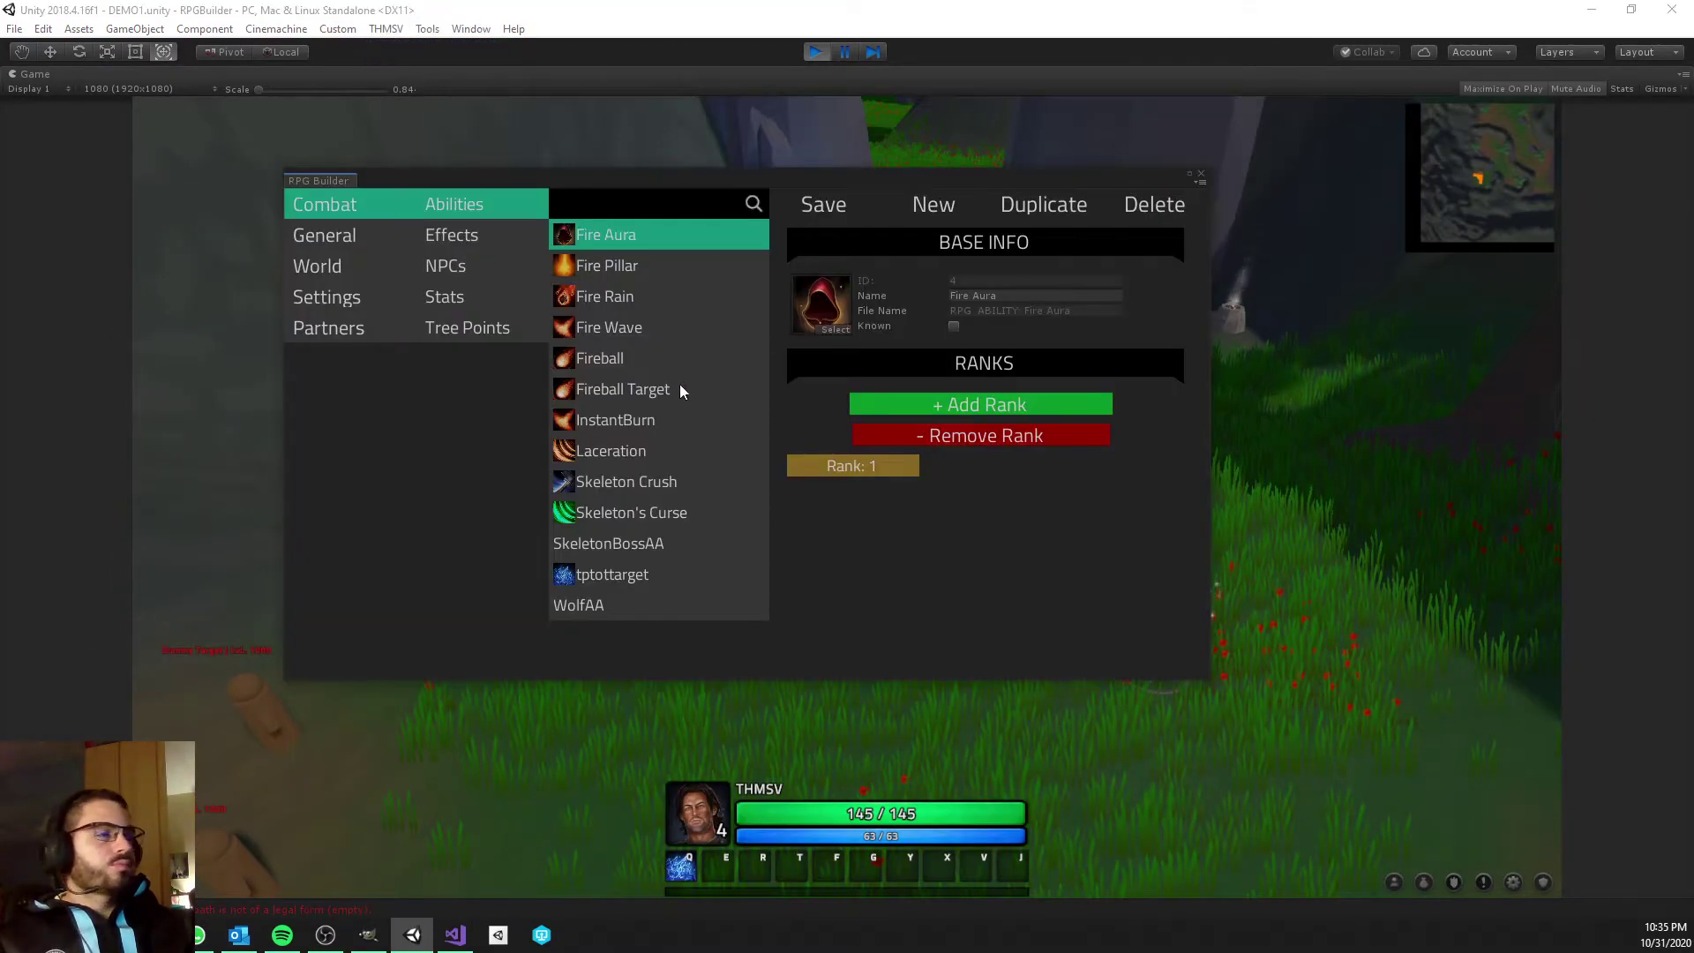
Open the teleportToDummy effect from the Combat effects.
click(413, 233)
click(452, 240)
click(390, 208)
click(468, 234)
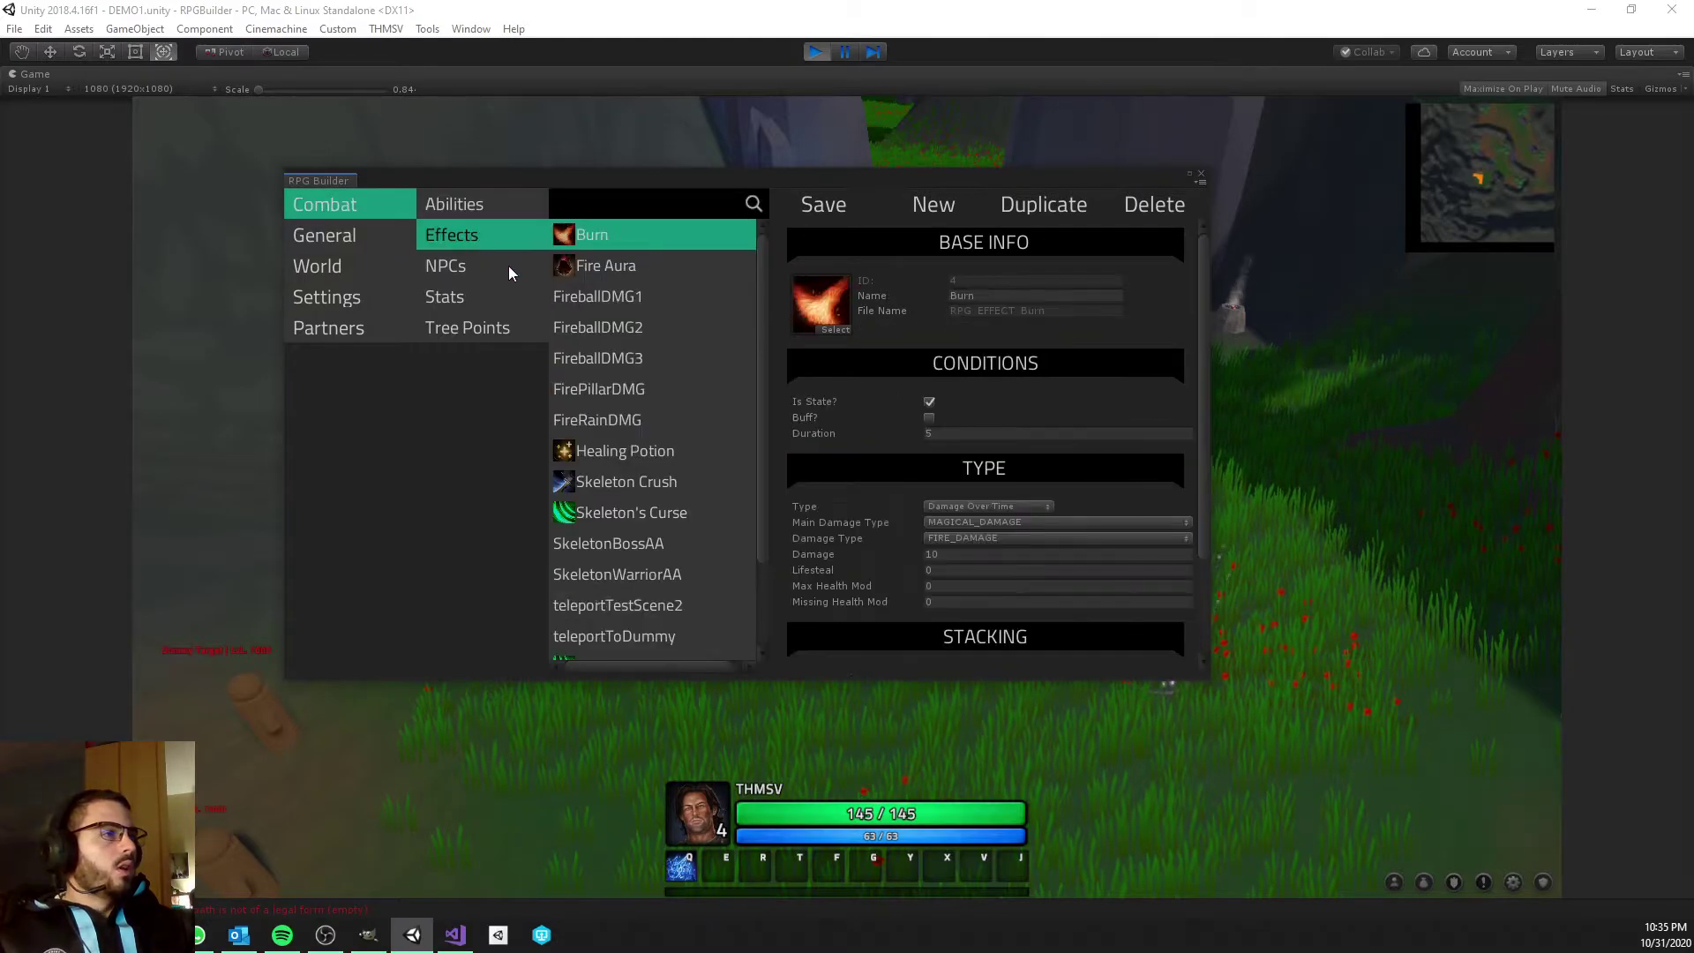
scroll(664, 518, down, 3)
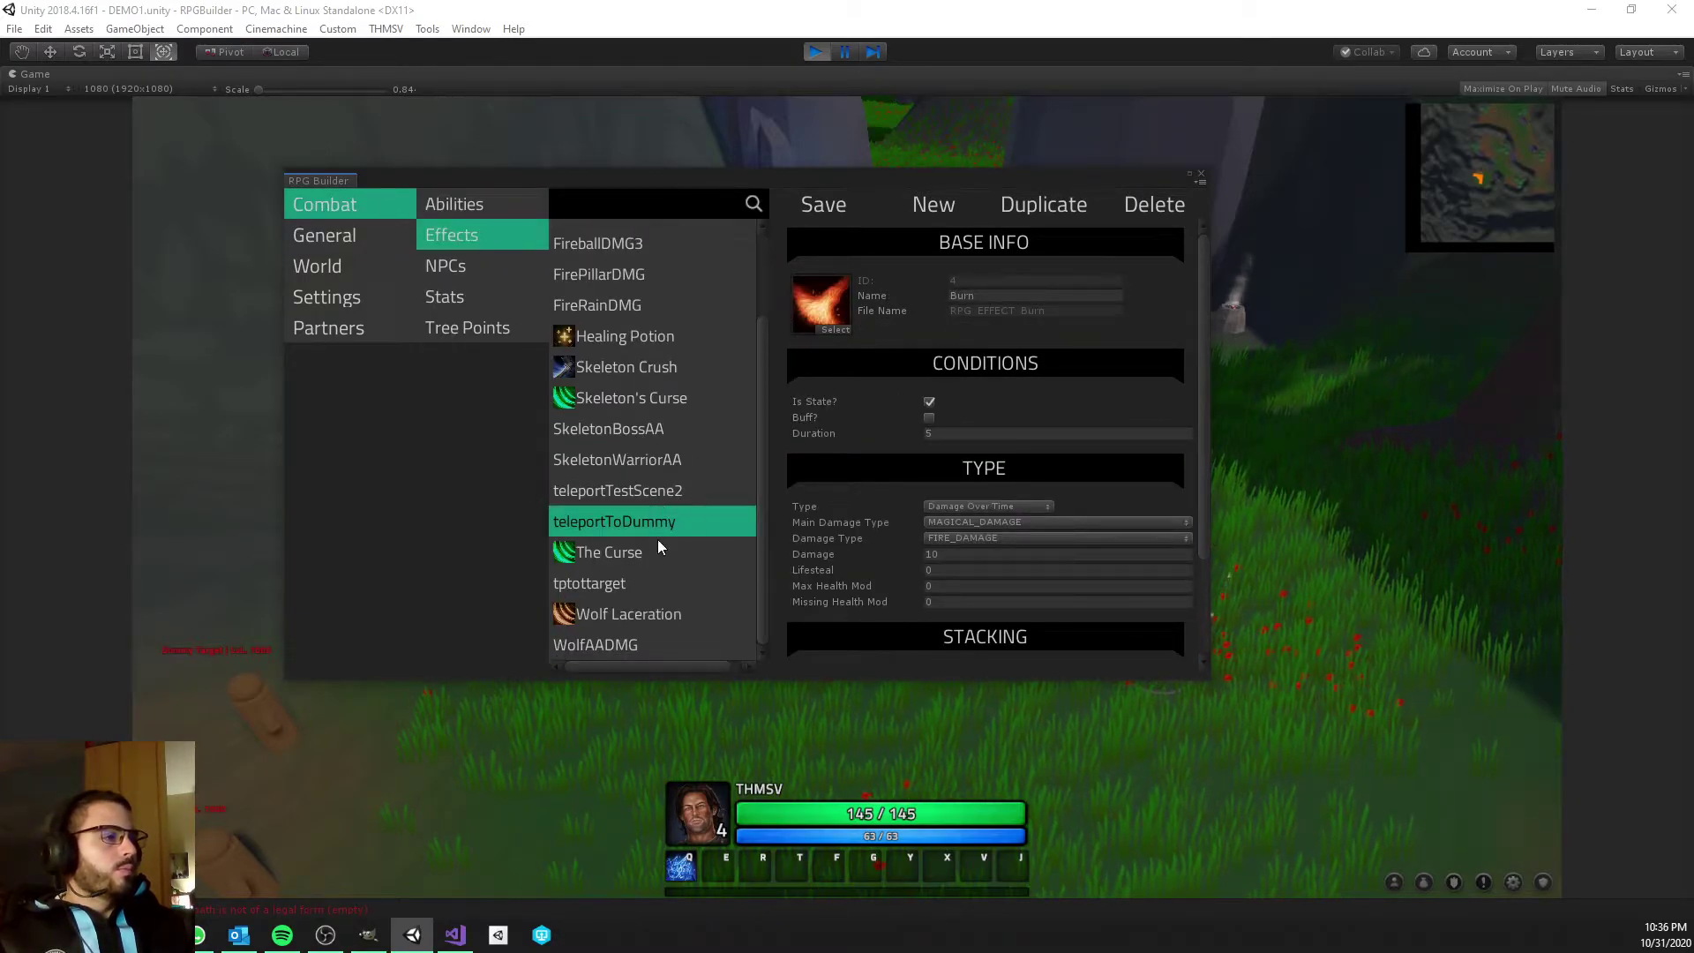
click(641, 520)
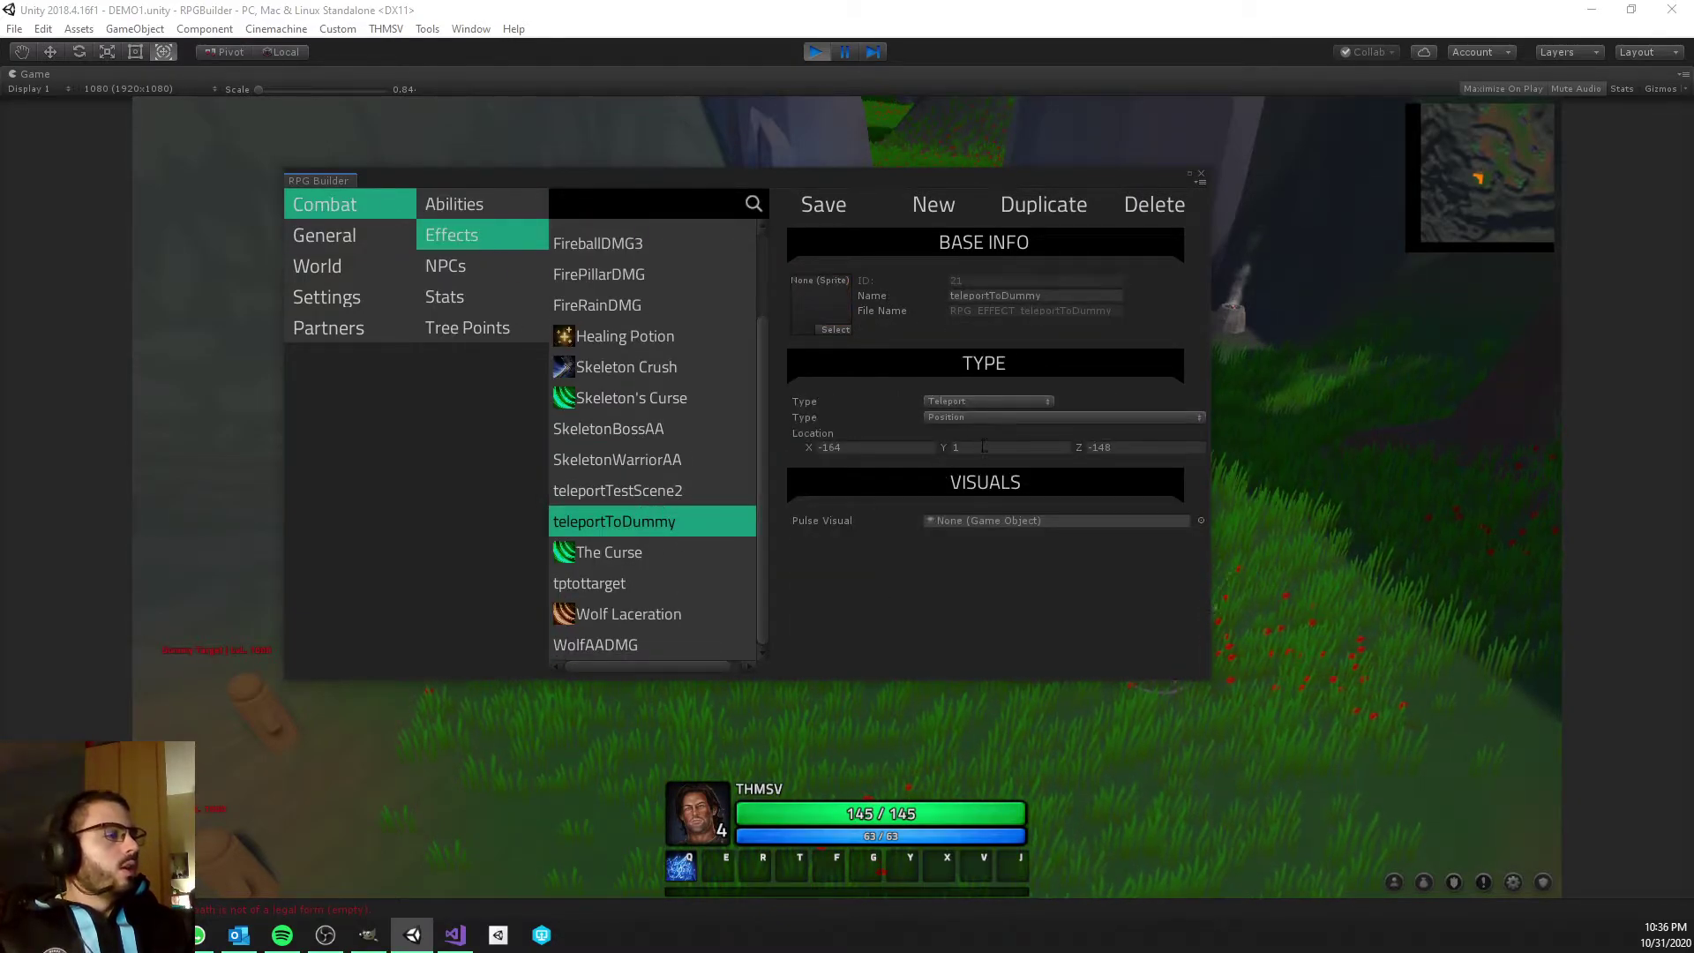
Review teleportToDummy's Position teleport type and its X, Y and Z location, and close the RPG Builder.
click(962, 418)
click(992, 459)
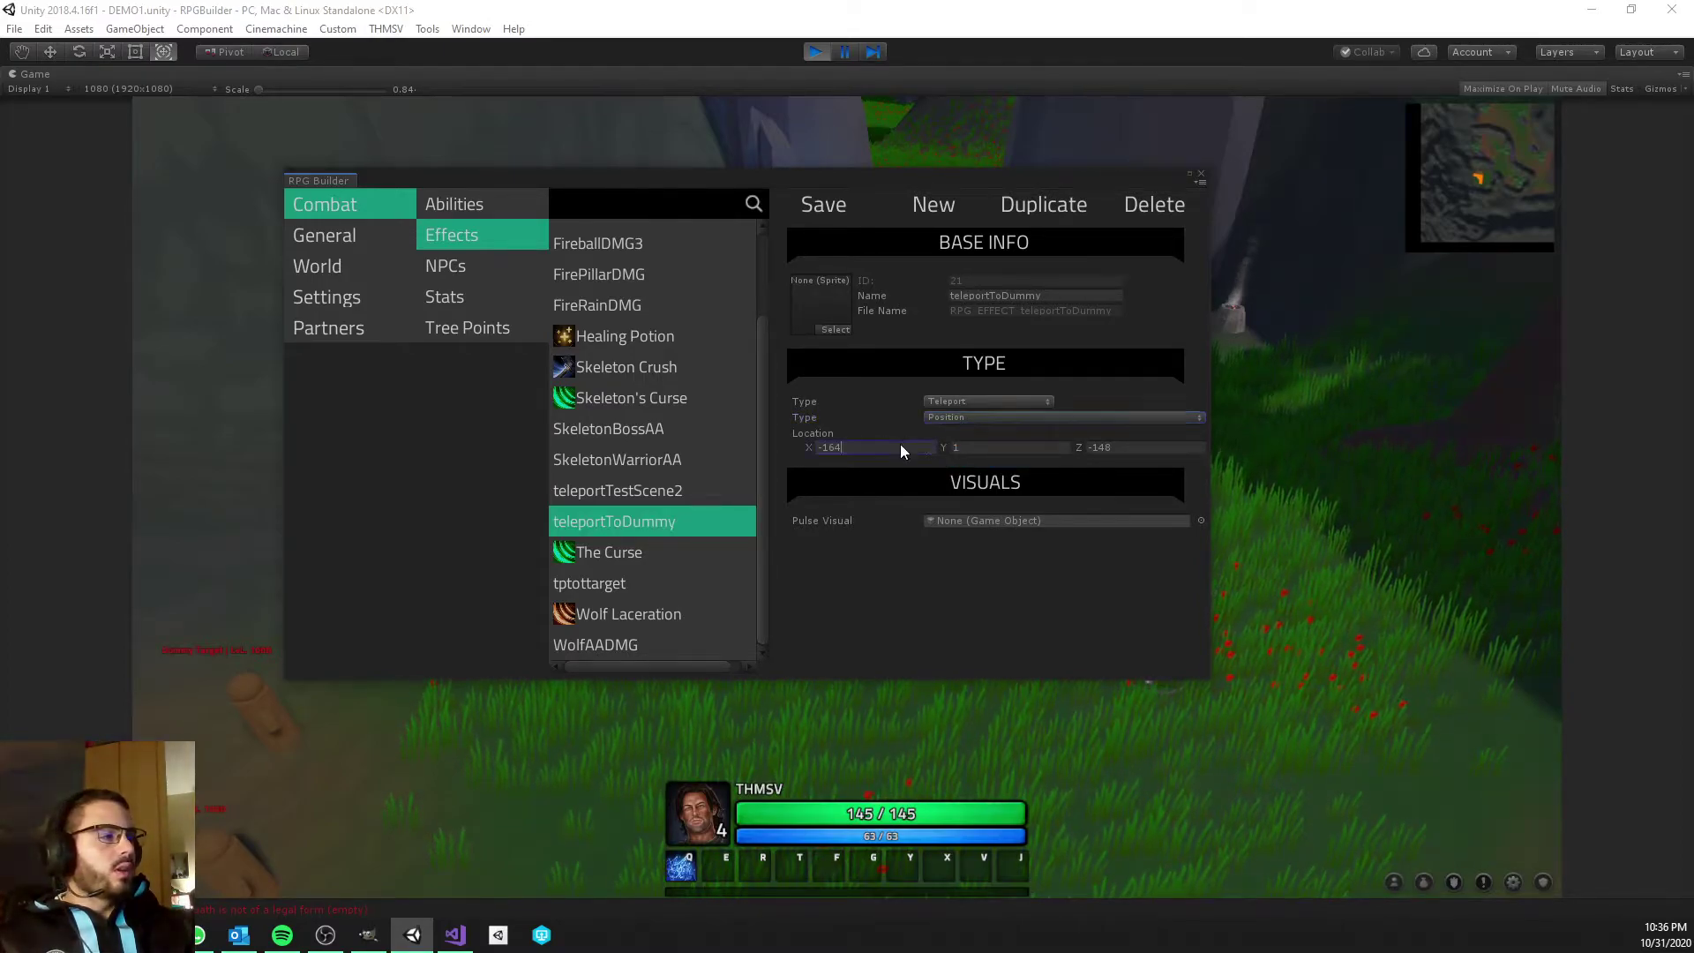
right_click(974, 447)
click(1095, 446)
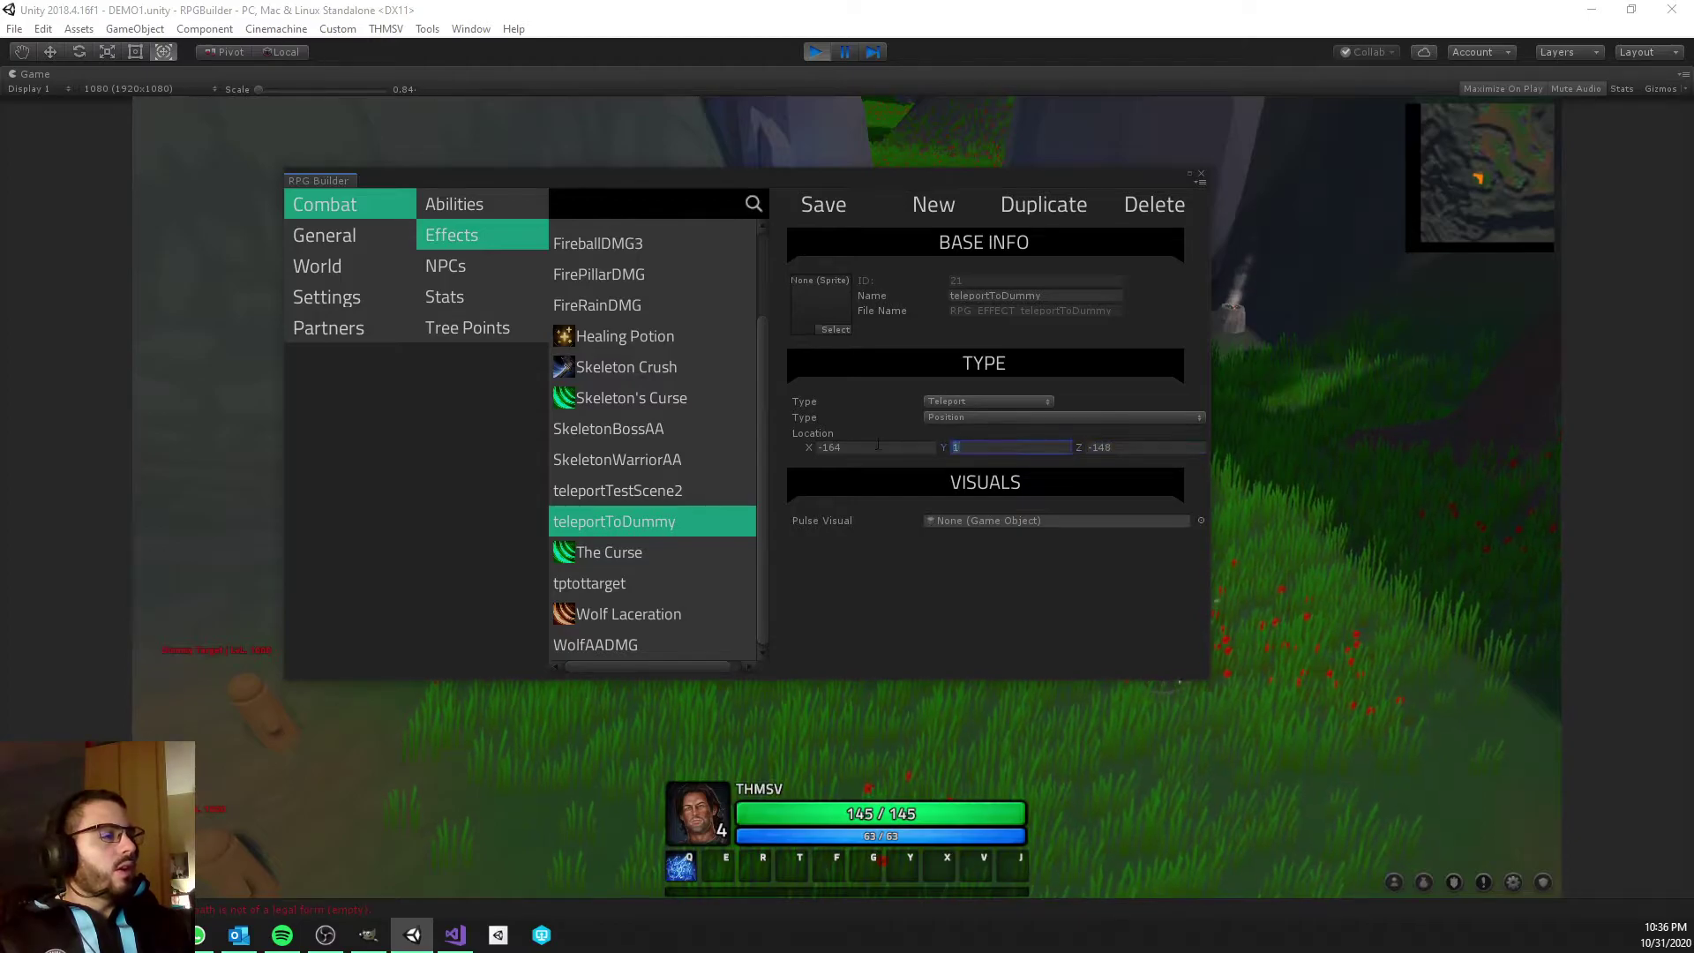
click(1201, 174)
Run to the green portal, teleport through it to the dummies again and head back toward the portals.
key(w)
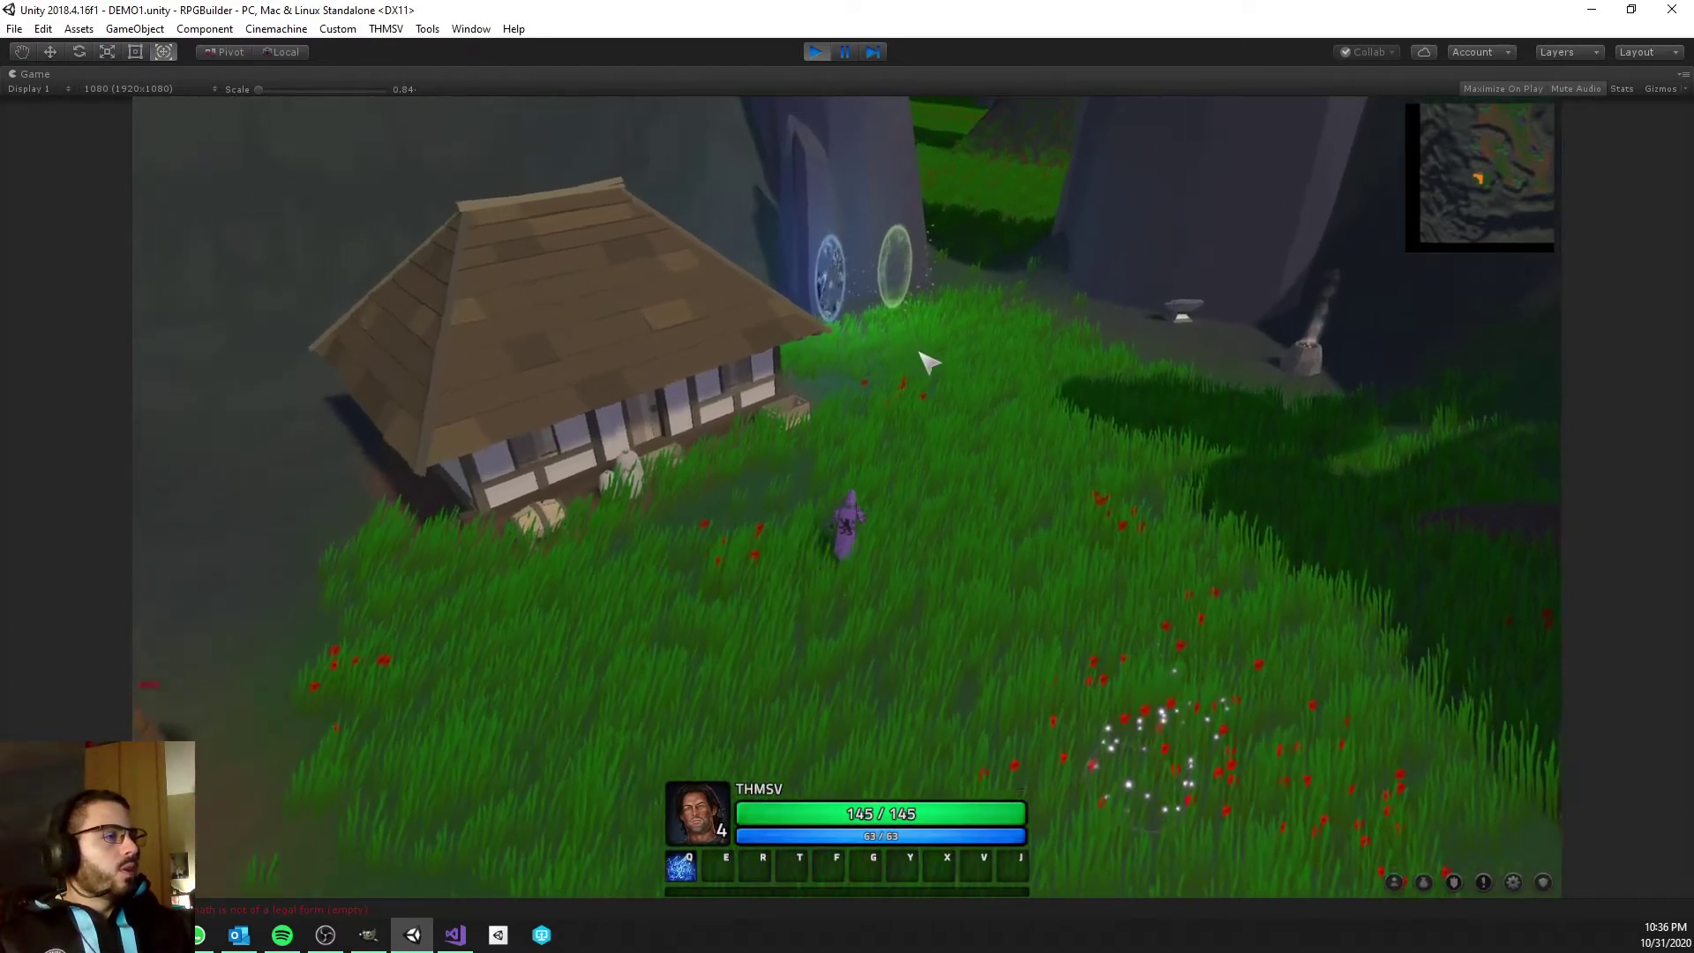
right_drag(926, 367, 406, 416)
right_drag(253, 473, 903, 511)
key(w)
right_click(885, 430)
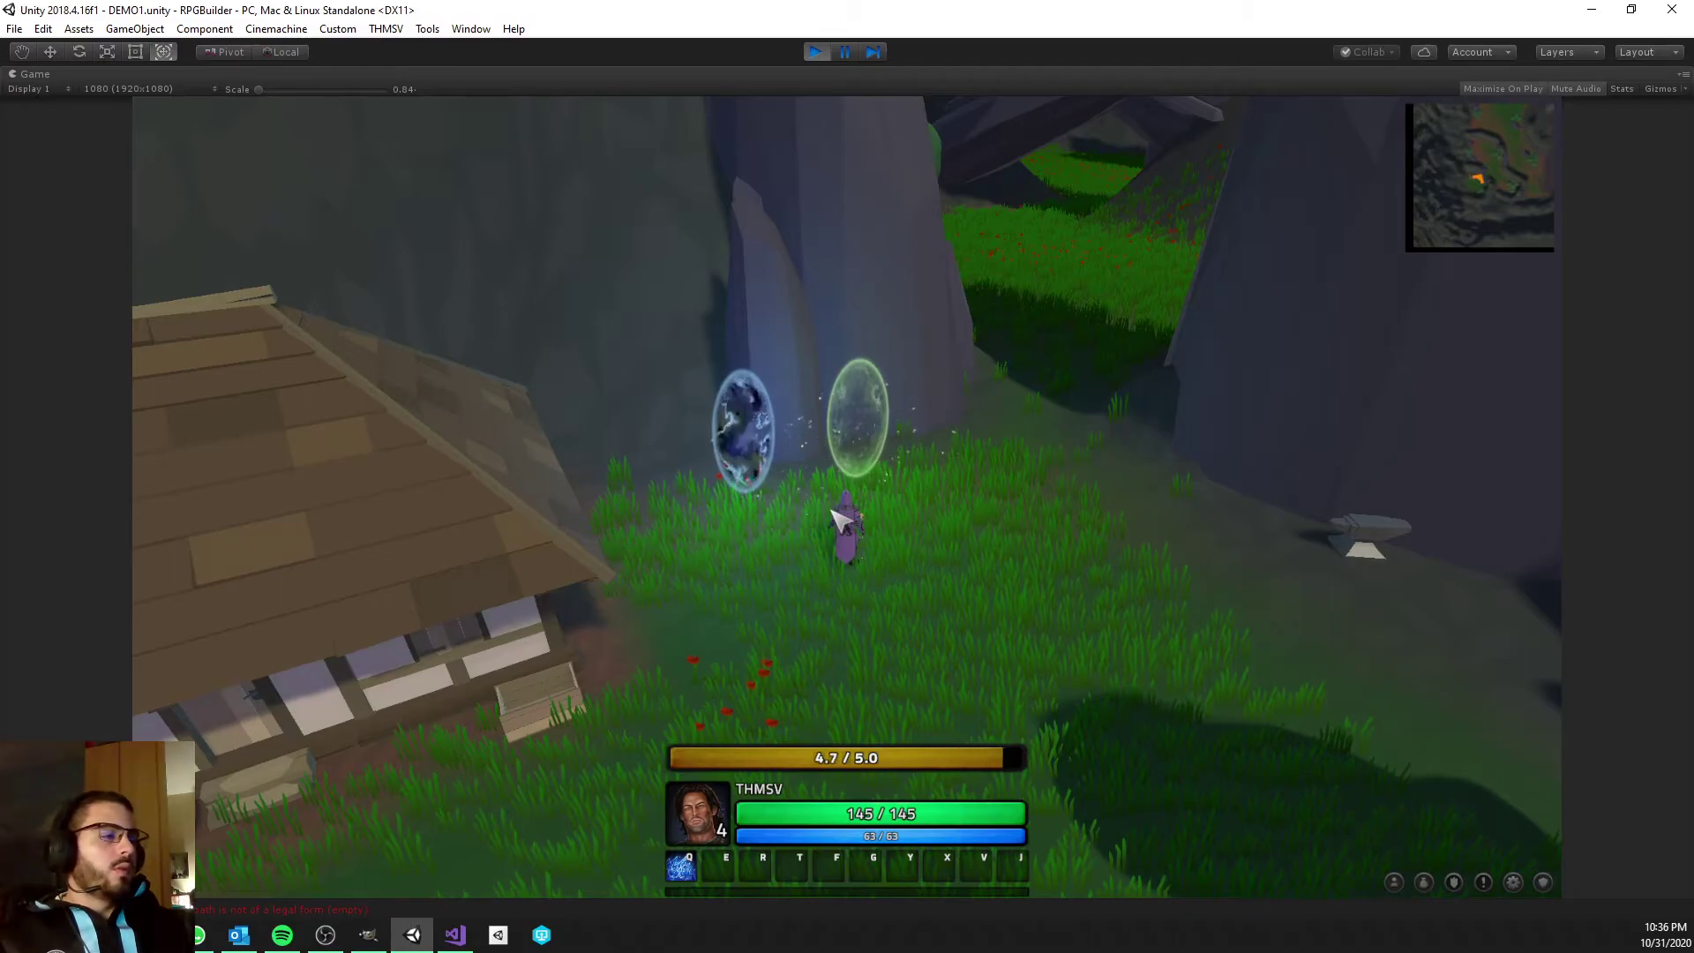
key(w)
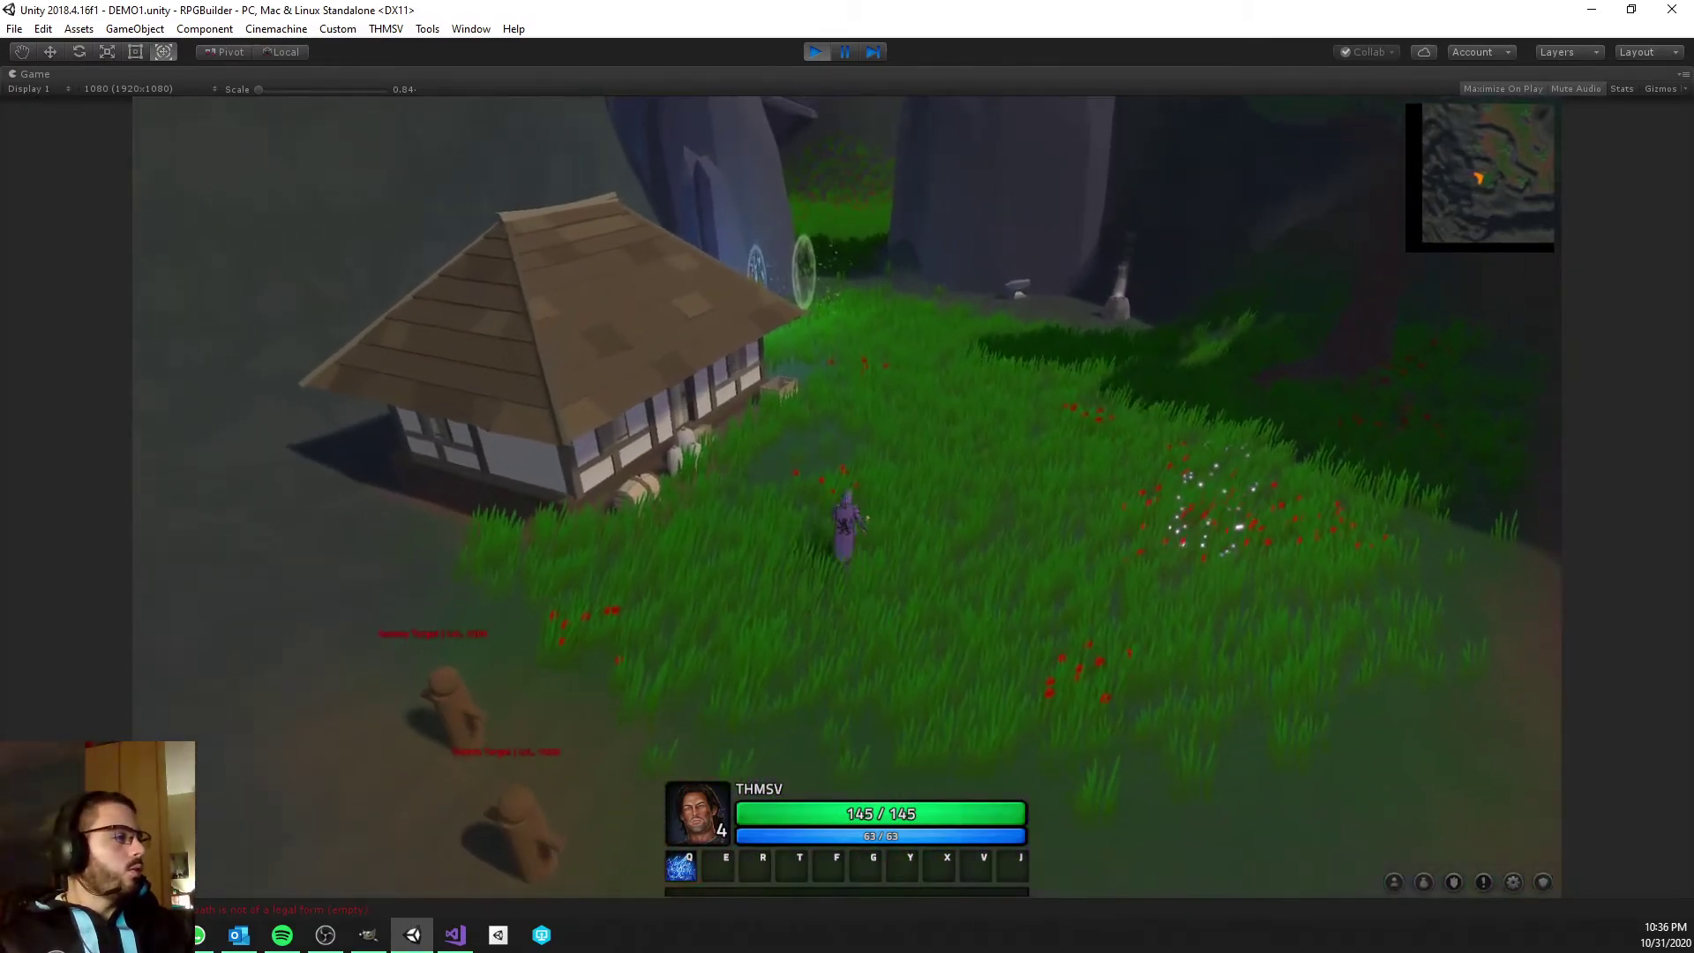
Open the teleportTestScene2 effect in the RPG Builder and review its Game Scene type, target scene and location.
click(425, 33)
click(401, 50)
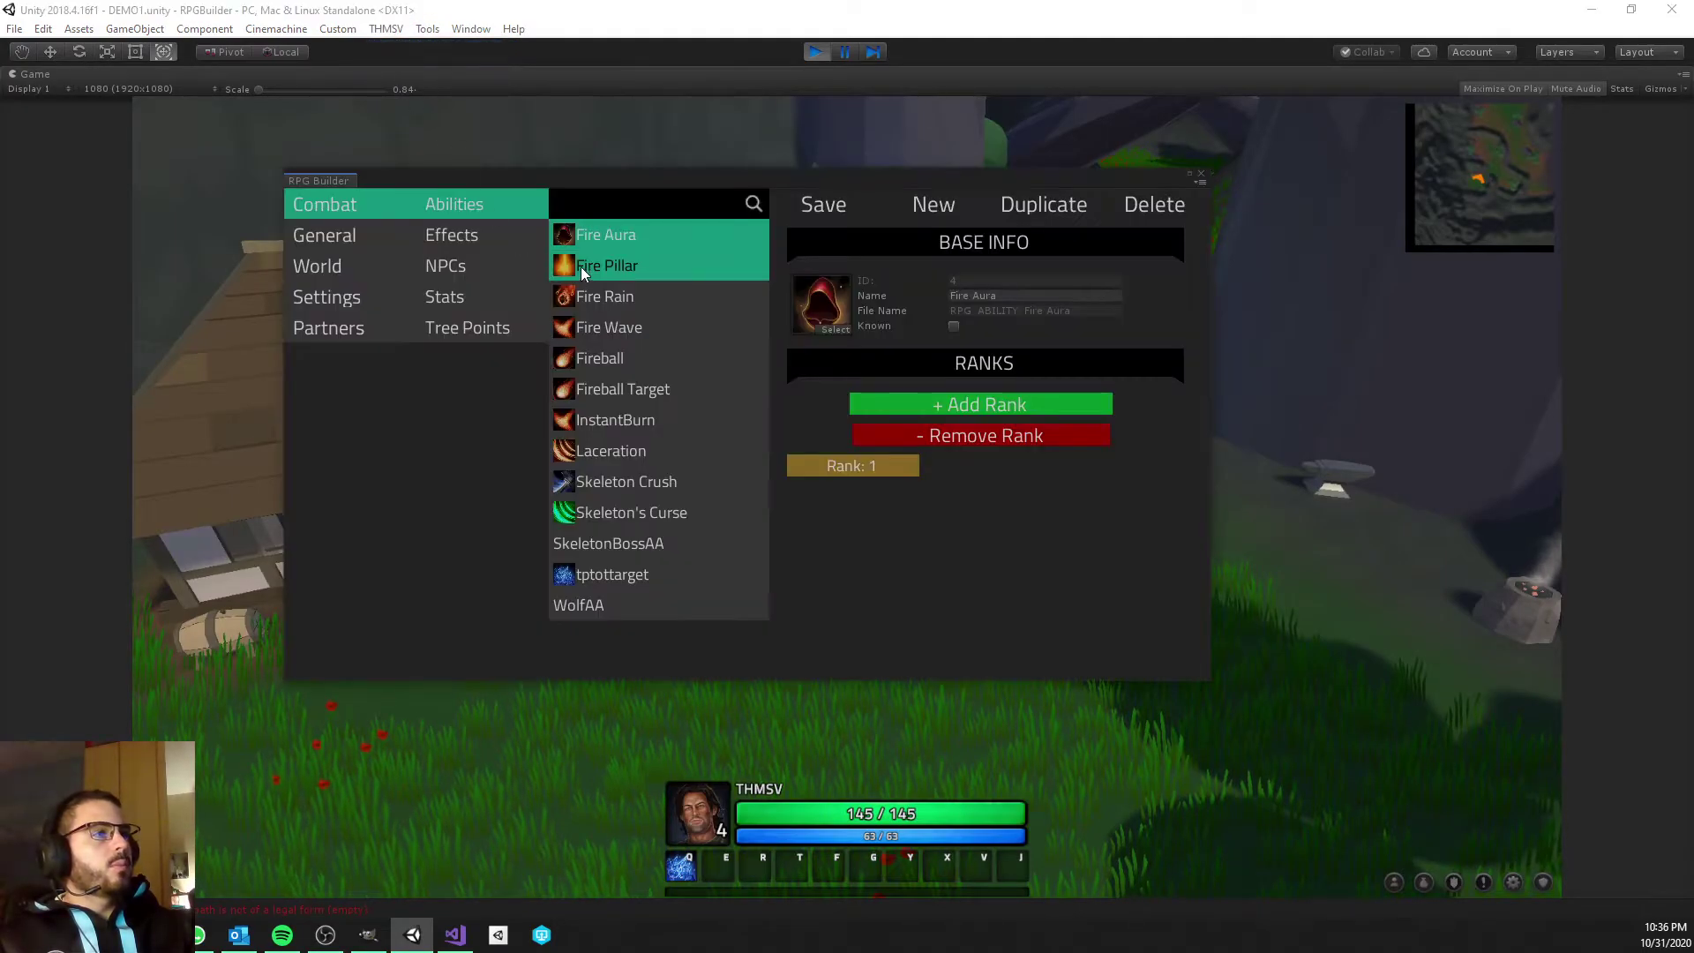
click(485, 240)
scroll(670, 520, down, 3)
click(657, 490)
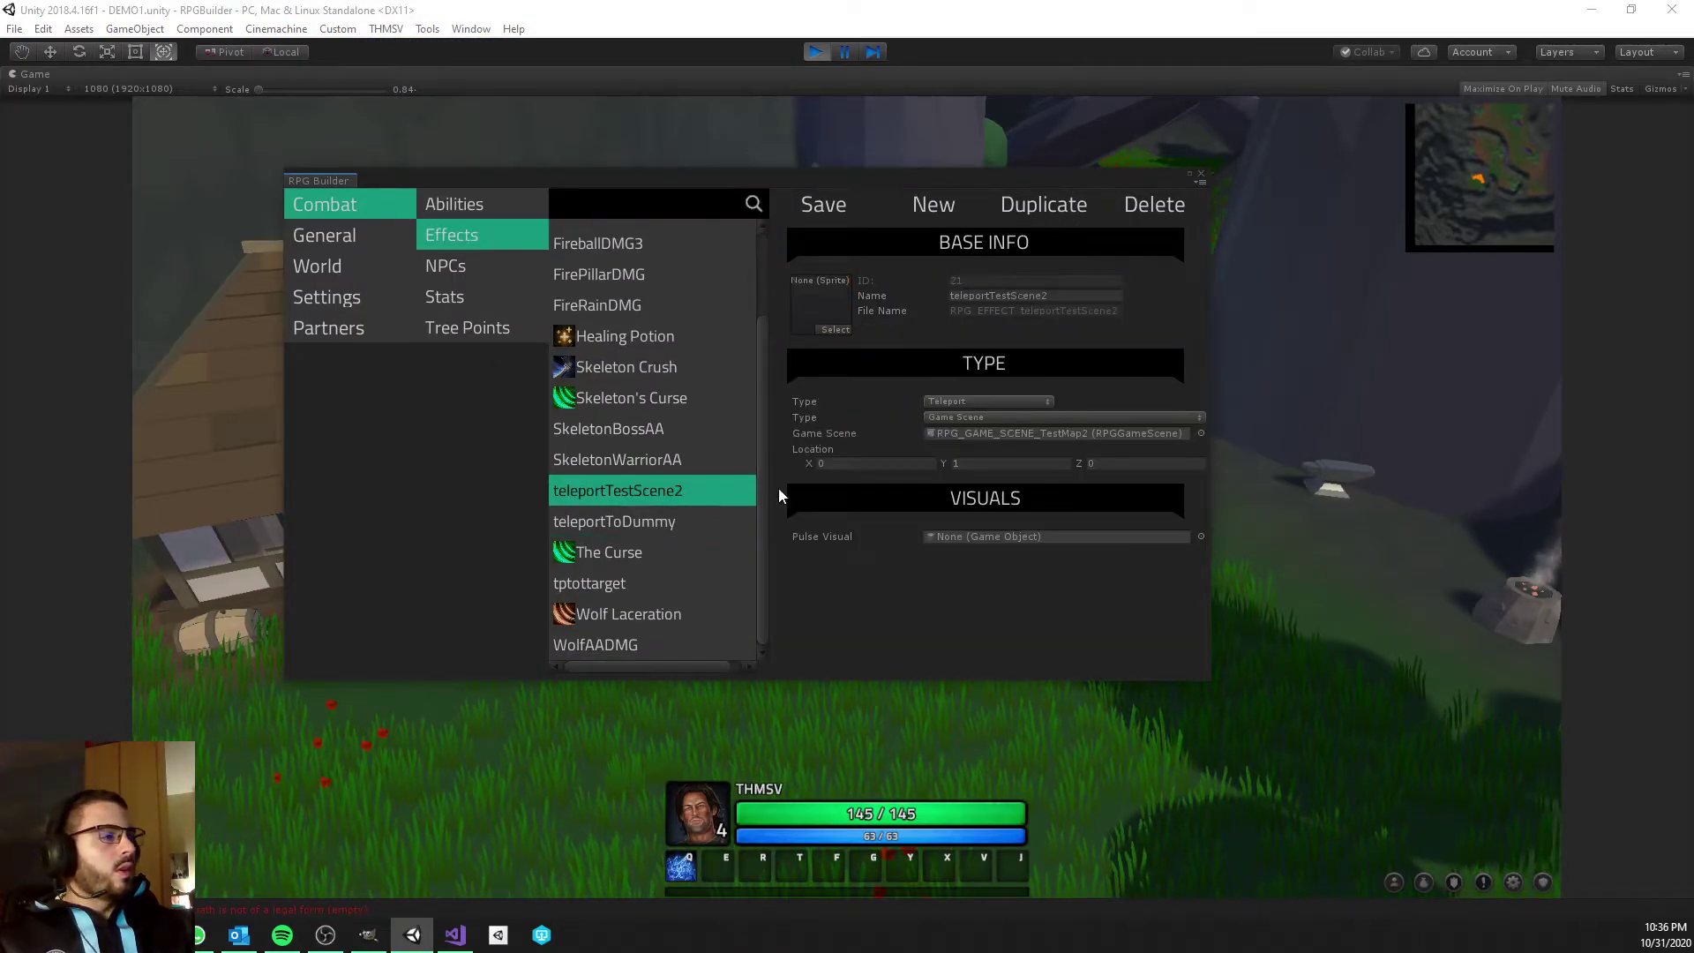
click(1001, 418)
click(978, 438)
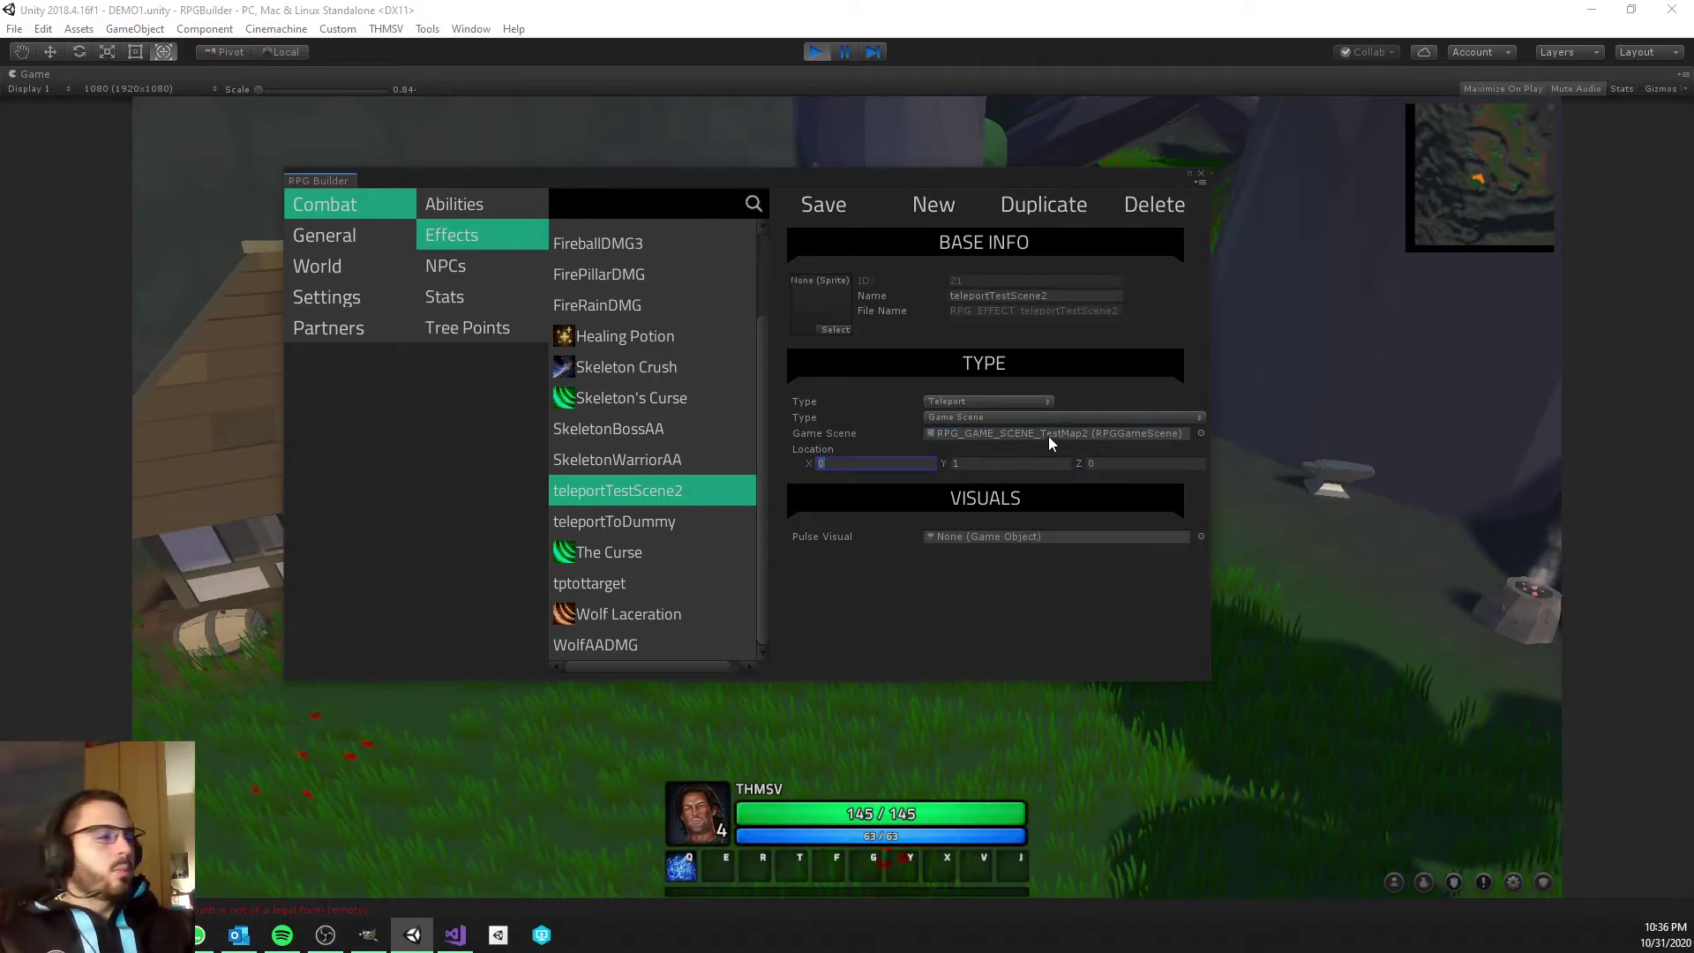
Examine the DEMO1 and TestMap2 entries in the World game scenes, including their minimap settings.
click(382, 239)
click(332, 265)
click(485, 329)
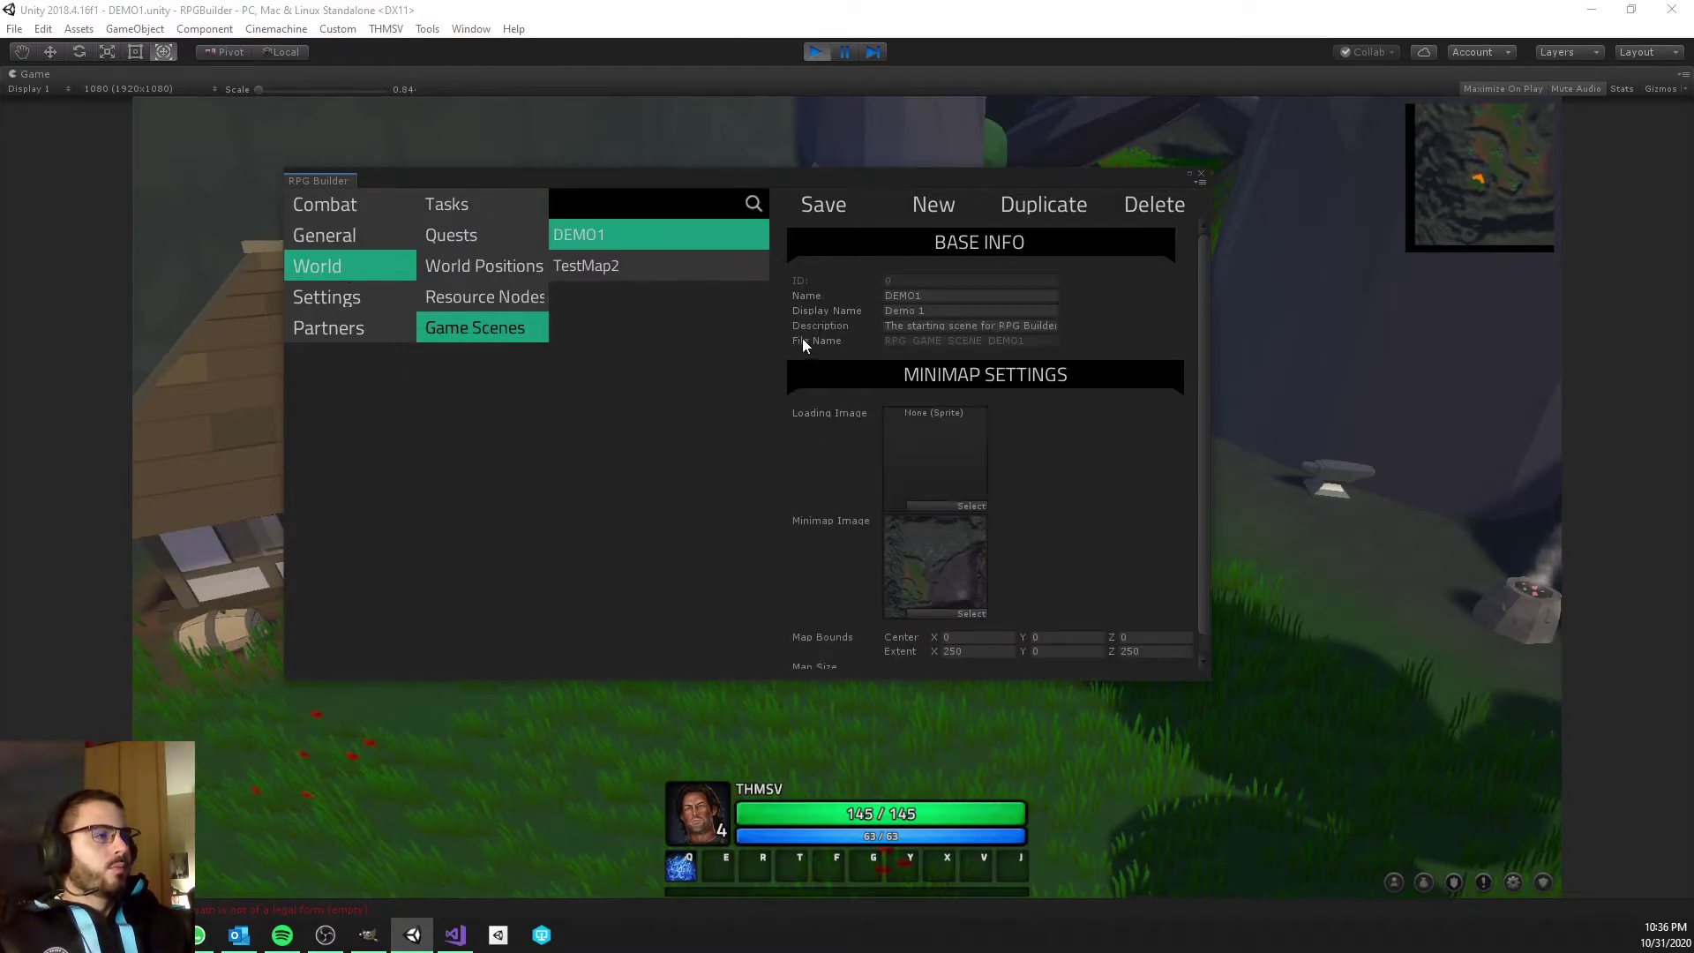
scroll(805, 339, down, 1)
click(685, 271)
scroll(1013, 349, up, 1)
scroll(997, 351, down, 1)
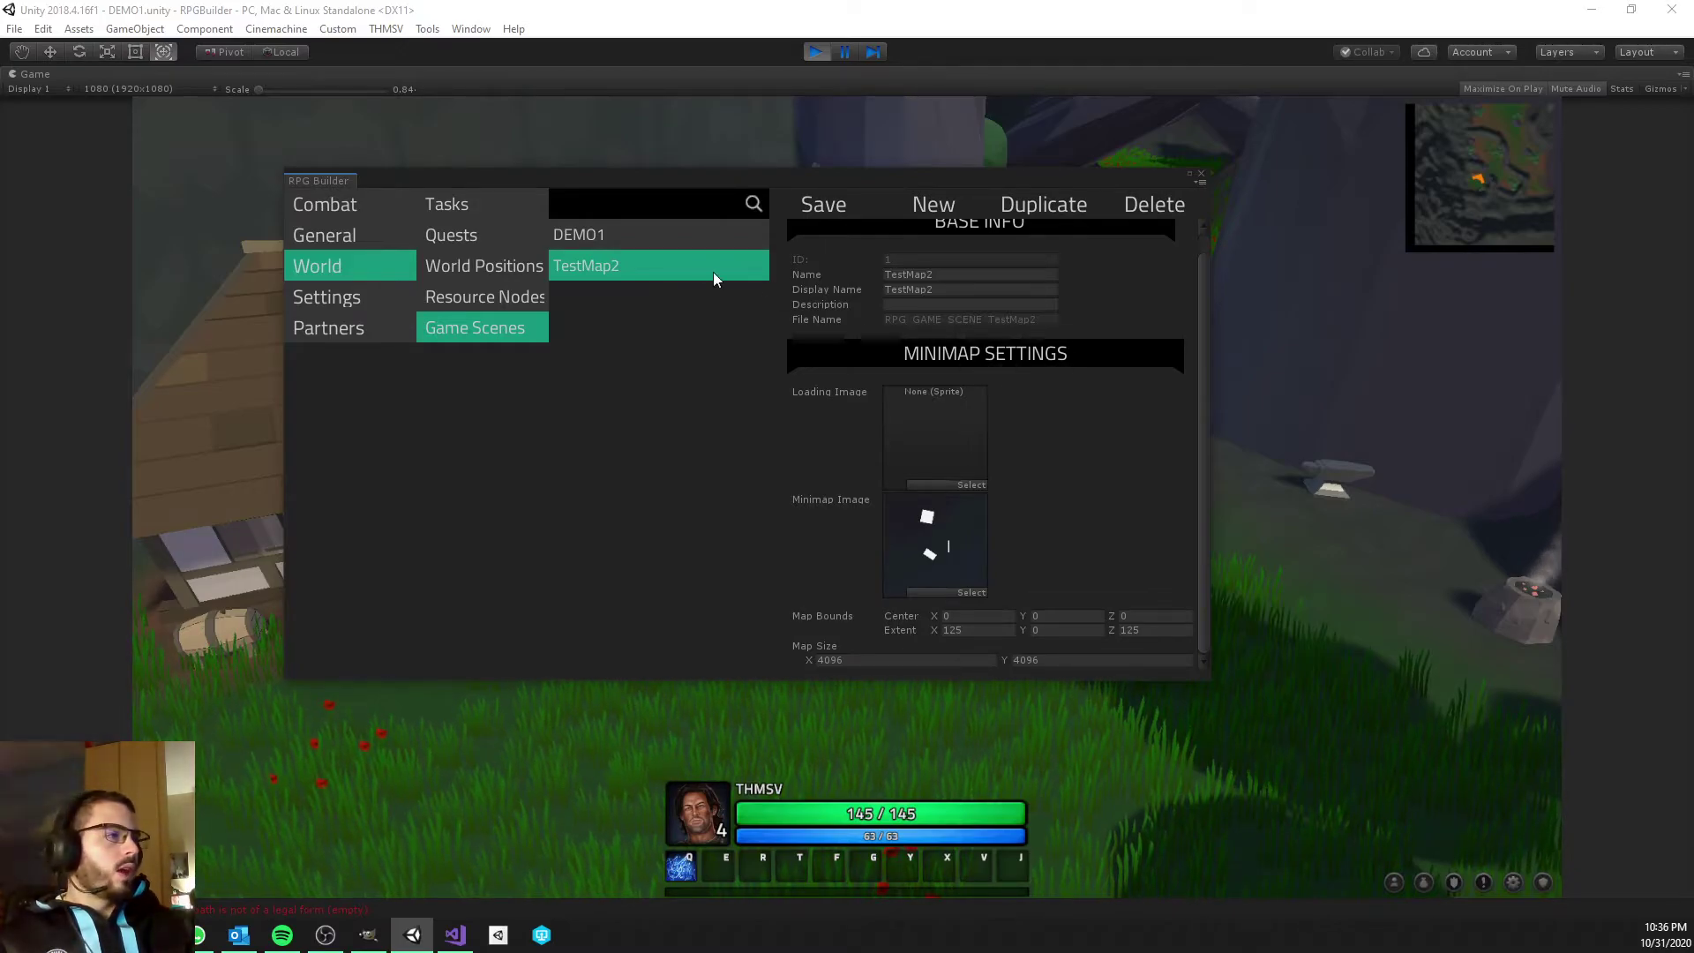
click(660, 240)
click(662, 262)
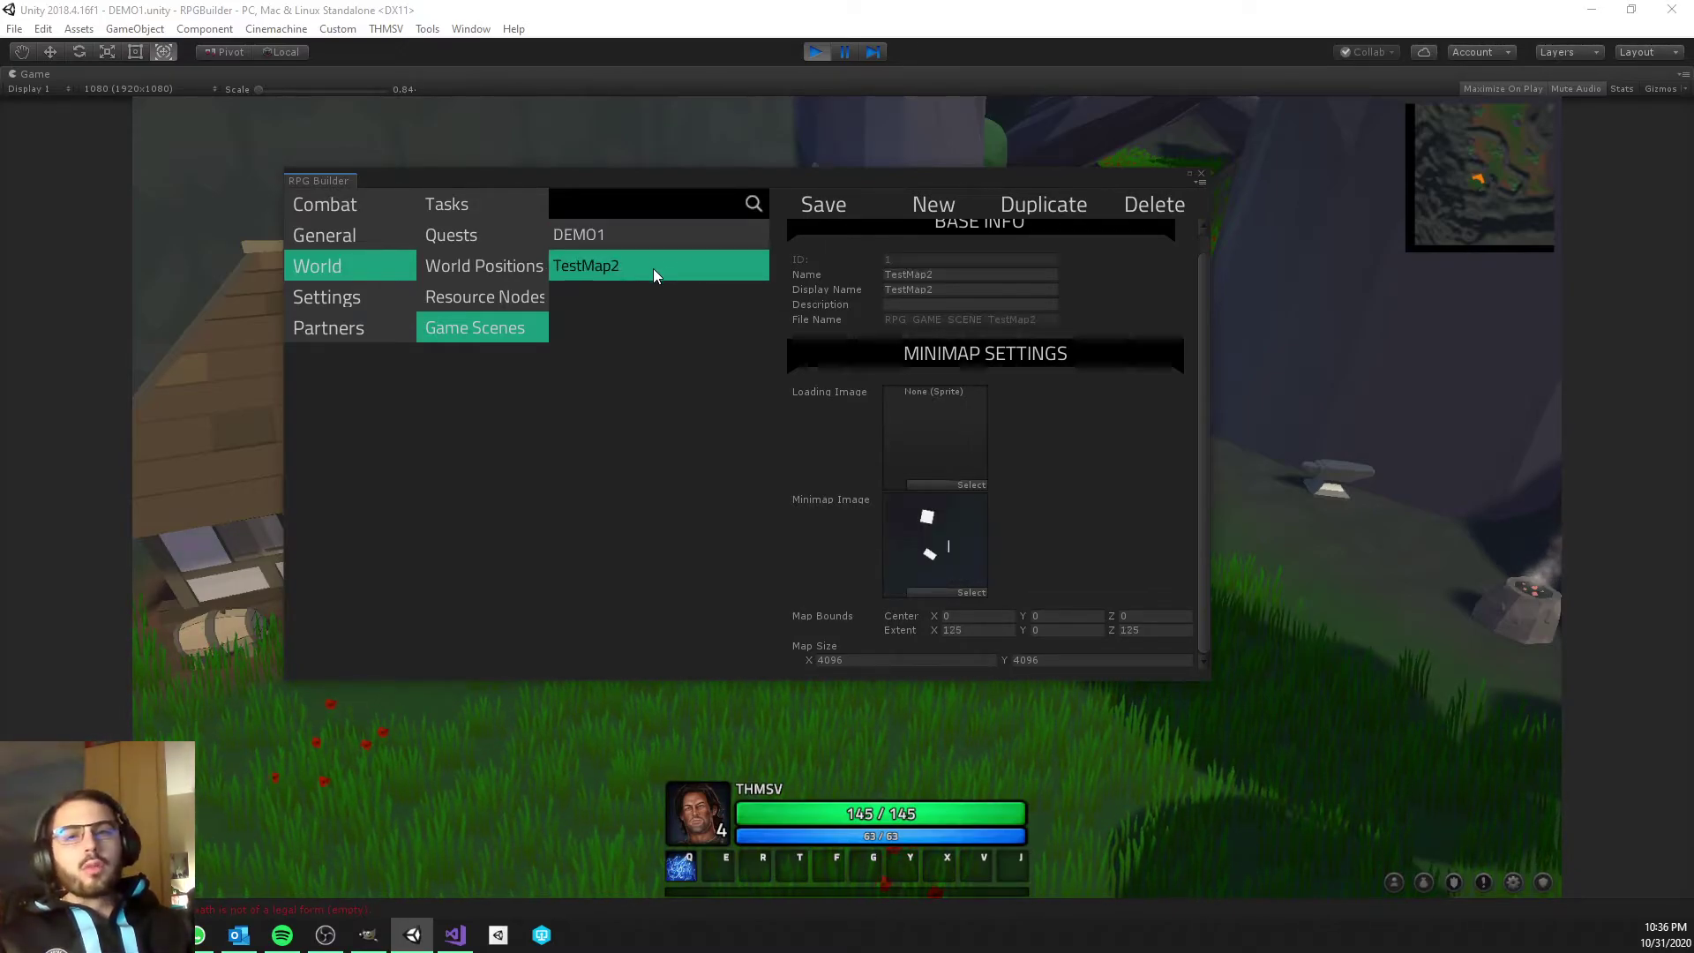
click(617, 241)
click(636, 263)
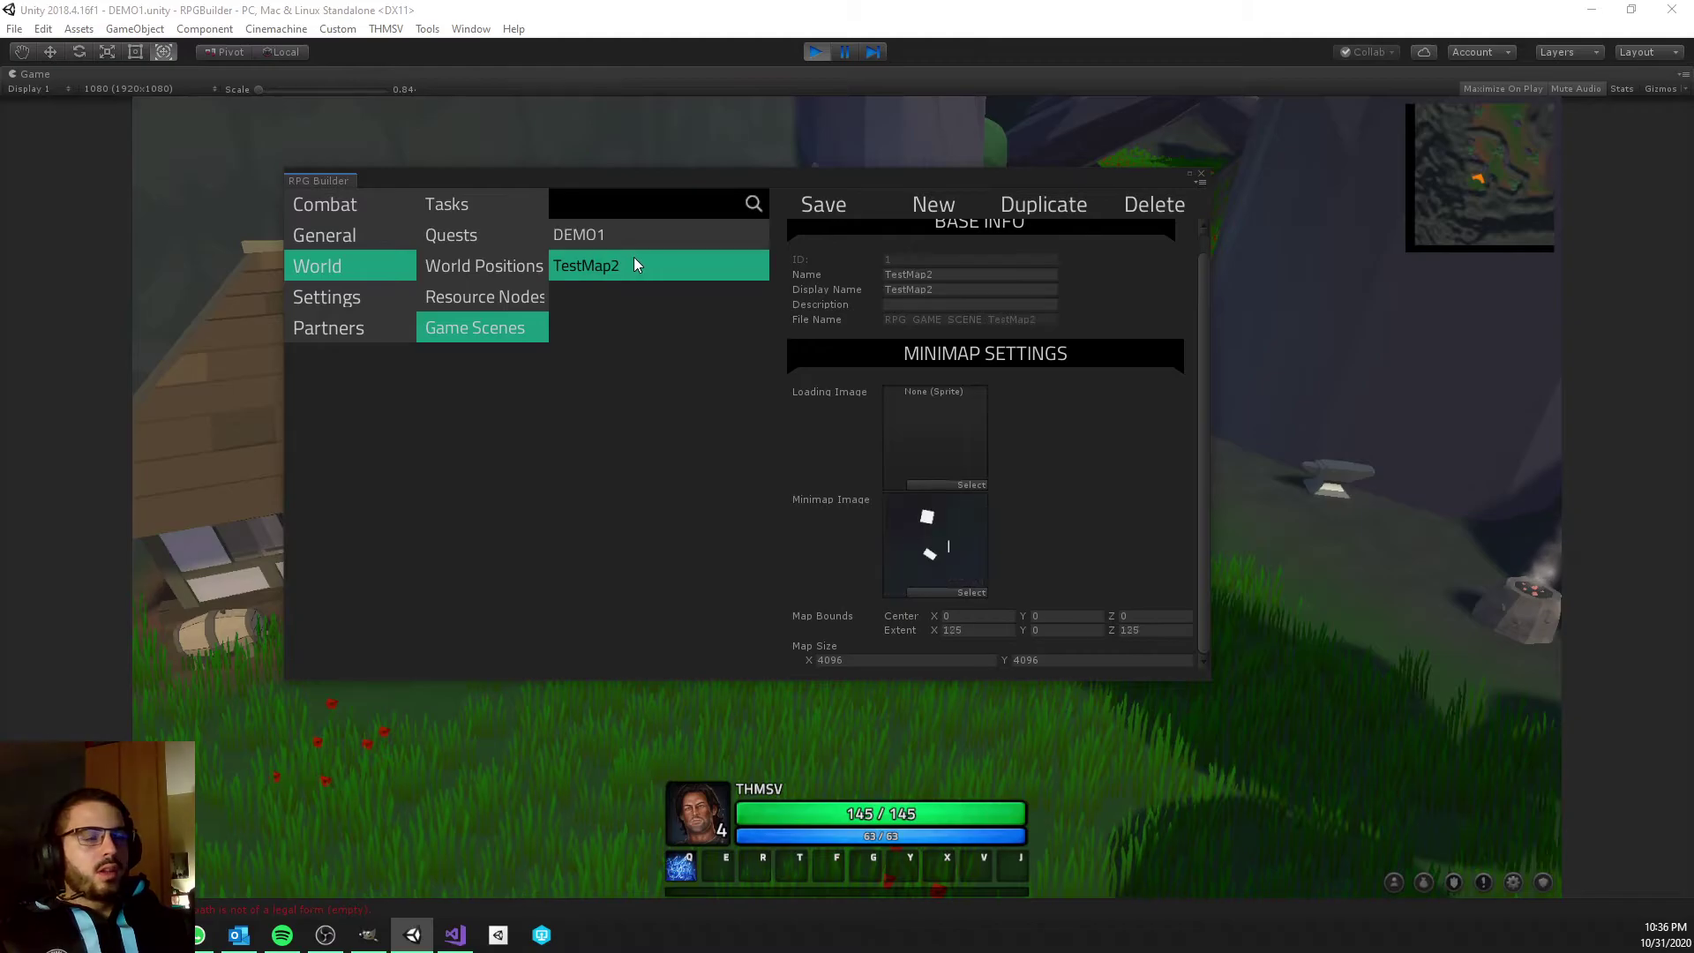
Close the RPG Builder, run to the blue portal and interact with it to teleport to TestMap2.
click(1202, 175)
key(w)
key(a)
right_click(850, 436)
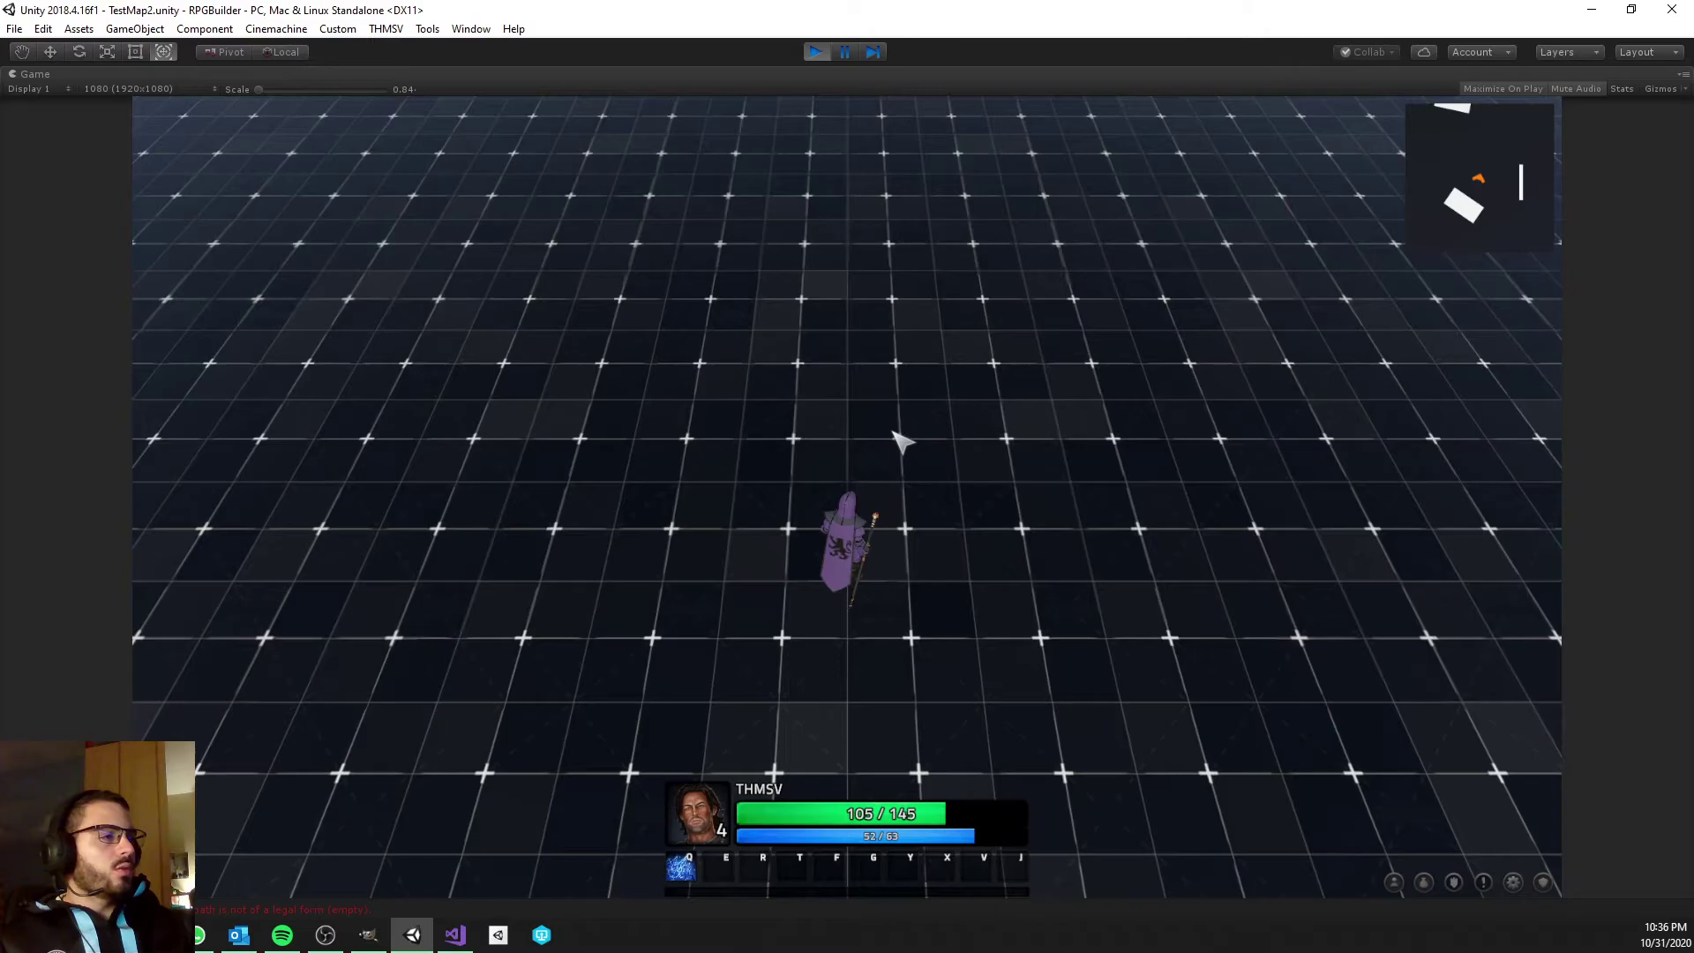
Run the character around TestMap2 and look over the grid floor and white blocks.
right_drag(892, 432, 1217, 512)
key(w)
right_drag(776, 446, 856, 489)
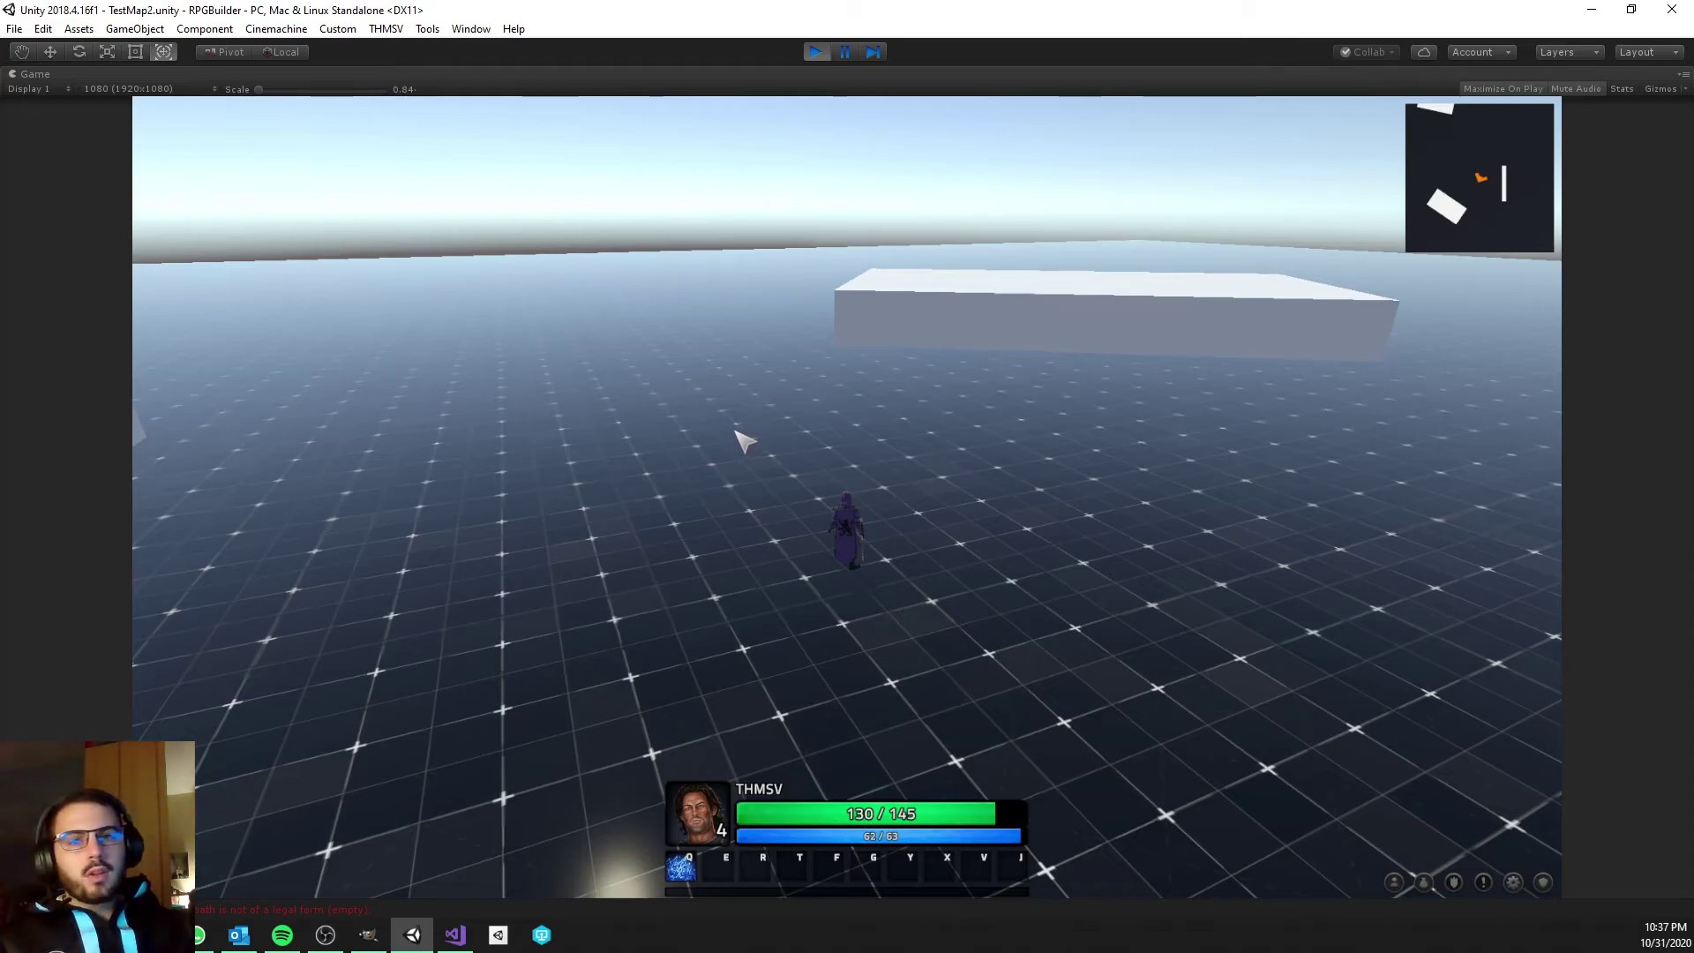
right_drag(735, 431, 824, 415)
key(w)
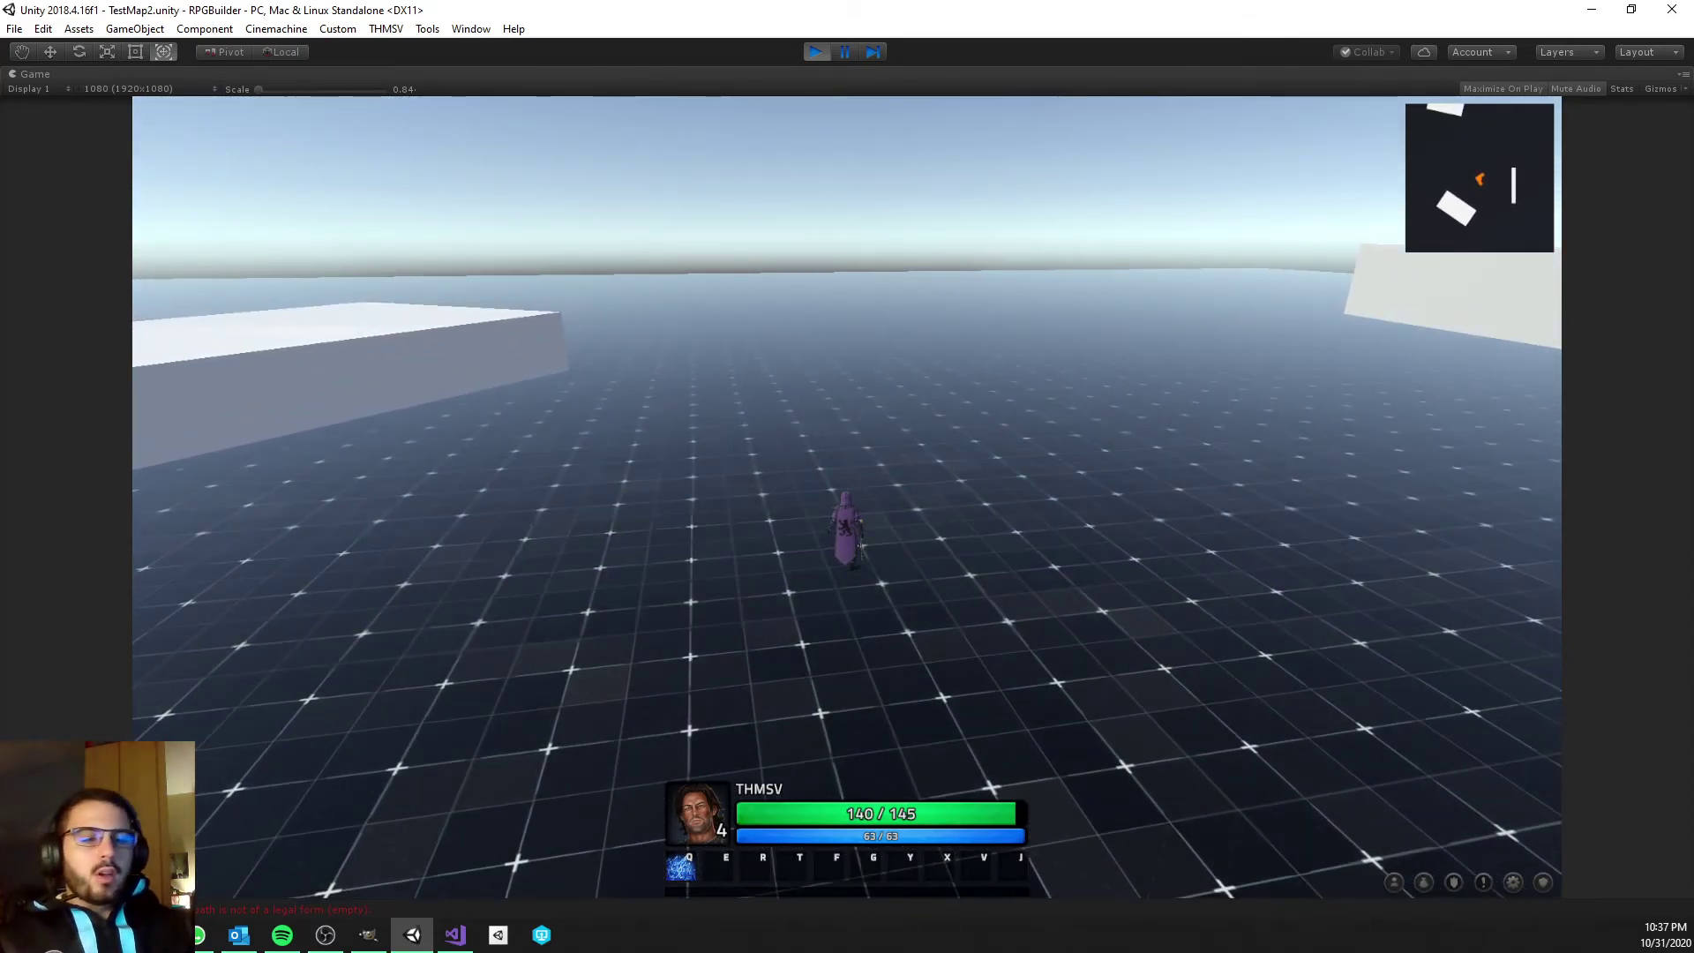